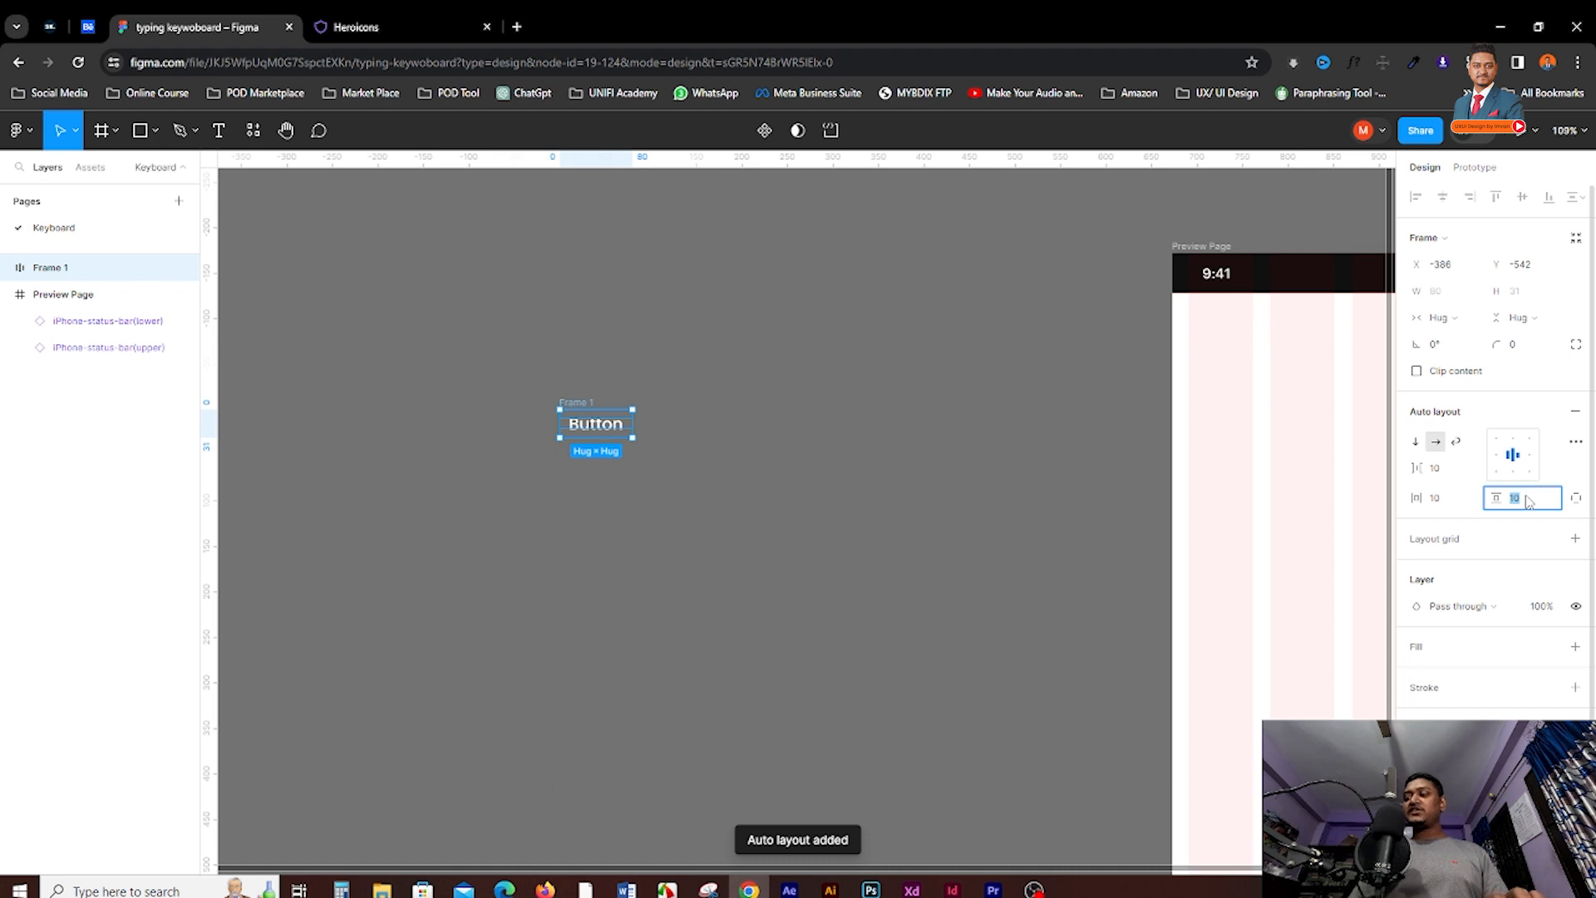
Set the button frame's auto layout padding to 30 vertically and 60 horizontally
key(Return)
click(1463, 498)
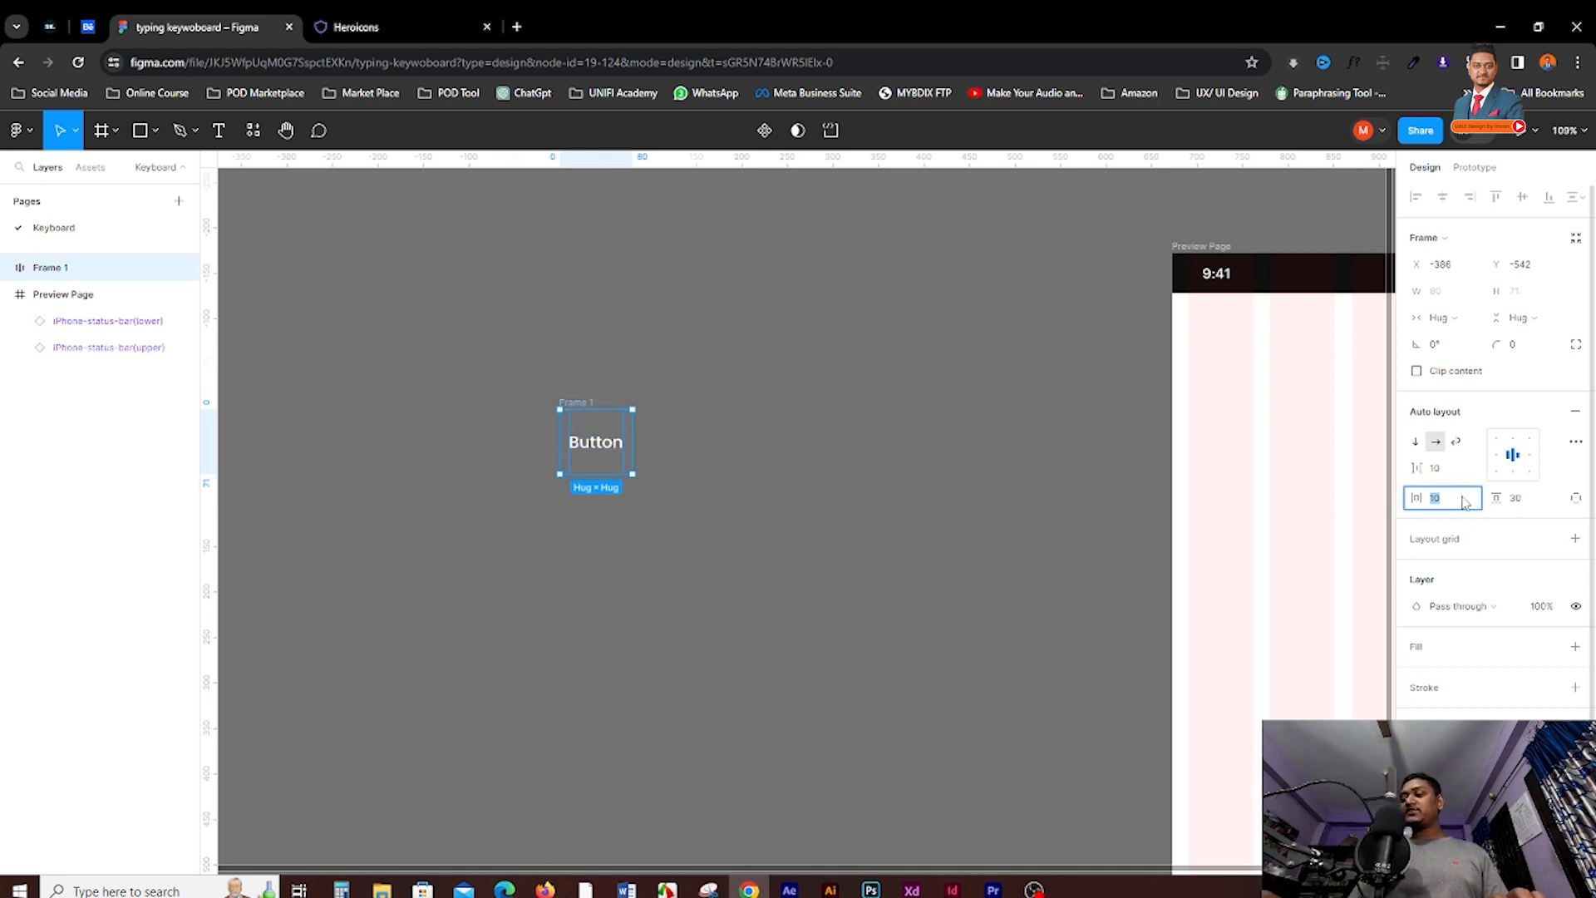
key(Return)
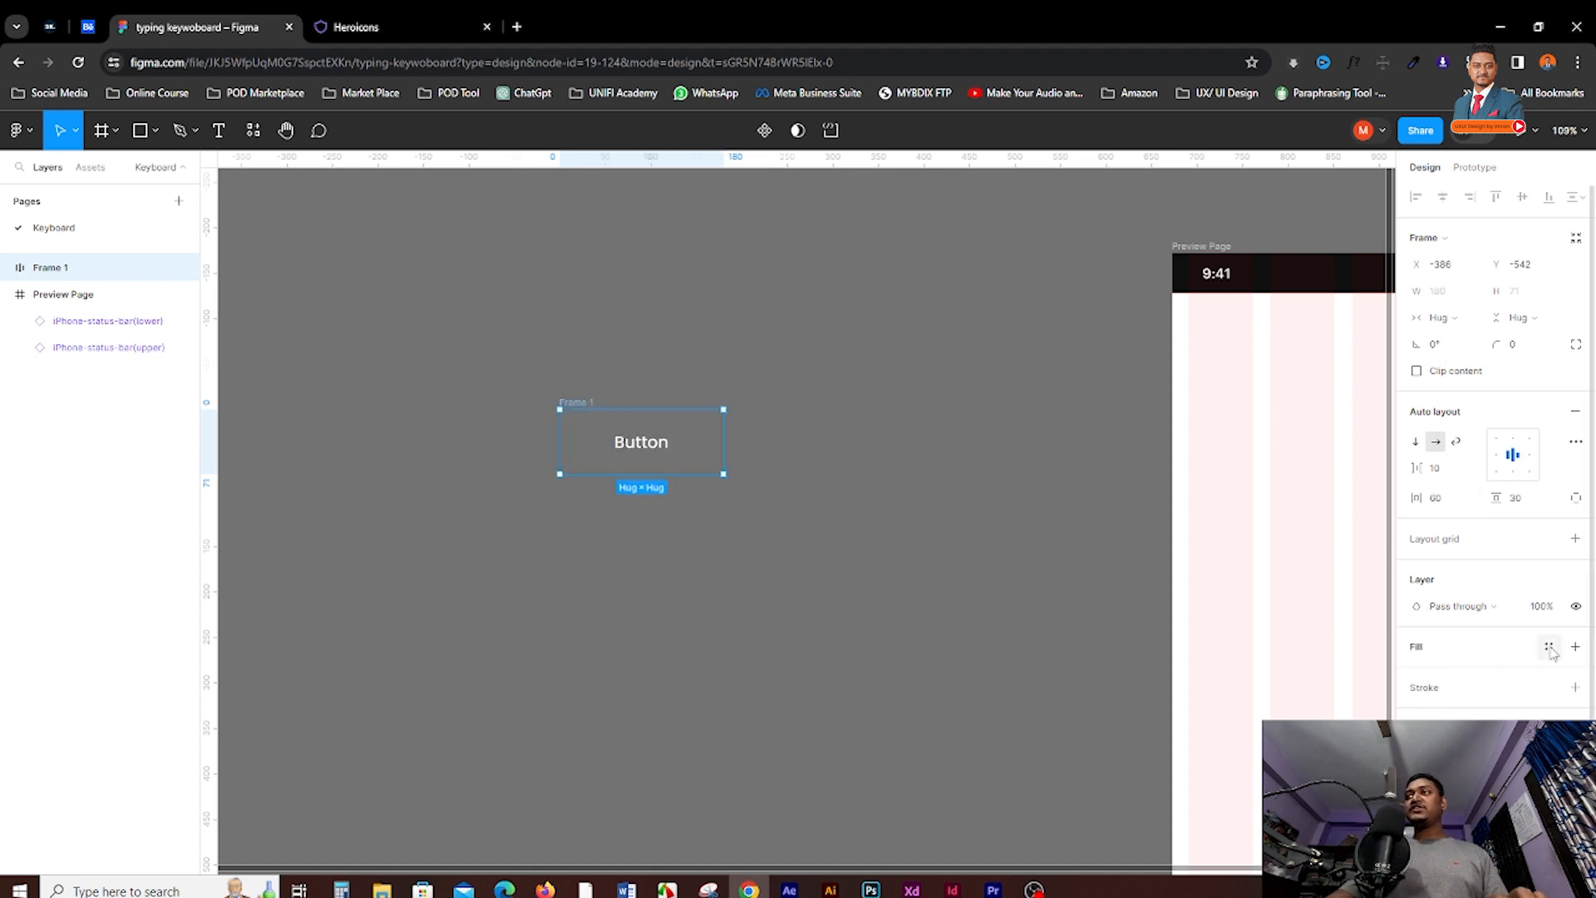
Add a stroke to the button frame and colour it near-black (110F0F)
click(1551, 688)
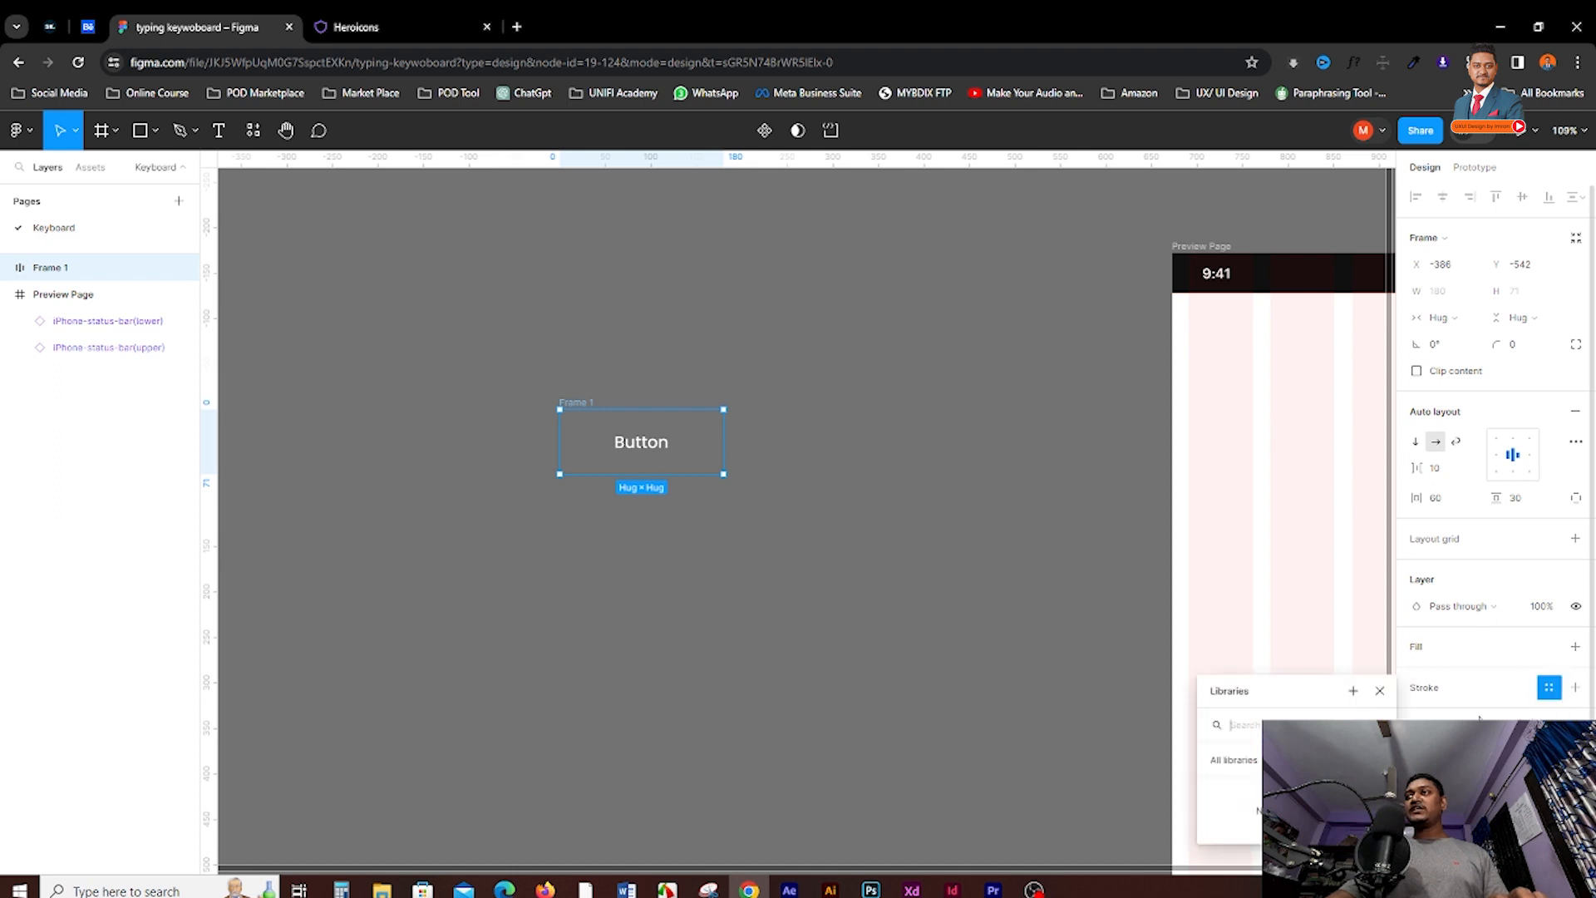
click(1456, 696)
click(1477, 702)
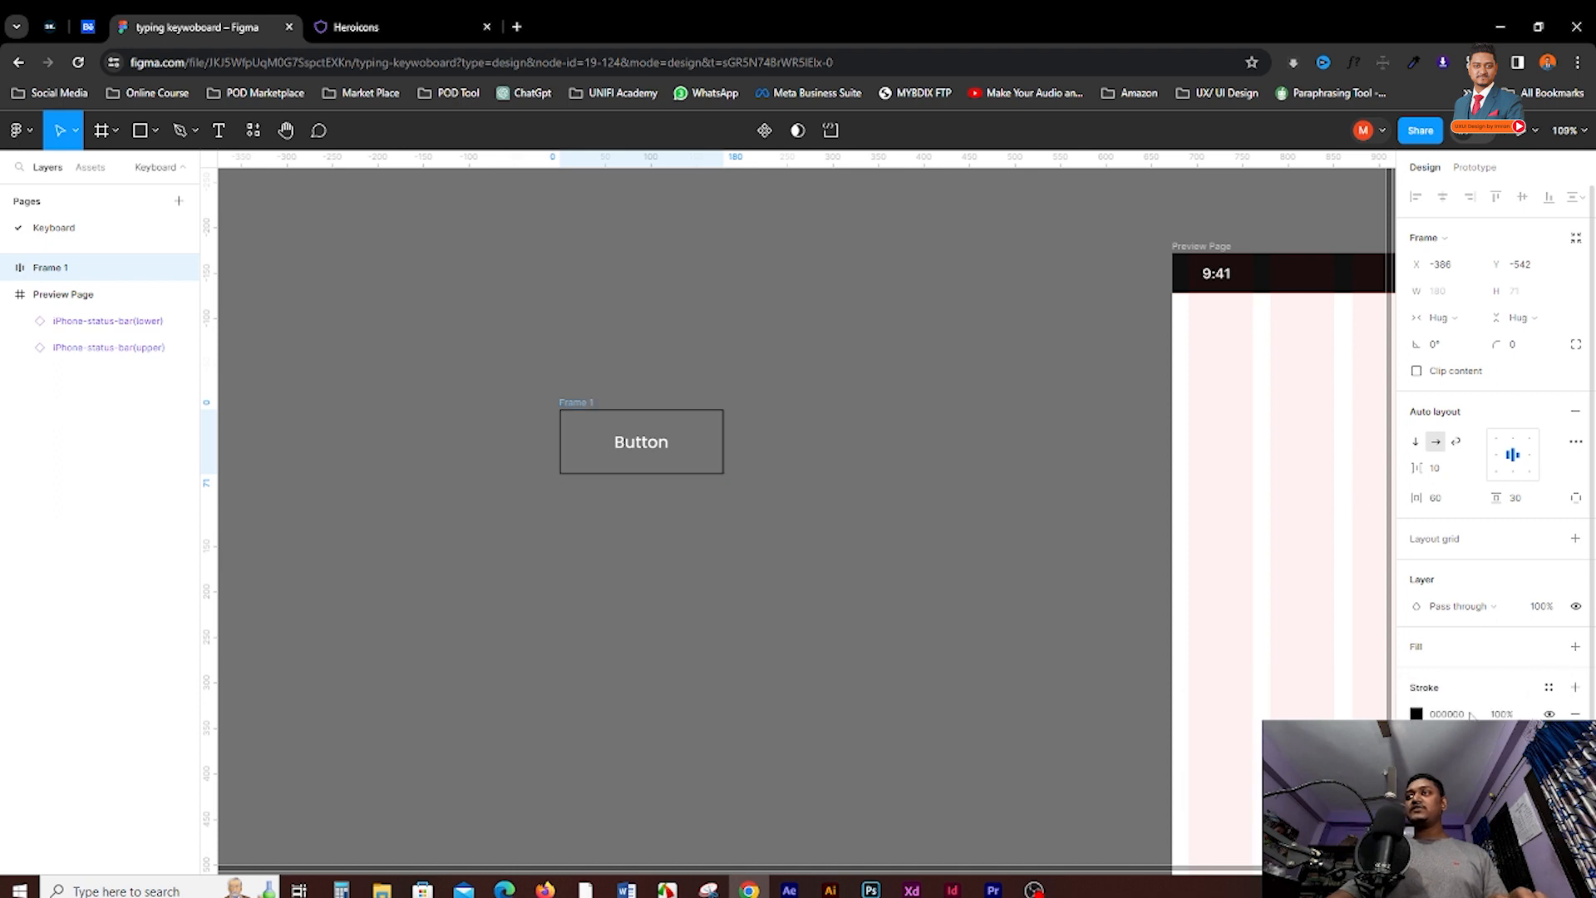
click(1418, 712)
click(1322, 712)
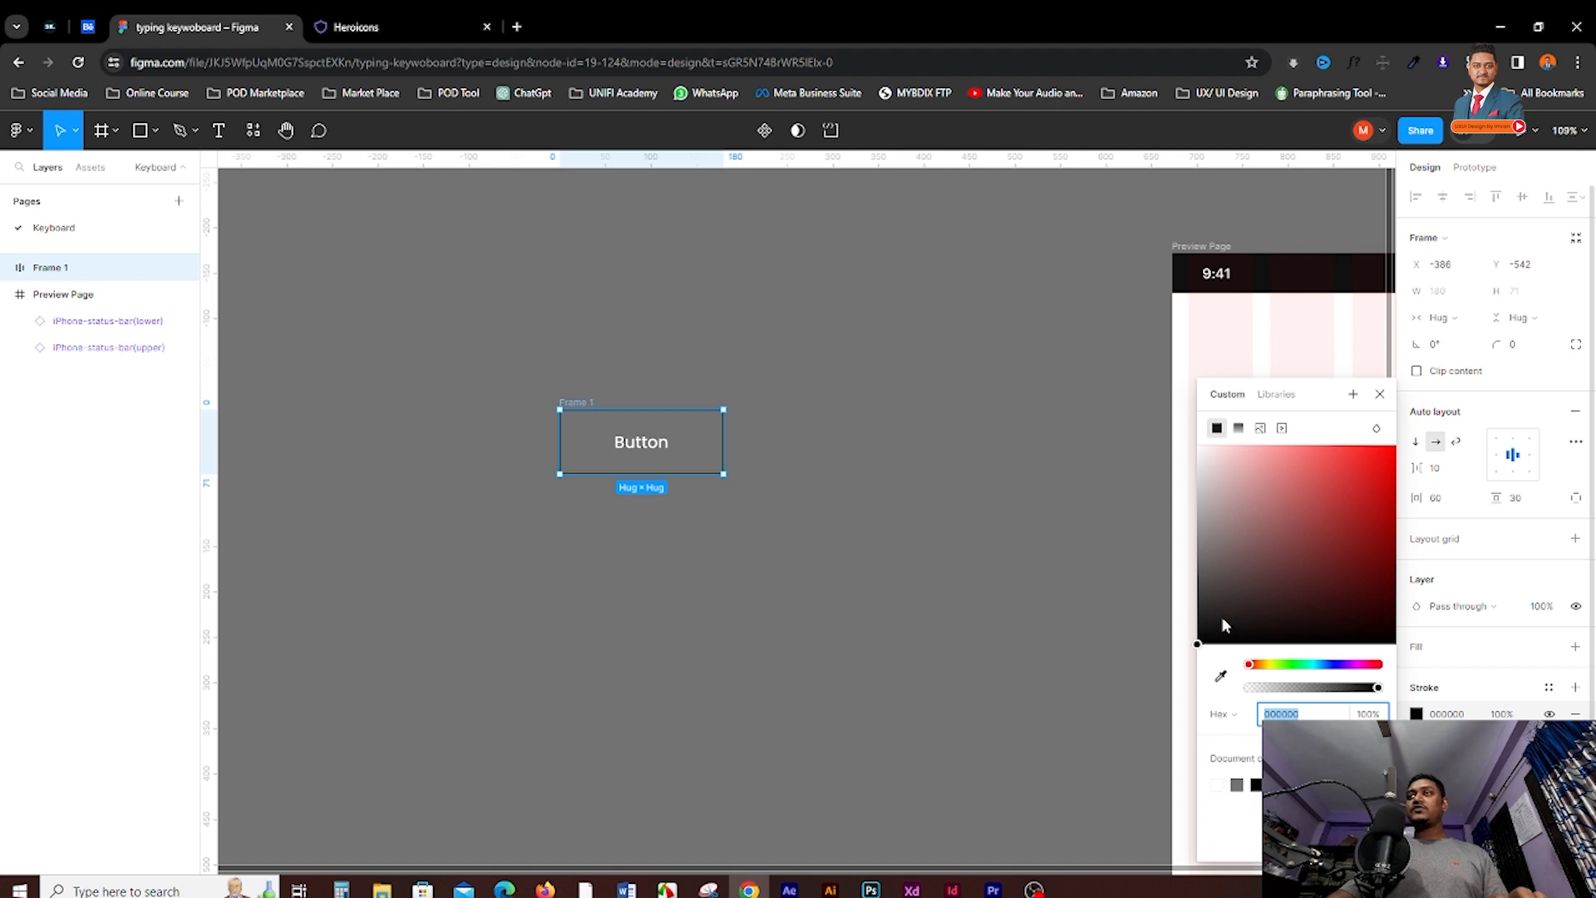
mouse_move(1210, 639)
mouse_down()
mouse_move(1211, 619)
mouse_move(1222, 640)
mouse_up()
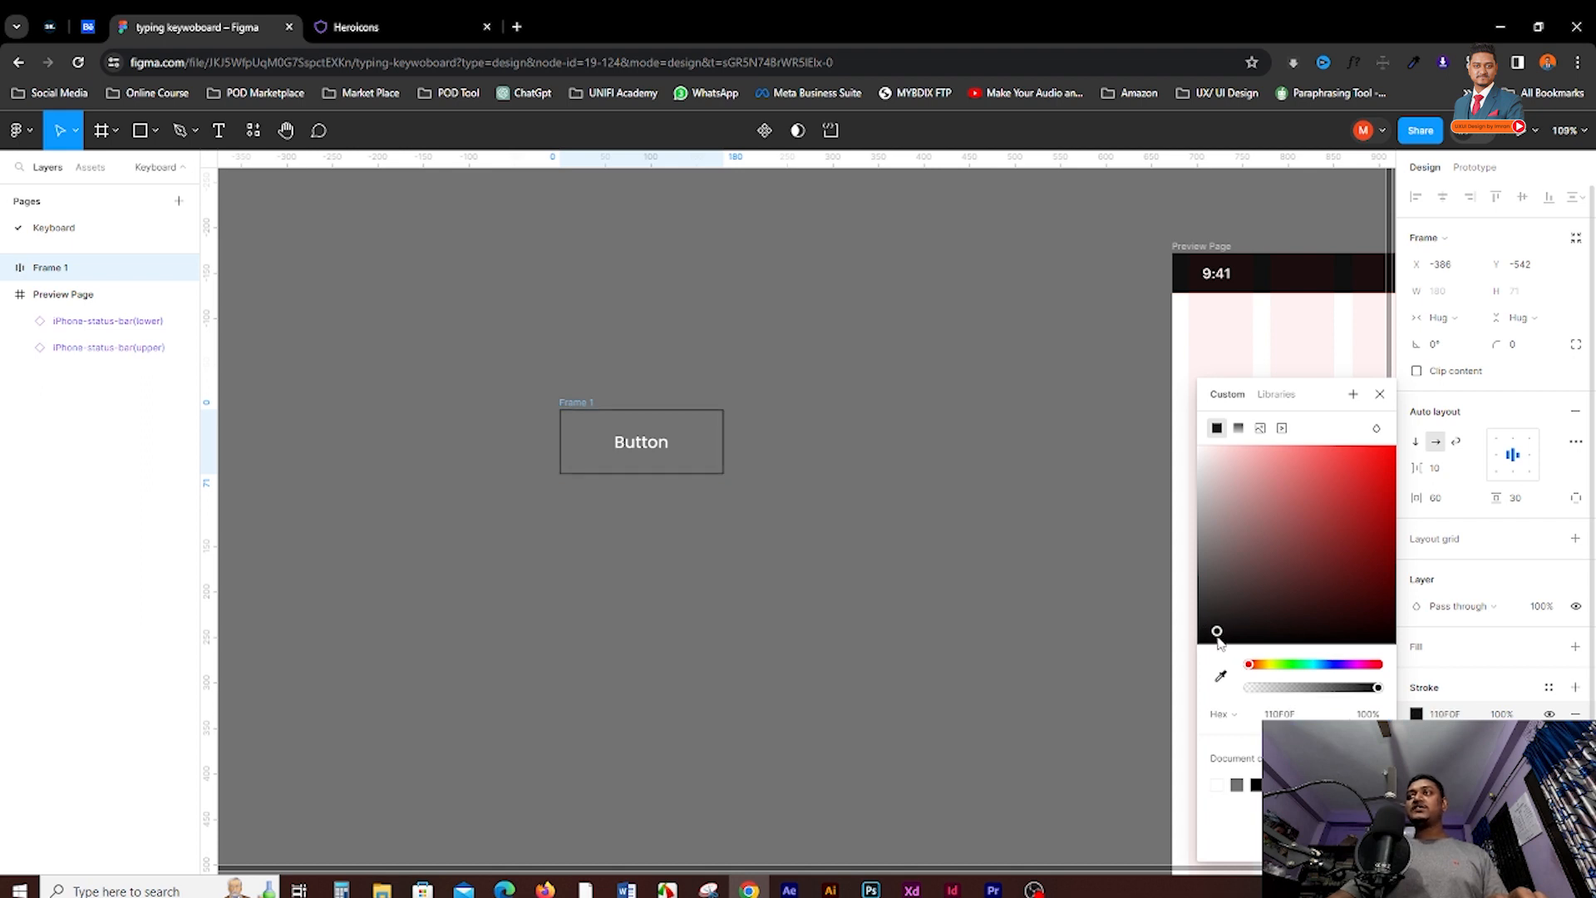
Round the button frame's corners with a radius of 16
text(12)
key(Return)
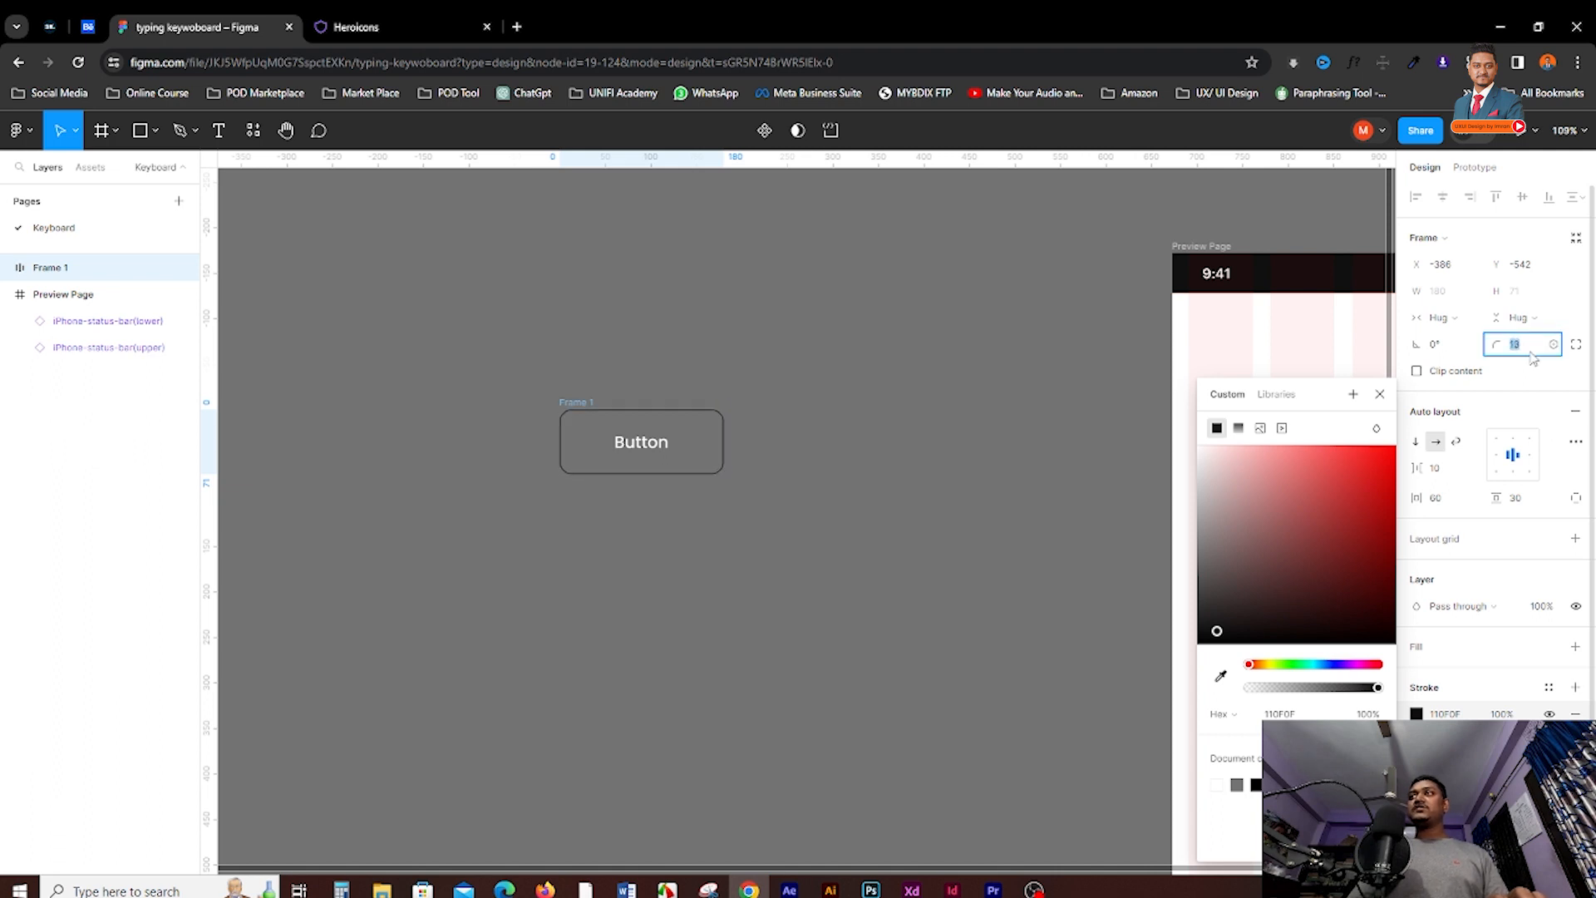
key(Up)
key(Up)
key(Up)
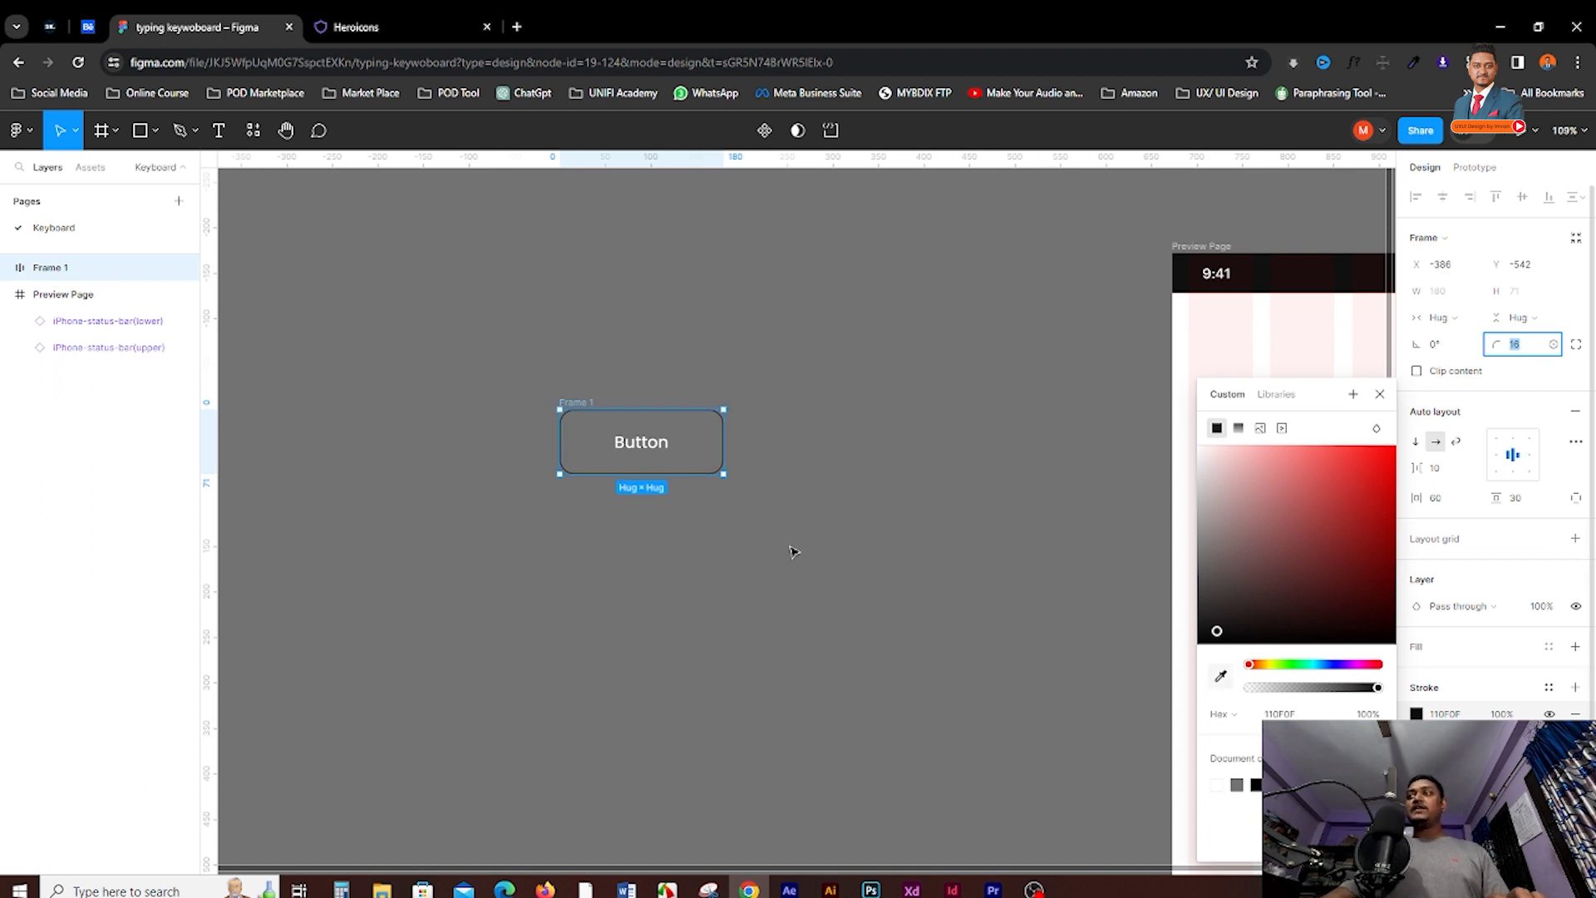
Duplicate the outlined button frame and place the copy directly below the original
right_click(749, 292)
click(748, 292)
drag(582, 405, 588, 441)
click(812, 378)
click(588, 328)
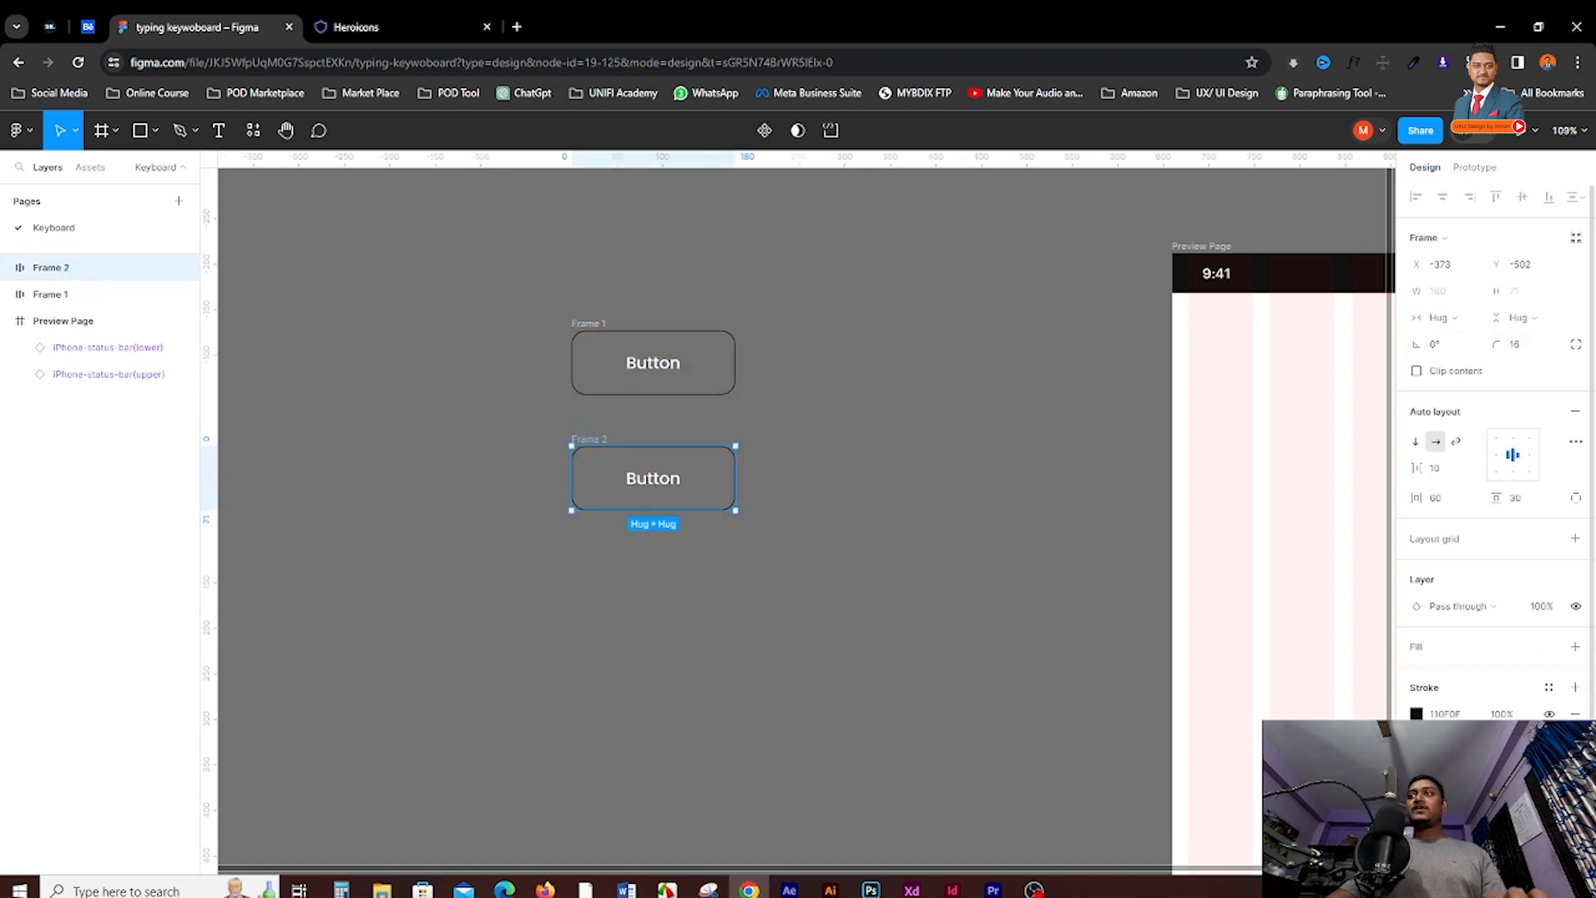
Remove the stroke from the lower button and give it a muted green fill (96B28C)
click(1575, 713)
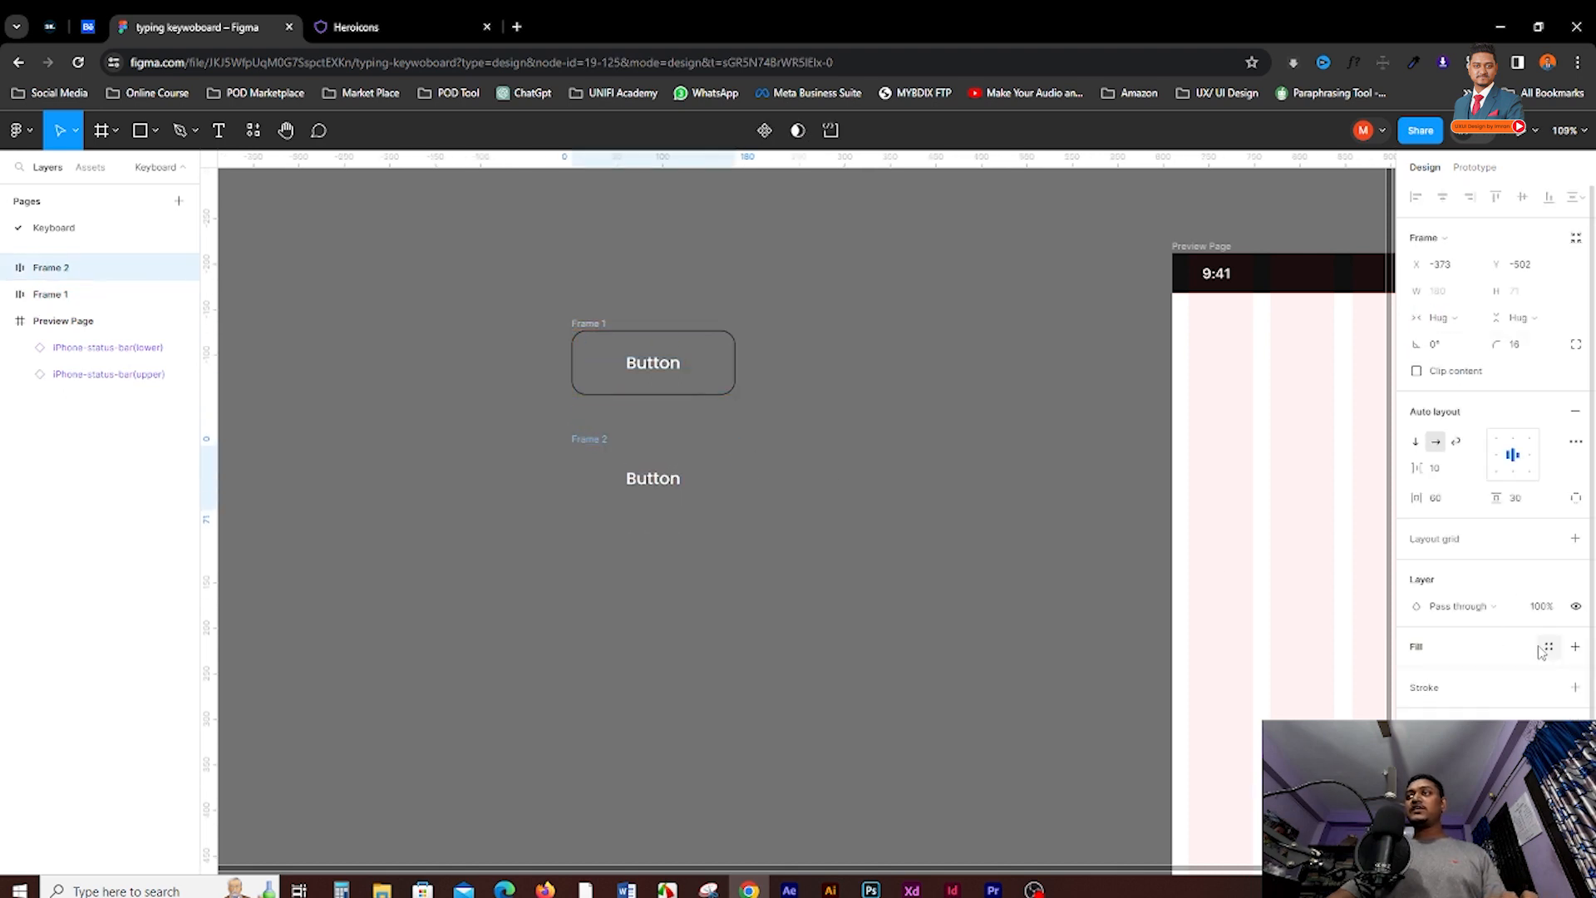
click(1548, 646)
click(1488, 657)
click(1488, 656)
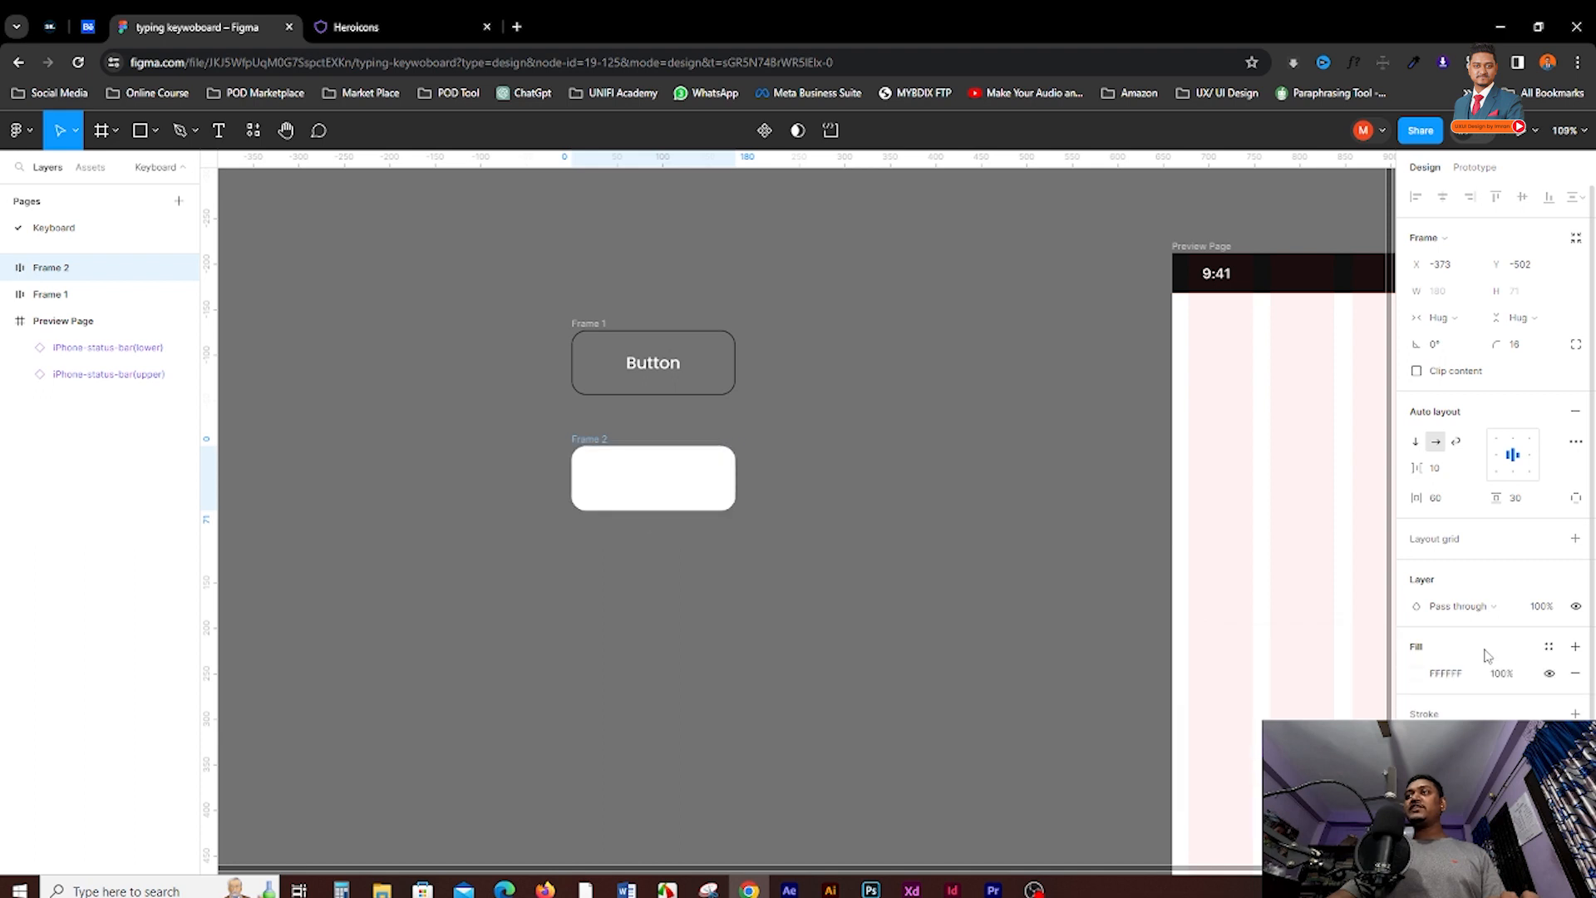
click(1415, 675)
drag(1289, 613, 1228, 609)
drag(1314, 664, 1286, 664)
drag(1290, 570, 1241, 513)
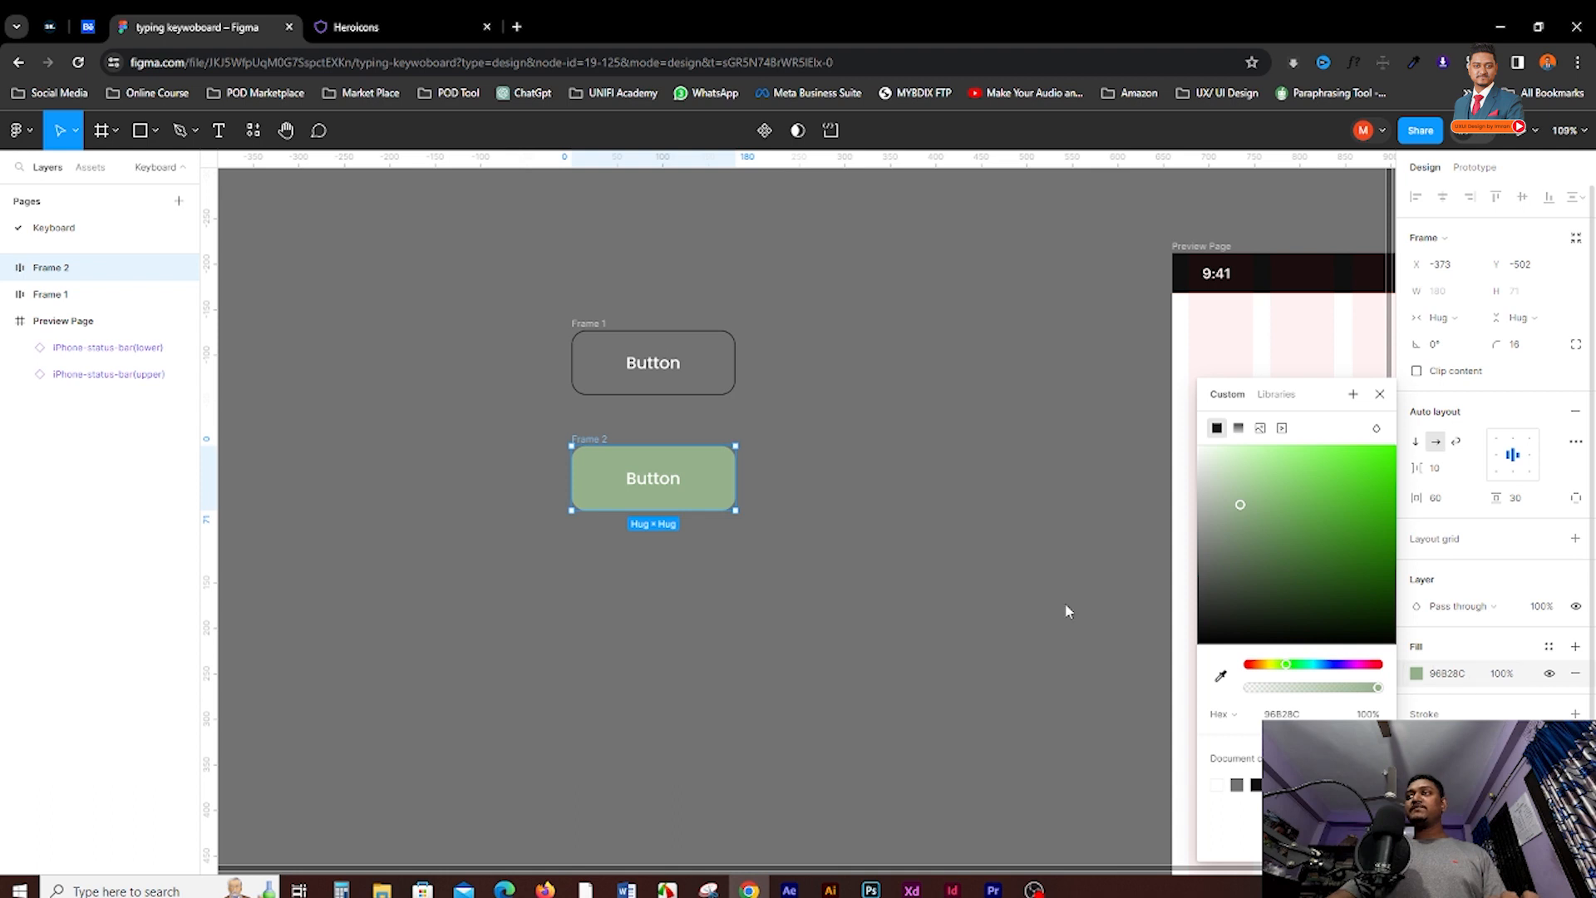
Change the text colour of the green button's label to near-black
double_click(658, 482)
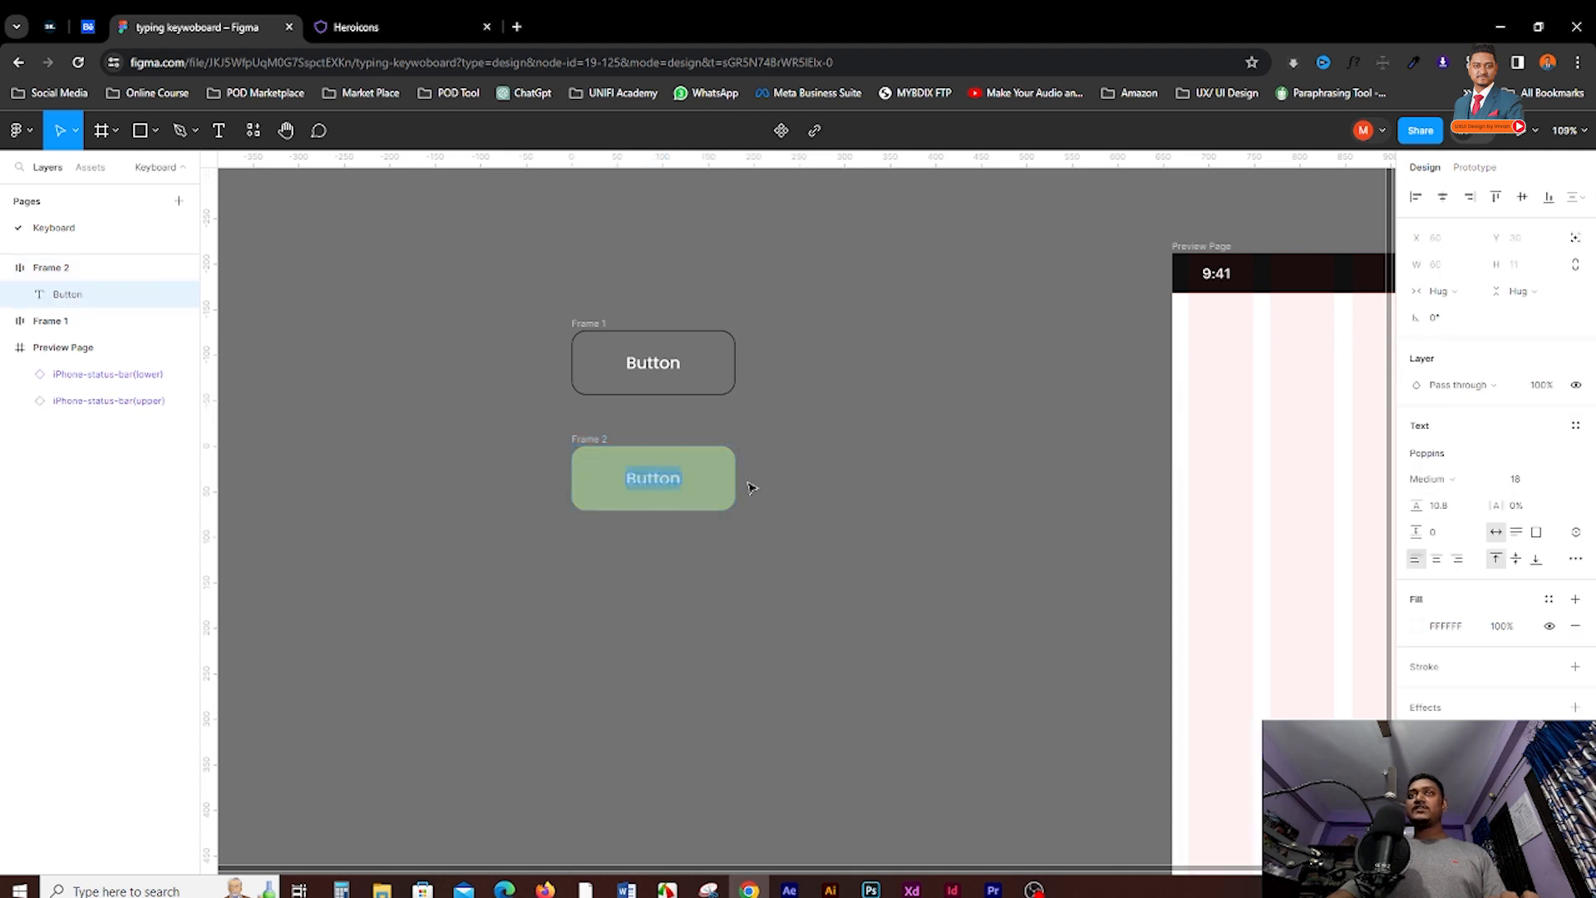
click(1418, 628)
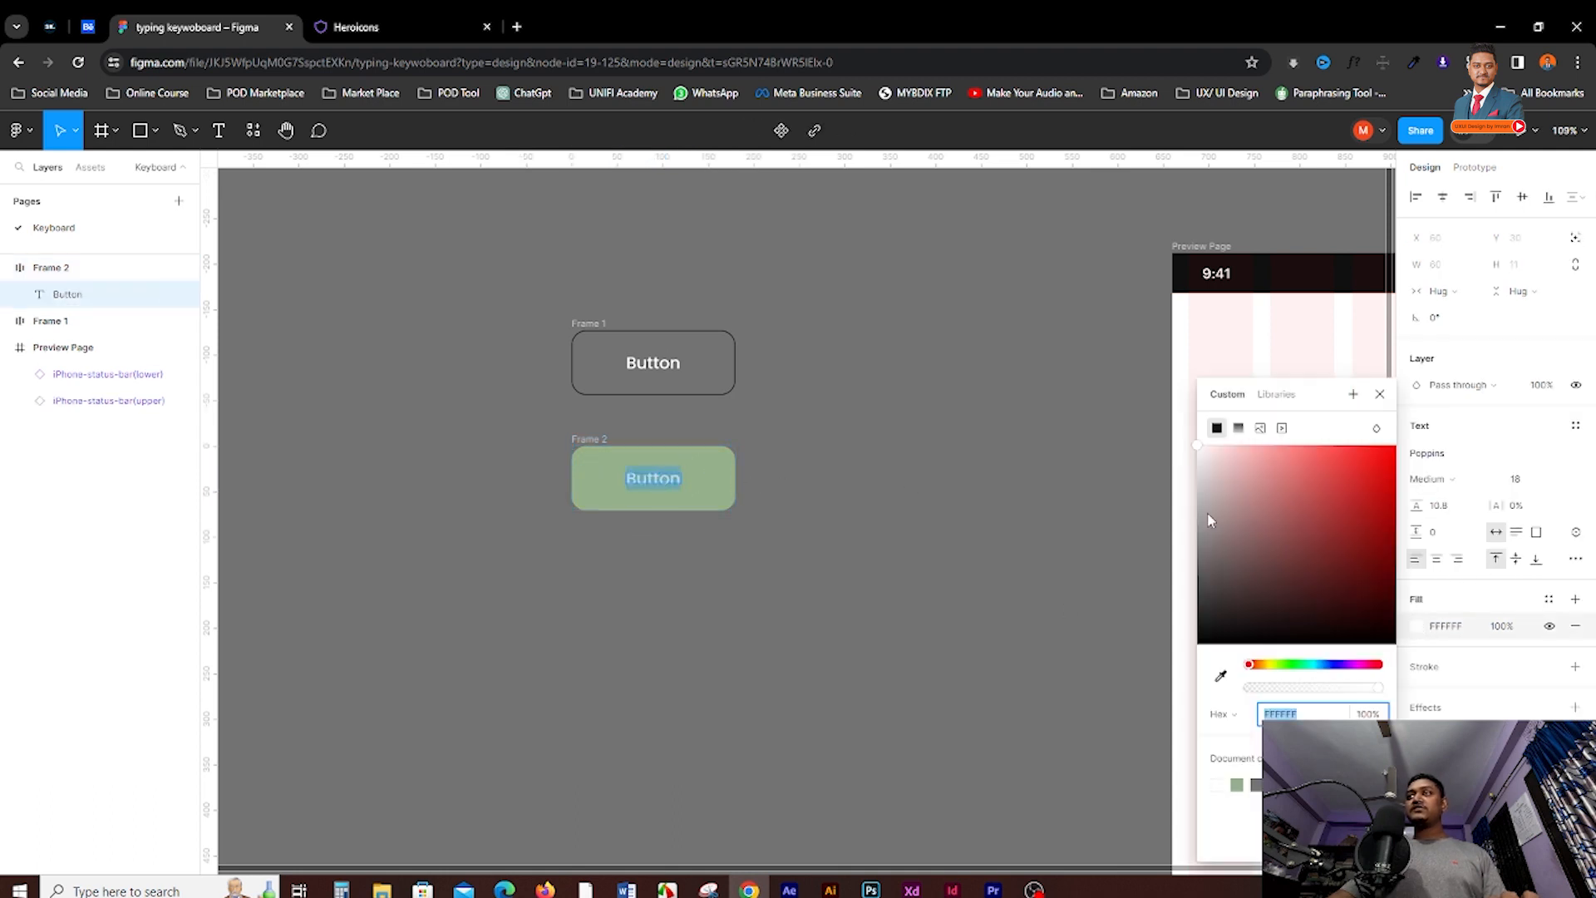
drag(1207, 521, 1236, 636)
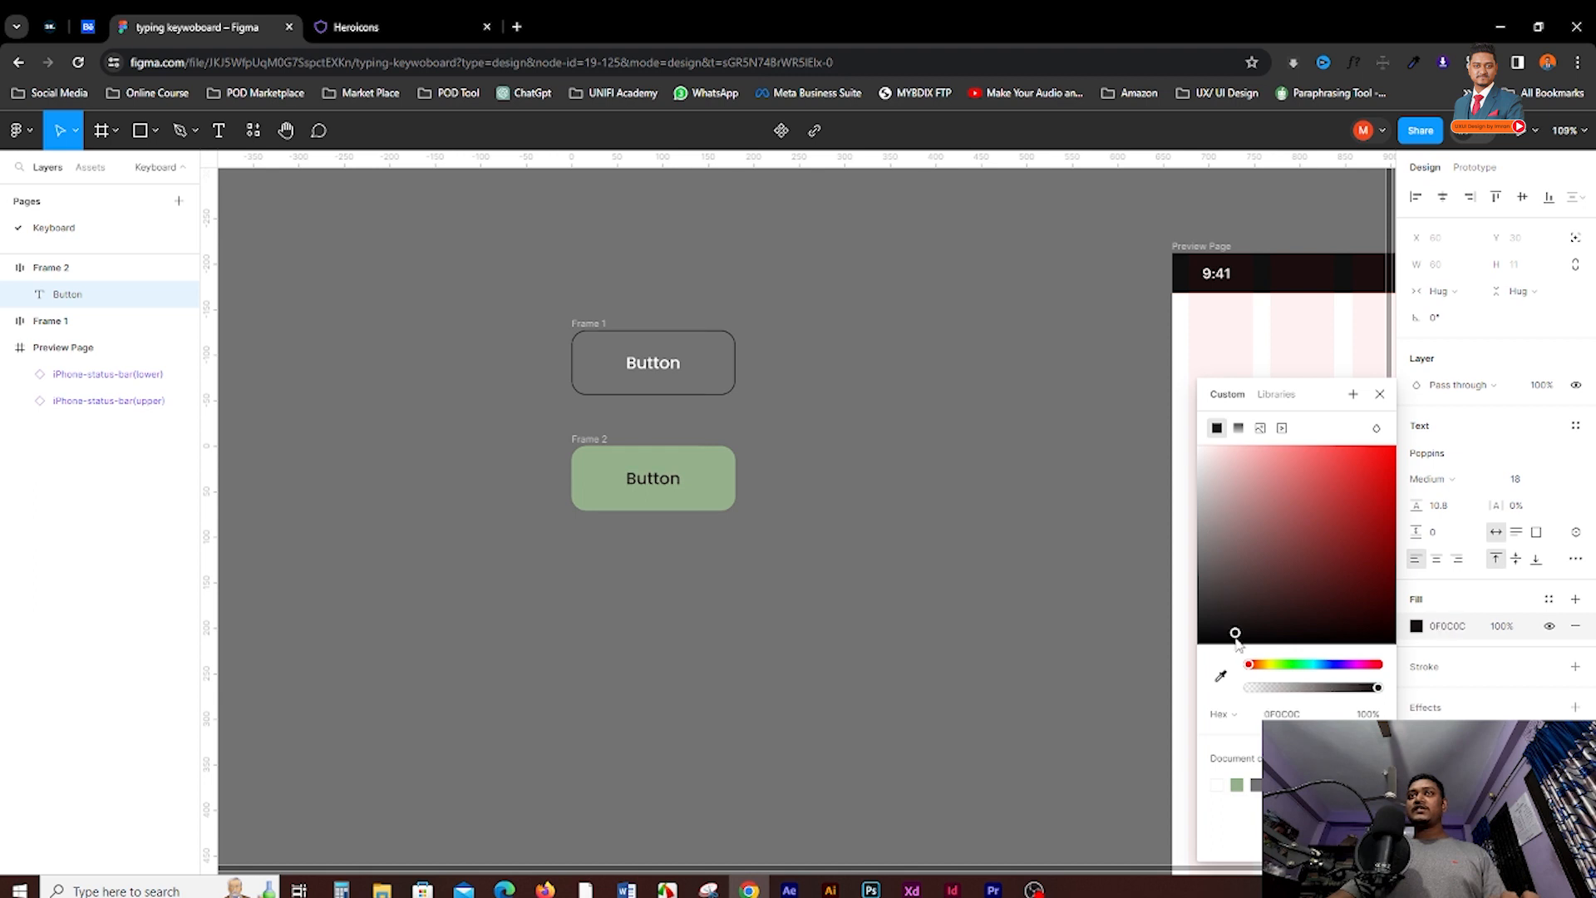
click(1220, 625)
click(524, 245)
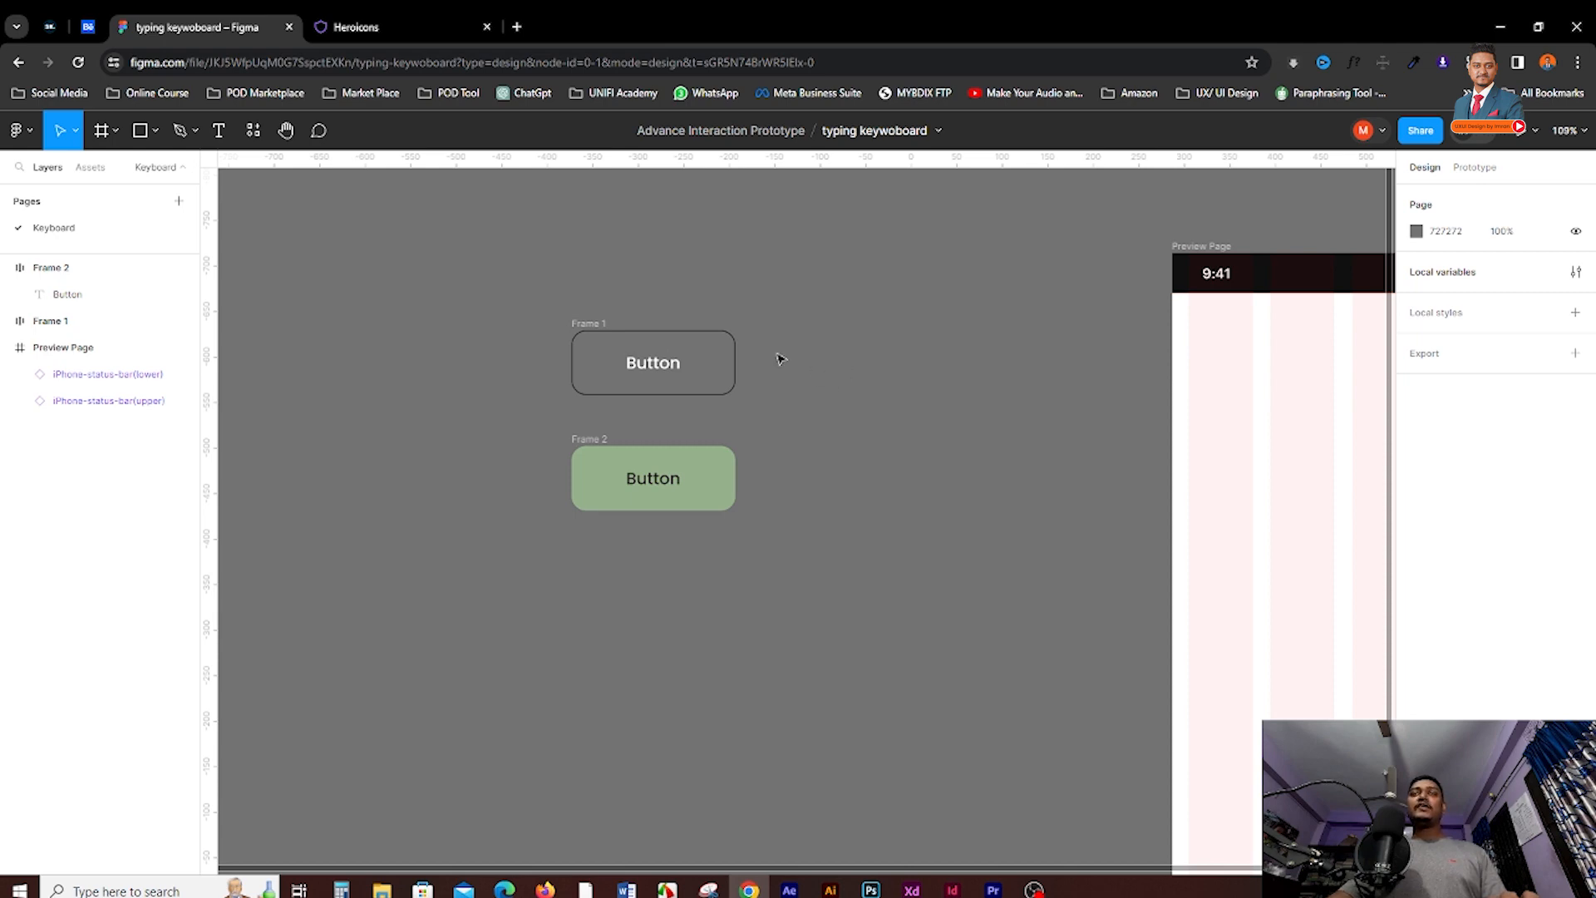
Move the outlined button up, leaving a gap of about 74 px between it and the green button
drag(422, 265, 863, 593)
click(845, 394)
drag(667, 349, 667, 333)
click(794, 384)
click(695, 472)
click(832, 423)
Combine the outlined and green button frames into a component set
drag(503, 250, 862, 577)
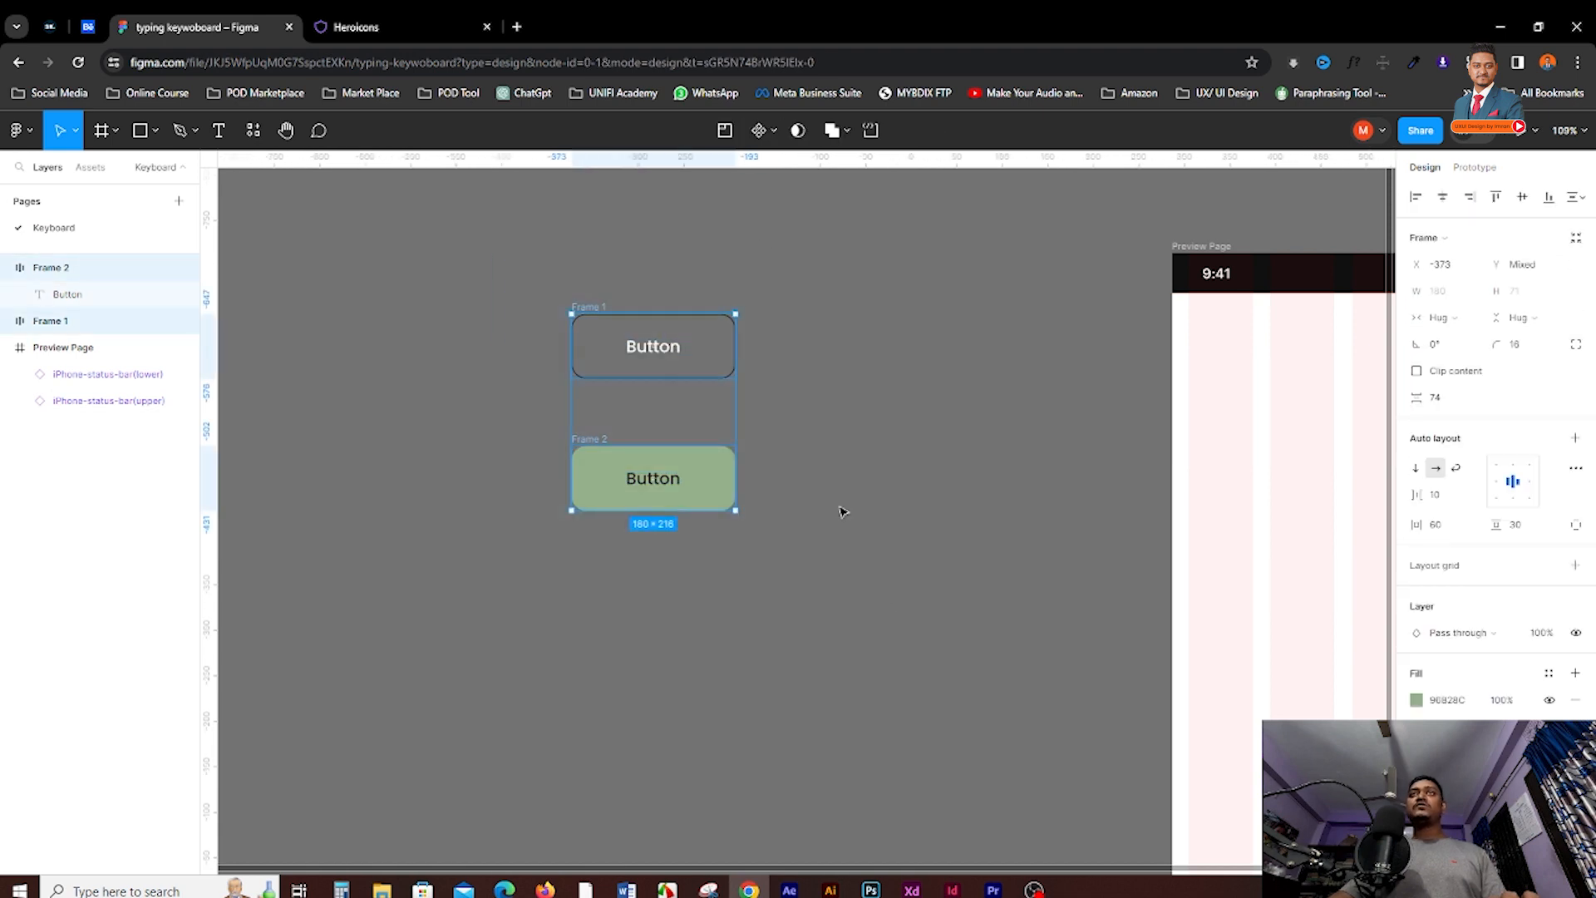
click(775, 133)
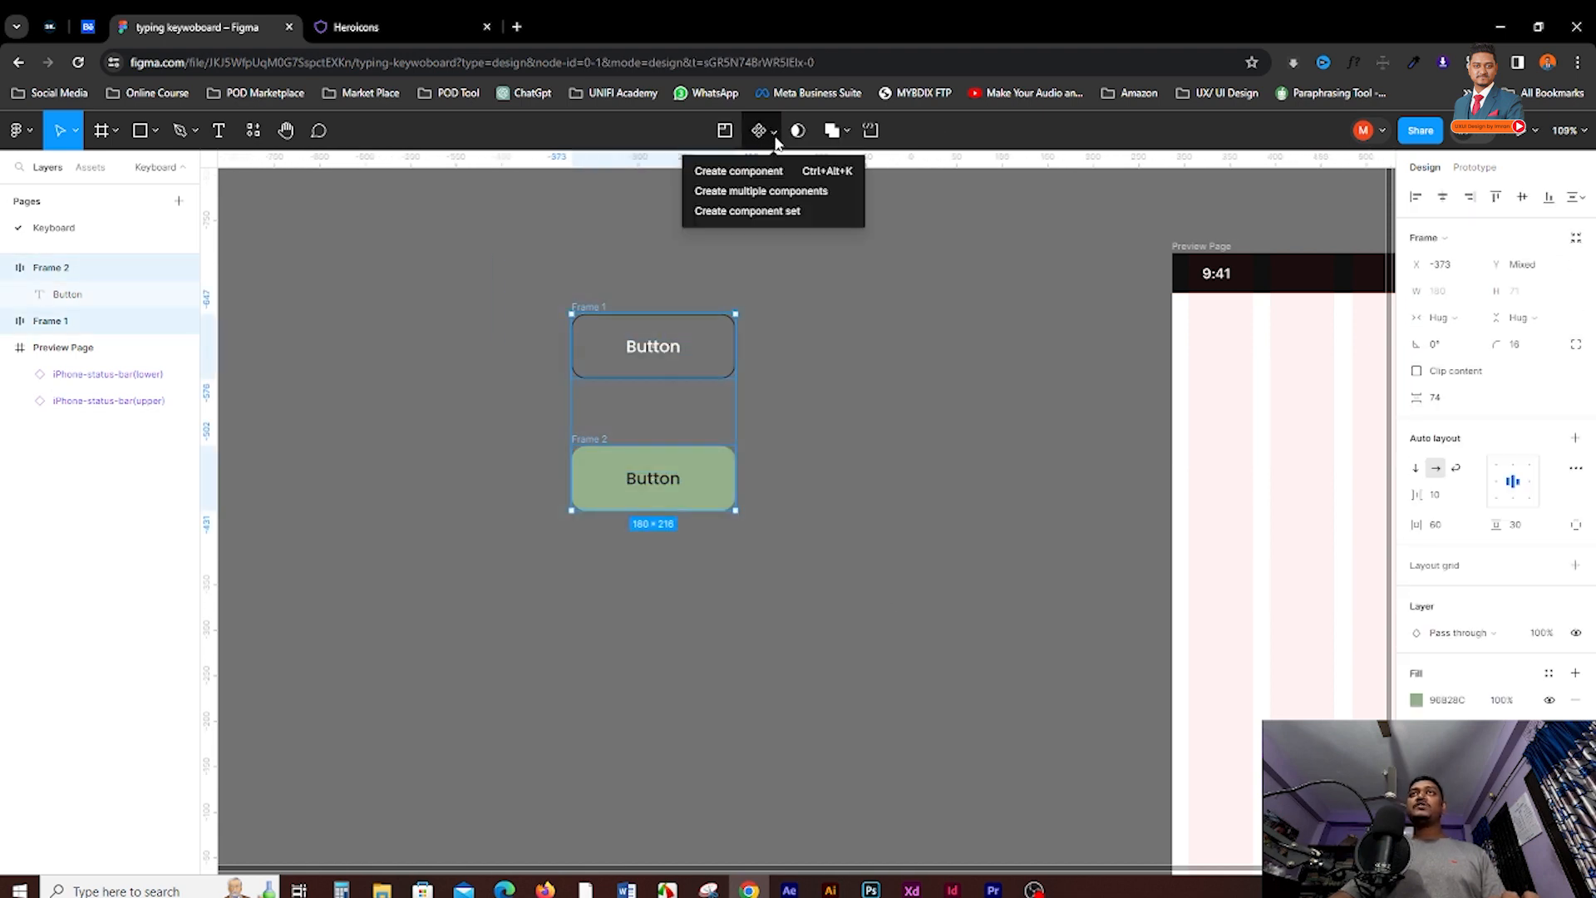
click(773, 212)
mouse_move(611, 292)
mouse_down()
mouse_move(856, 292)
mouse_move(703, 319)
mouse_move(581, 292)
mouse_up()
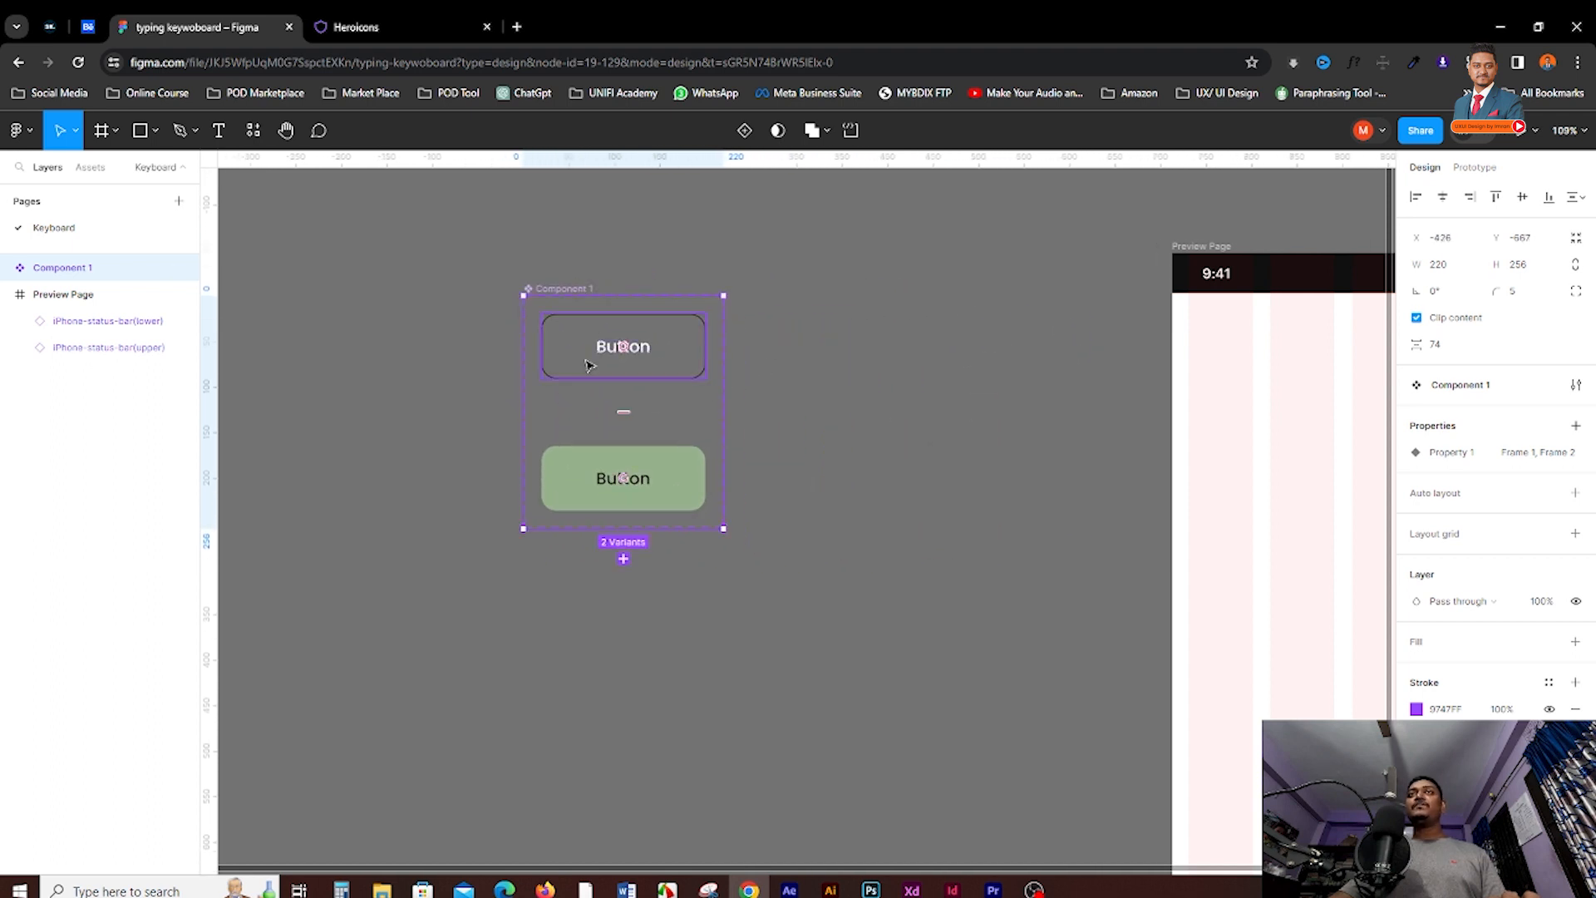
Rename the component set's variant property to State
double_click(1457, 454)
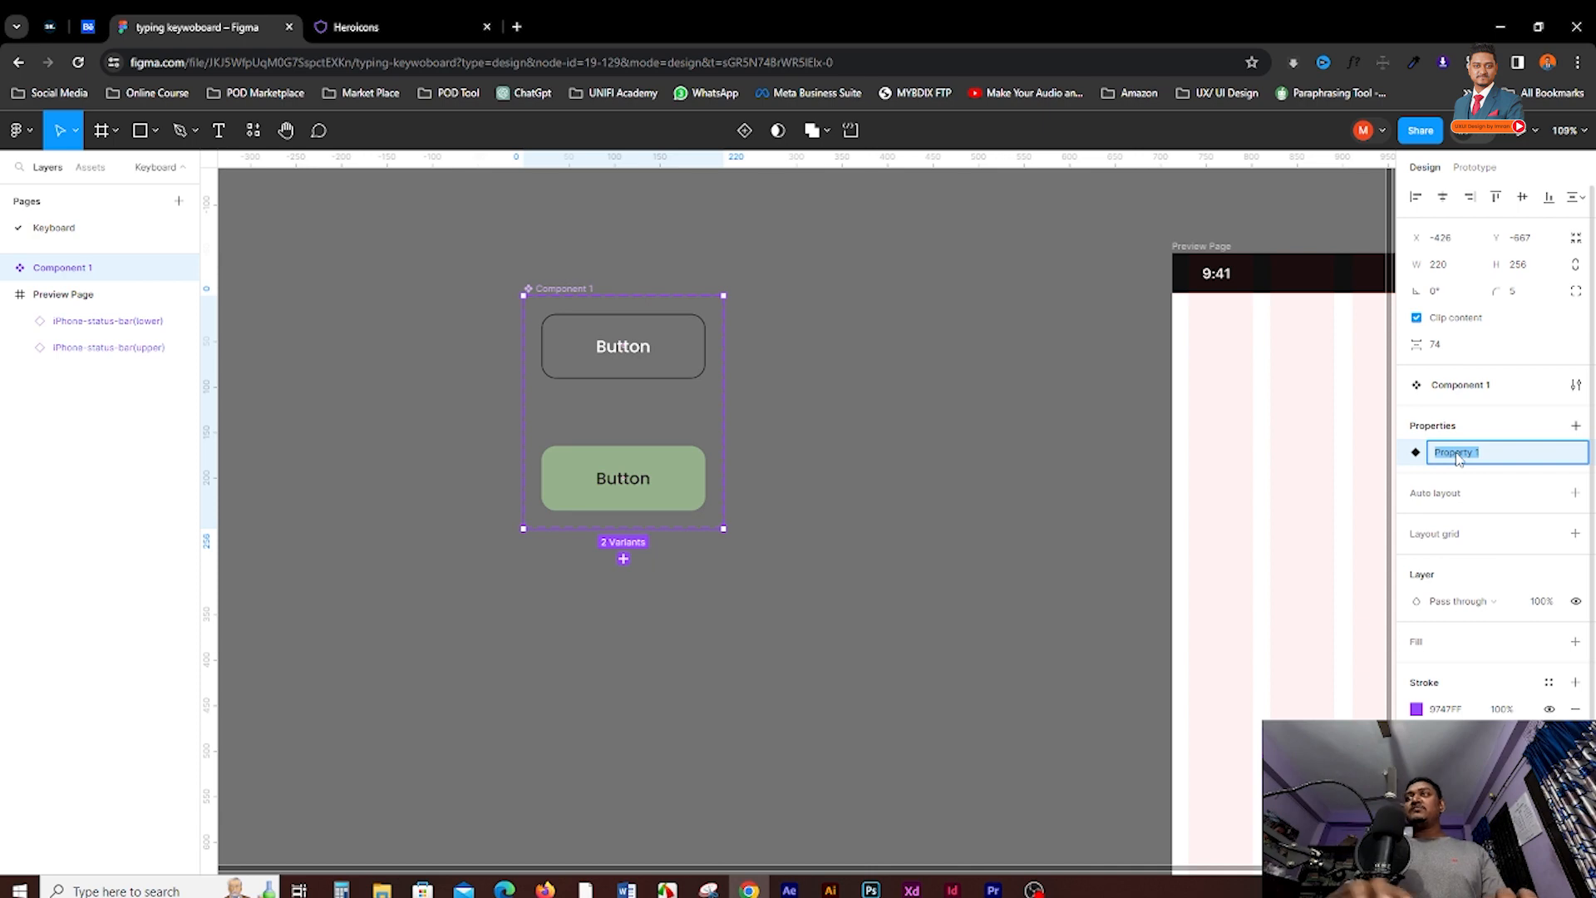
text(State)
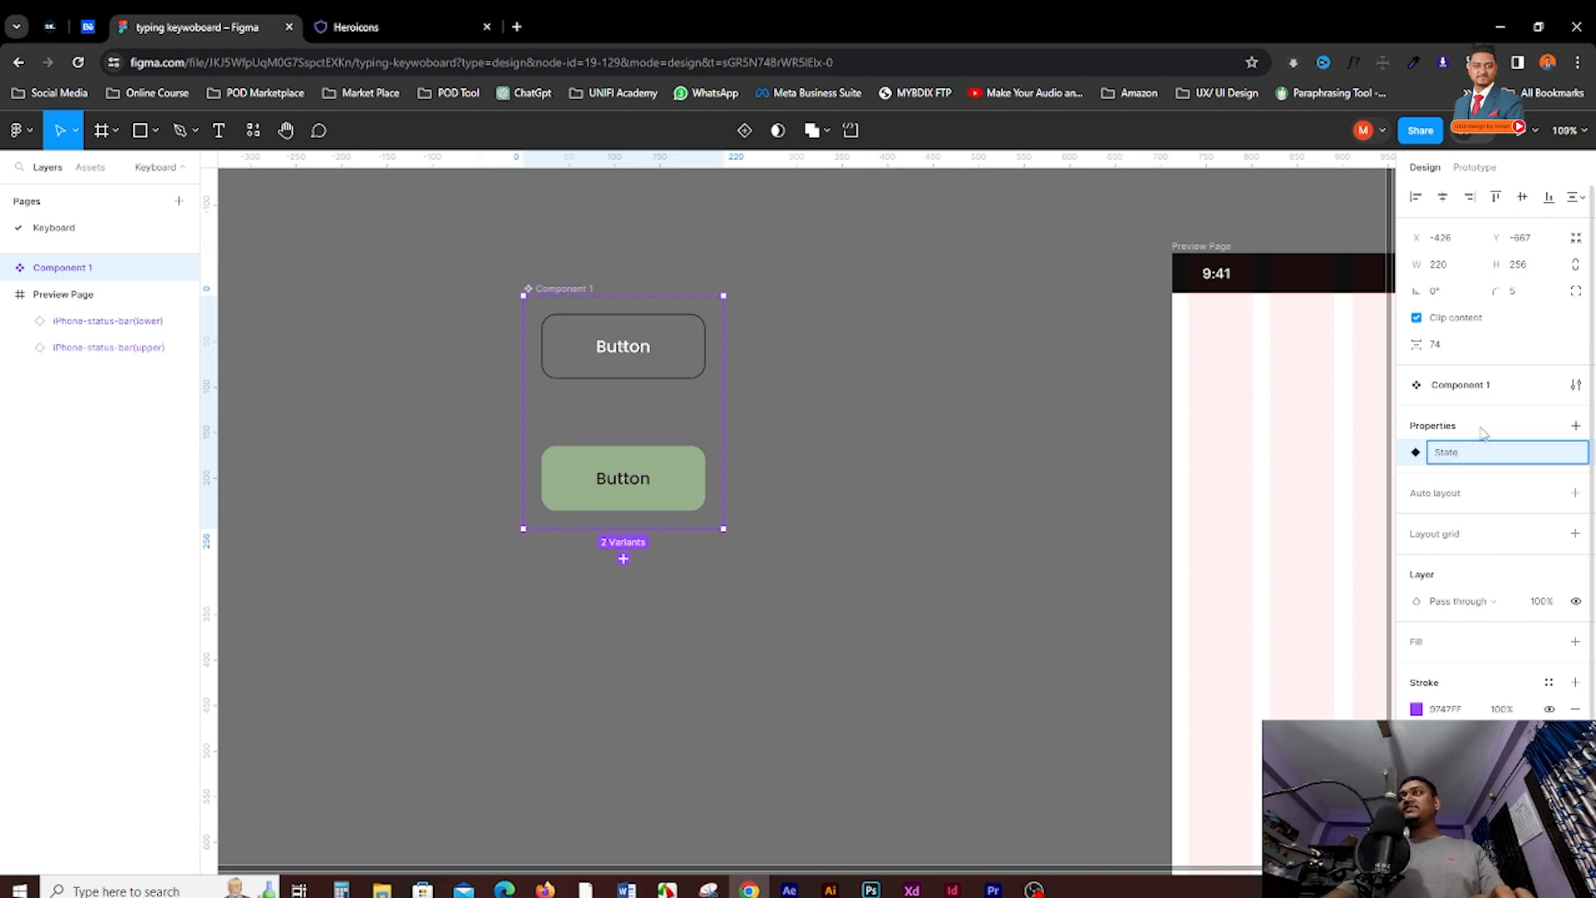
key(Return)
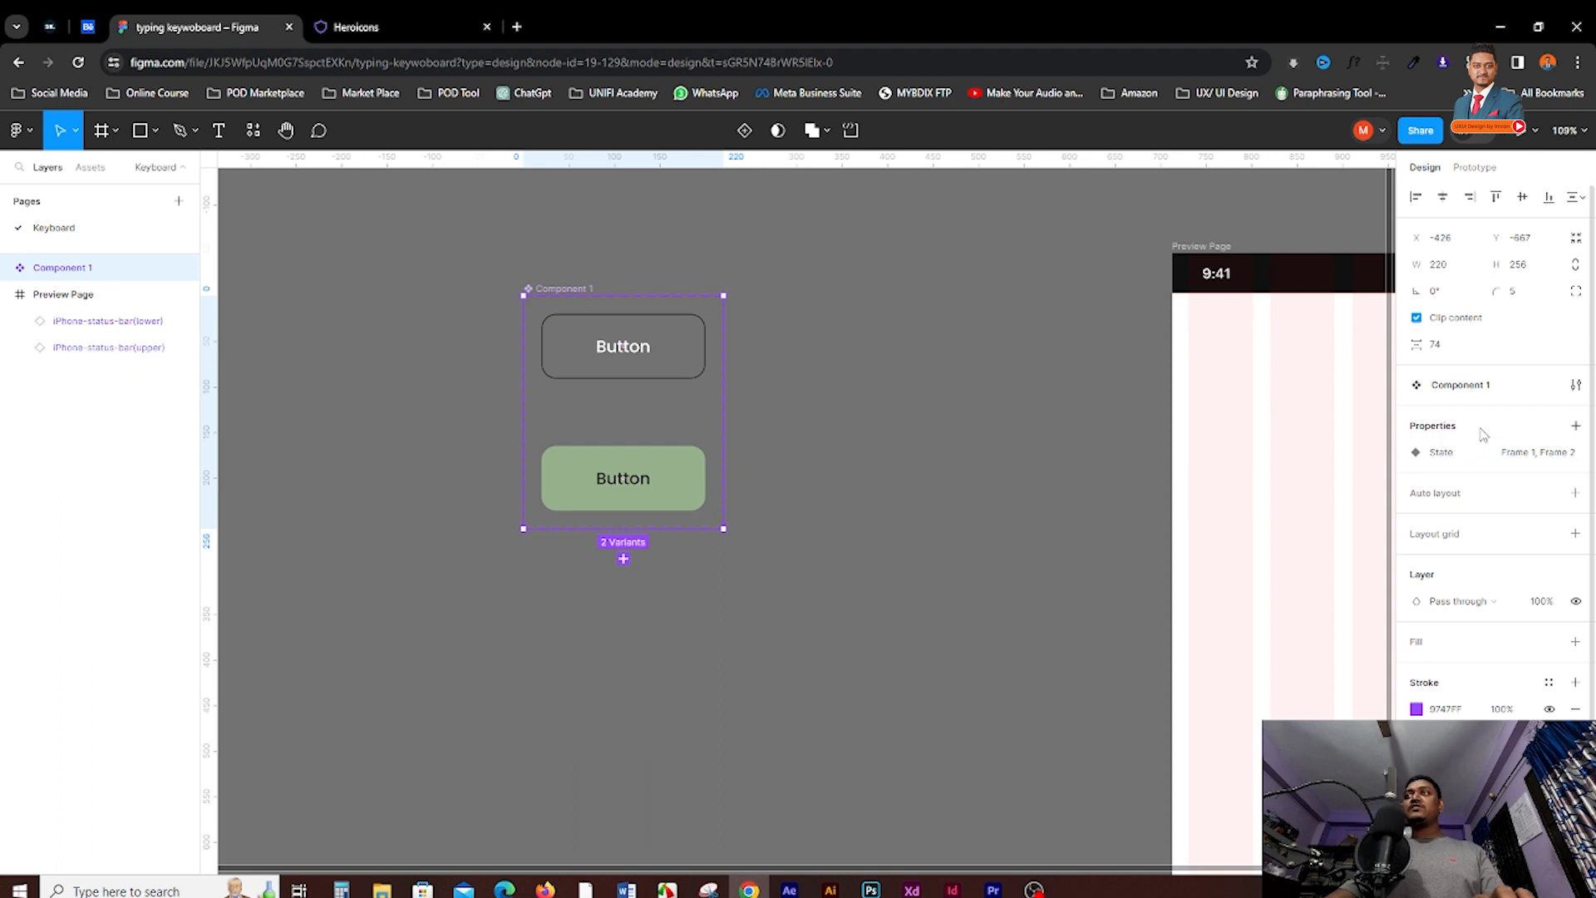
Set the outlined button variant's State value to Default
click(669, 349)
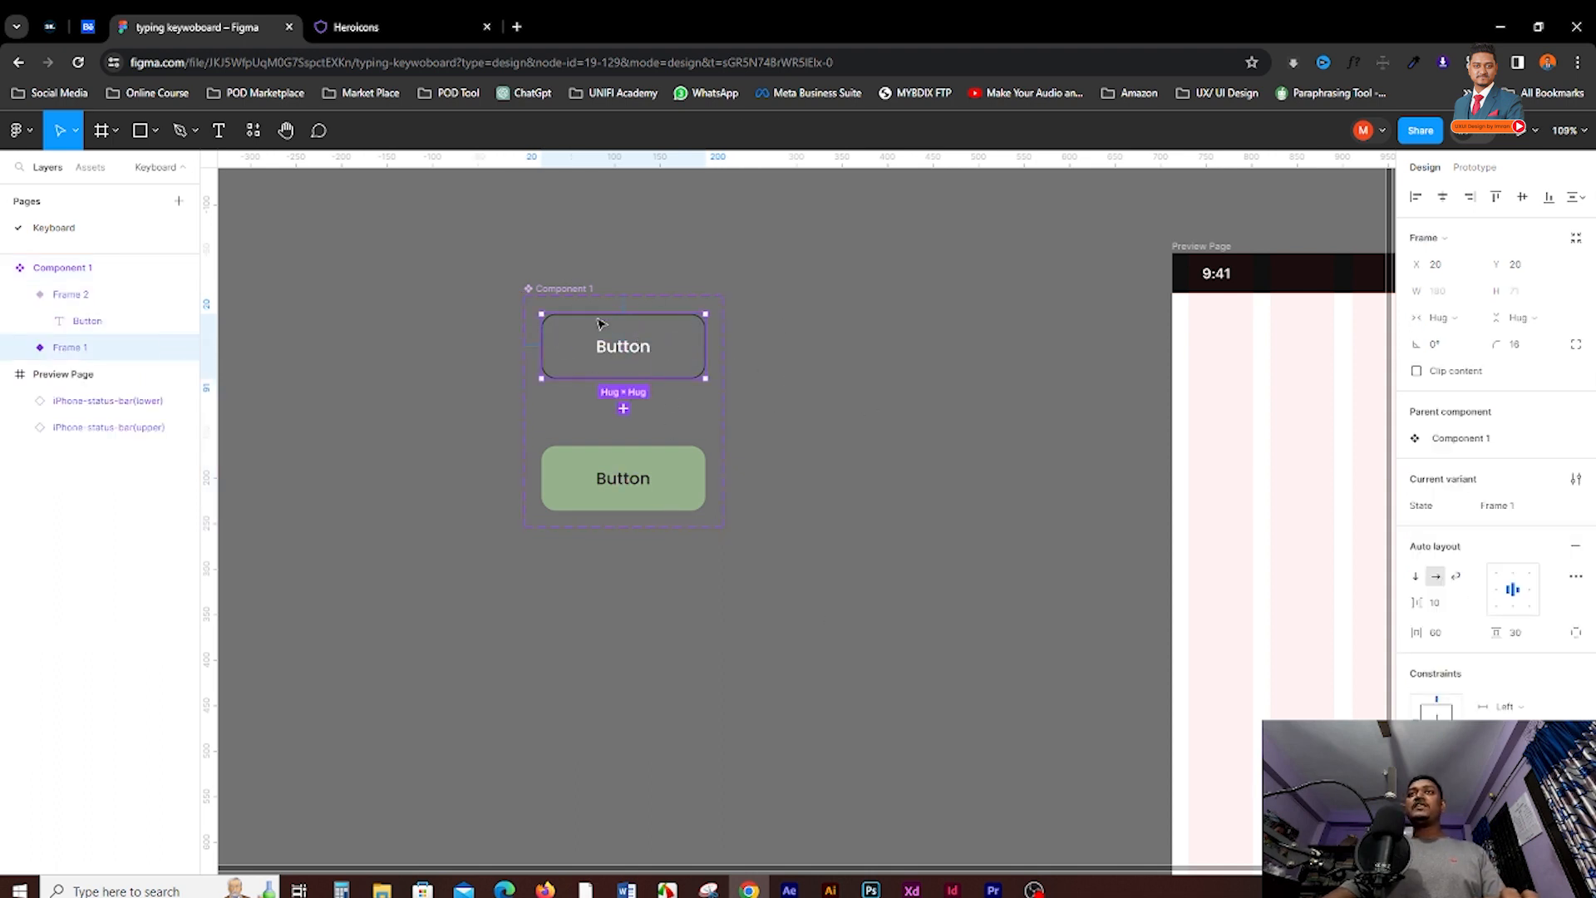
click(1503, 508)
text(Default)
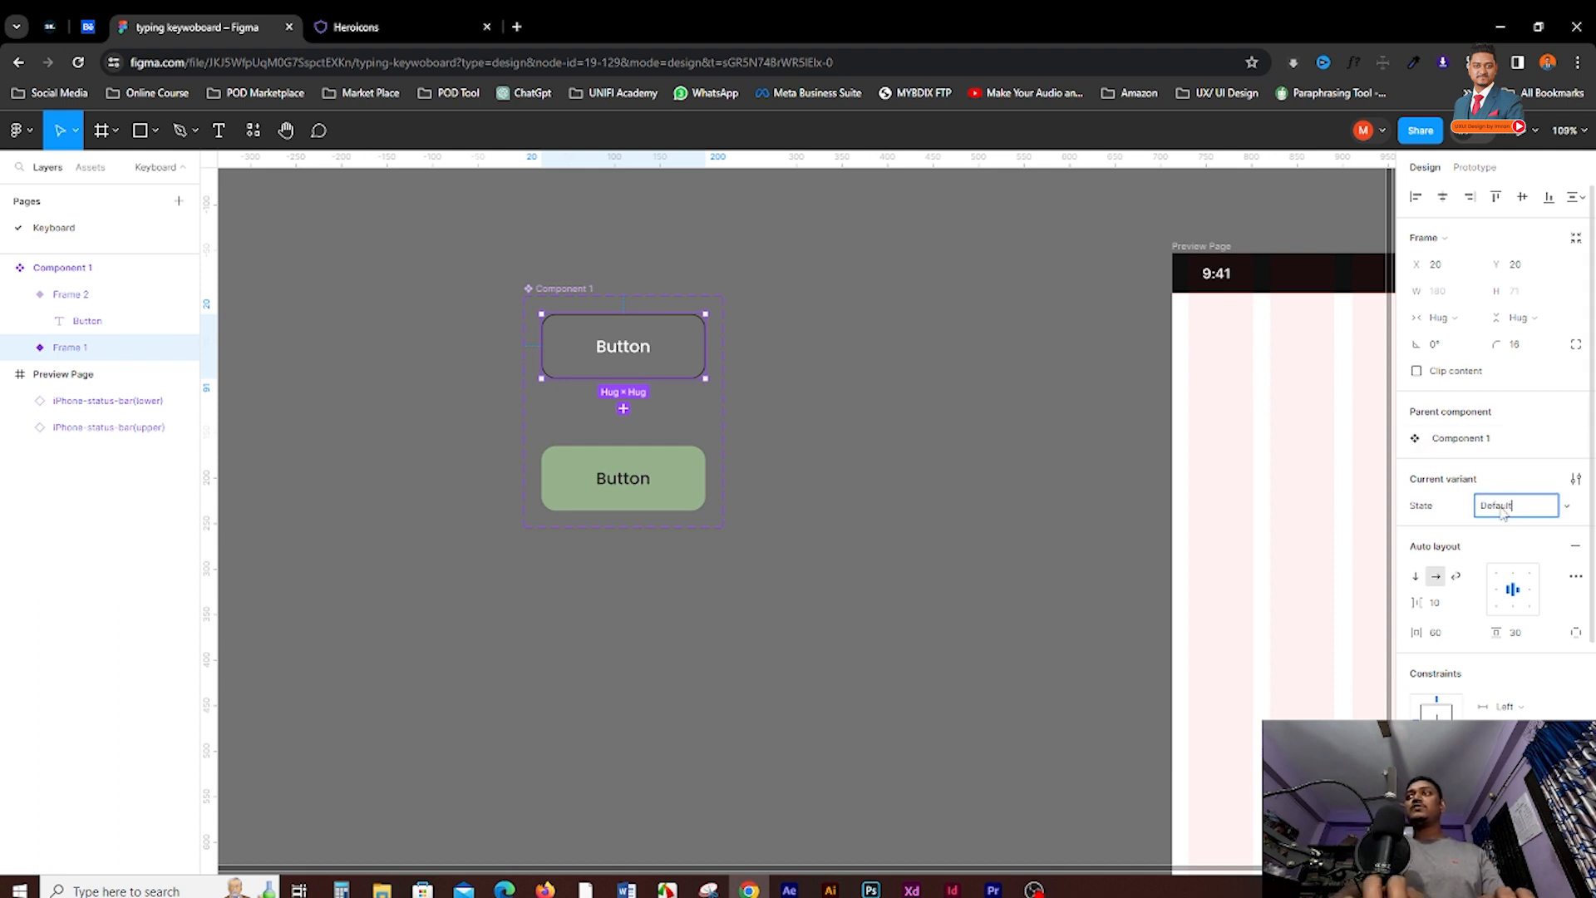
key(Return)
Set the green button variant's State value to Hover
click(677, 497)
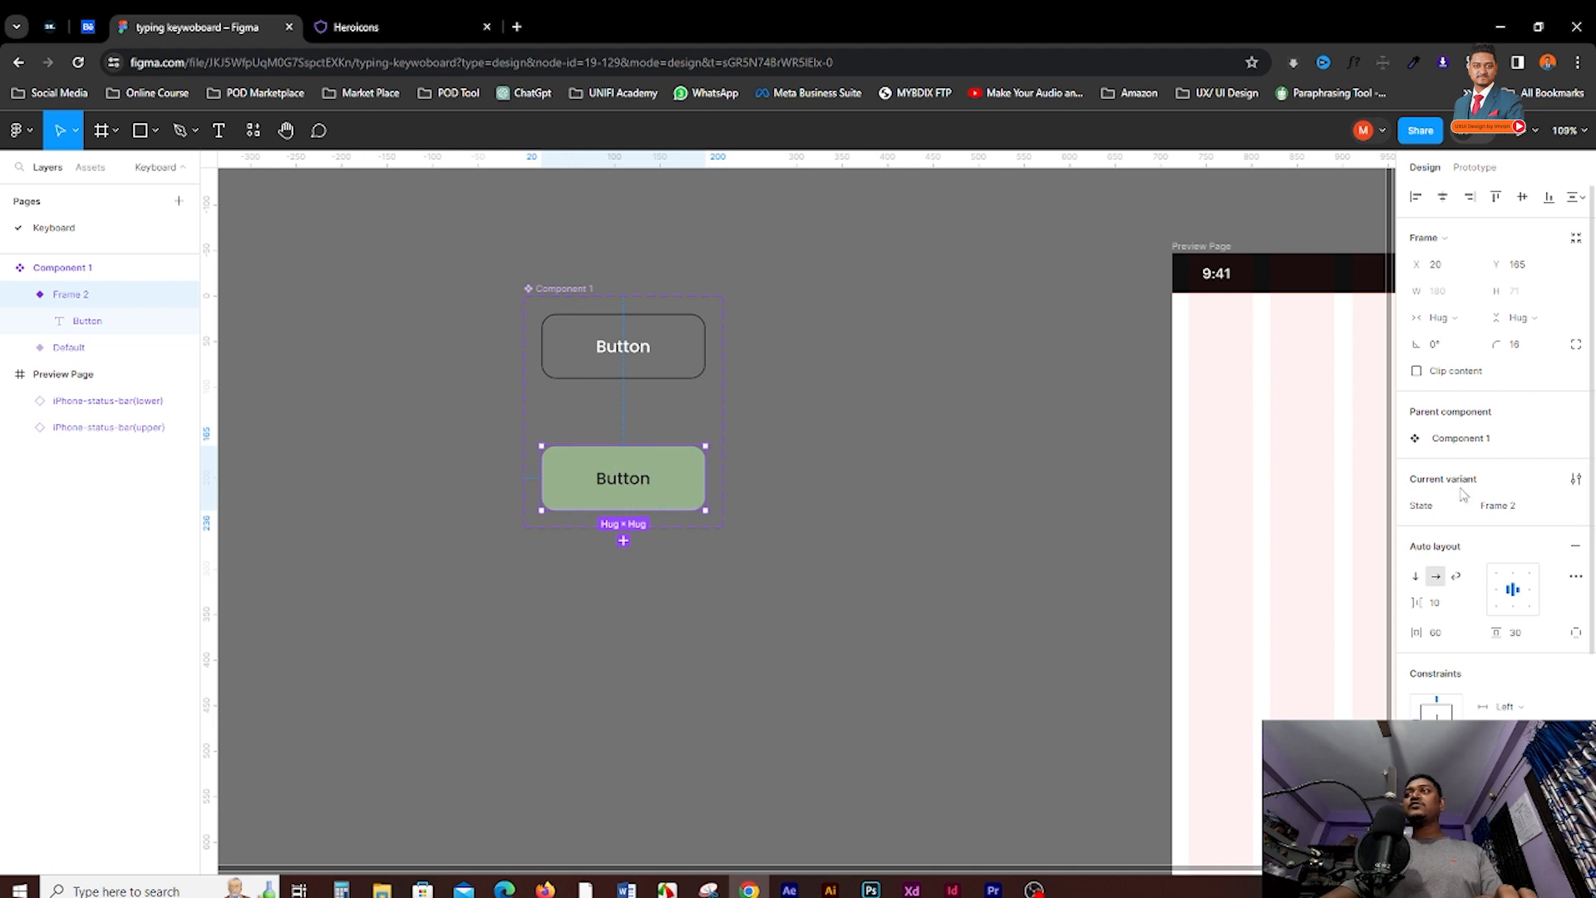
click(1519, 507)
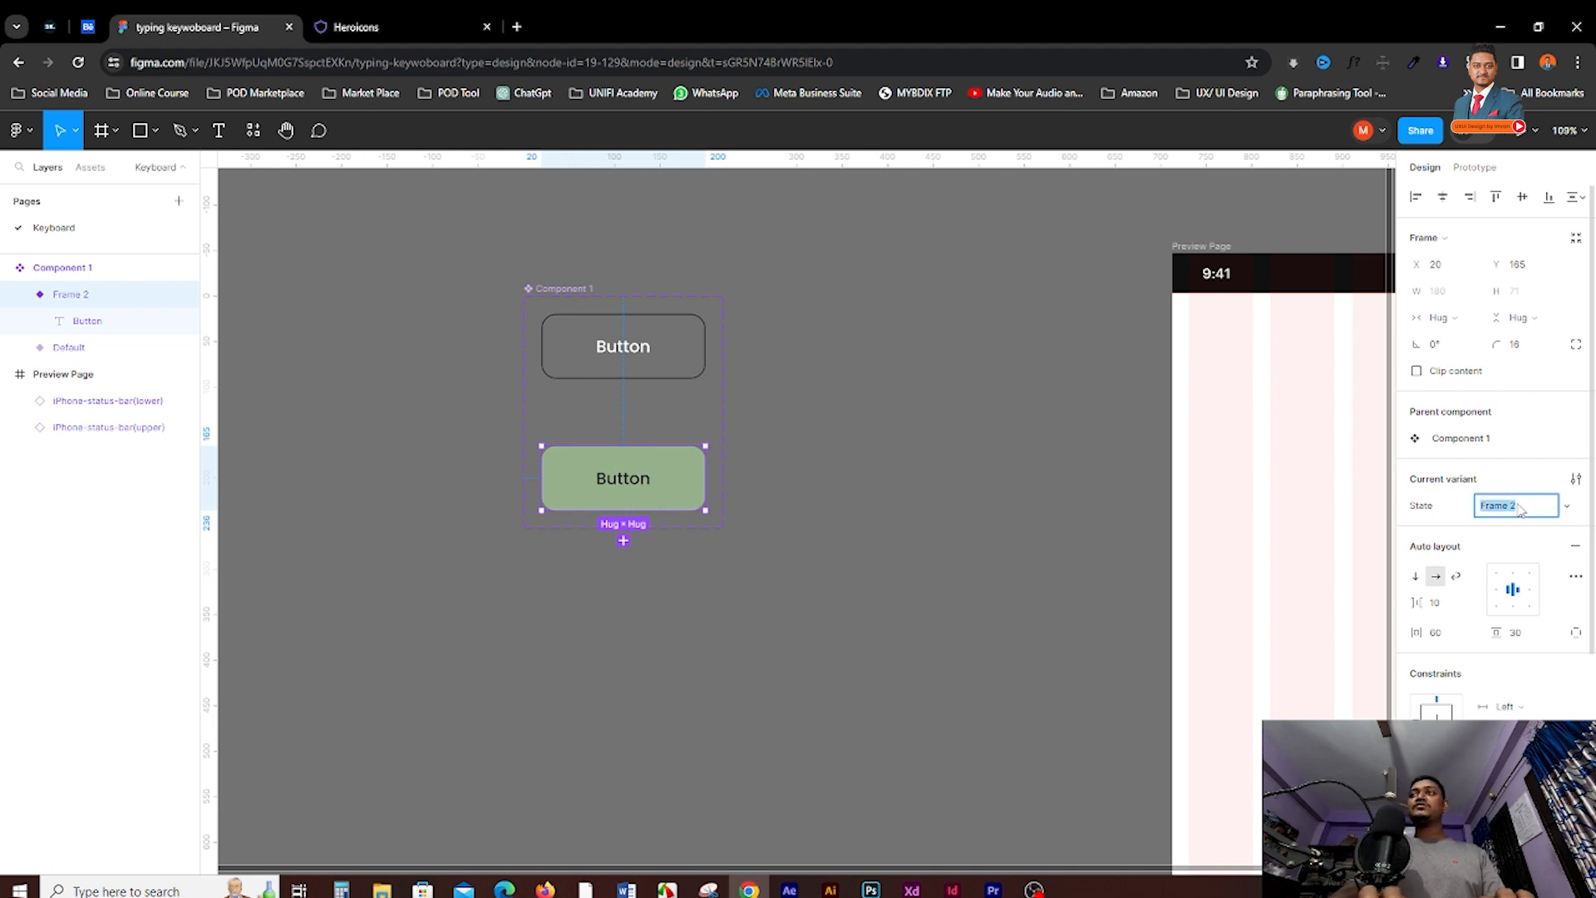
text(Hover)
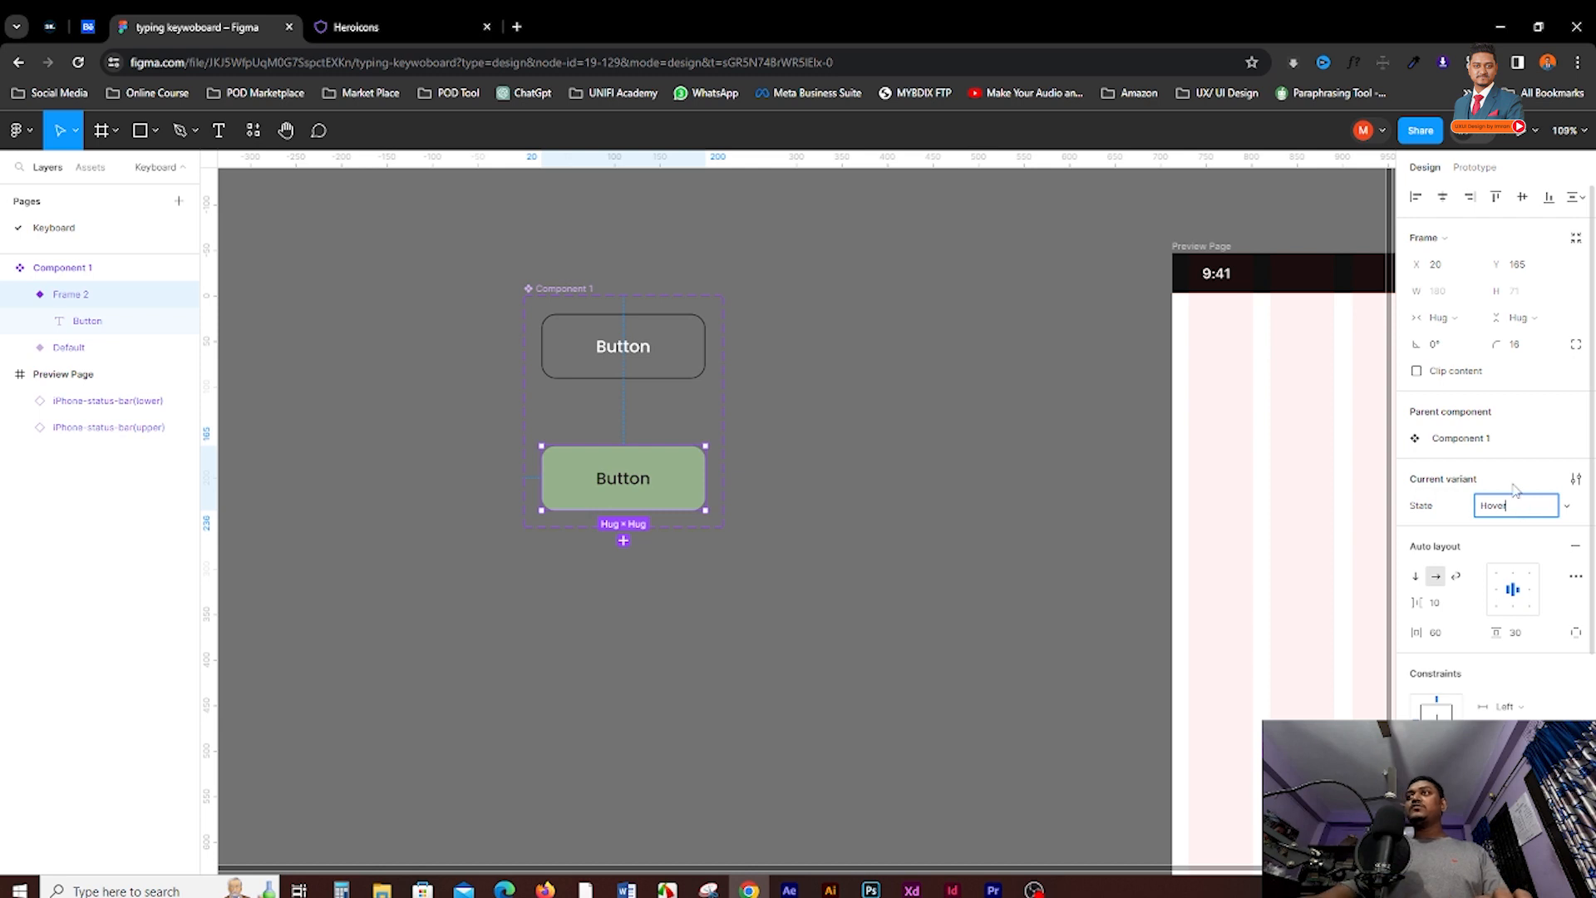
key(Return)
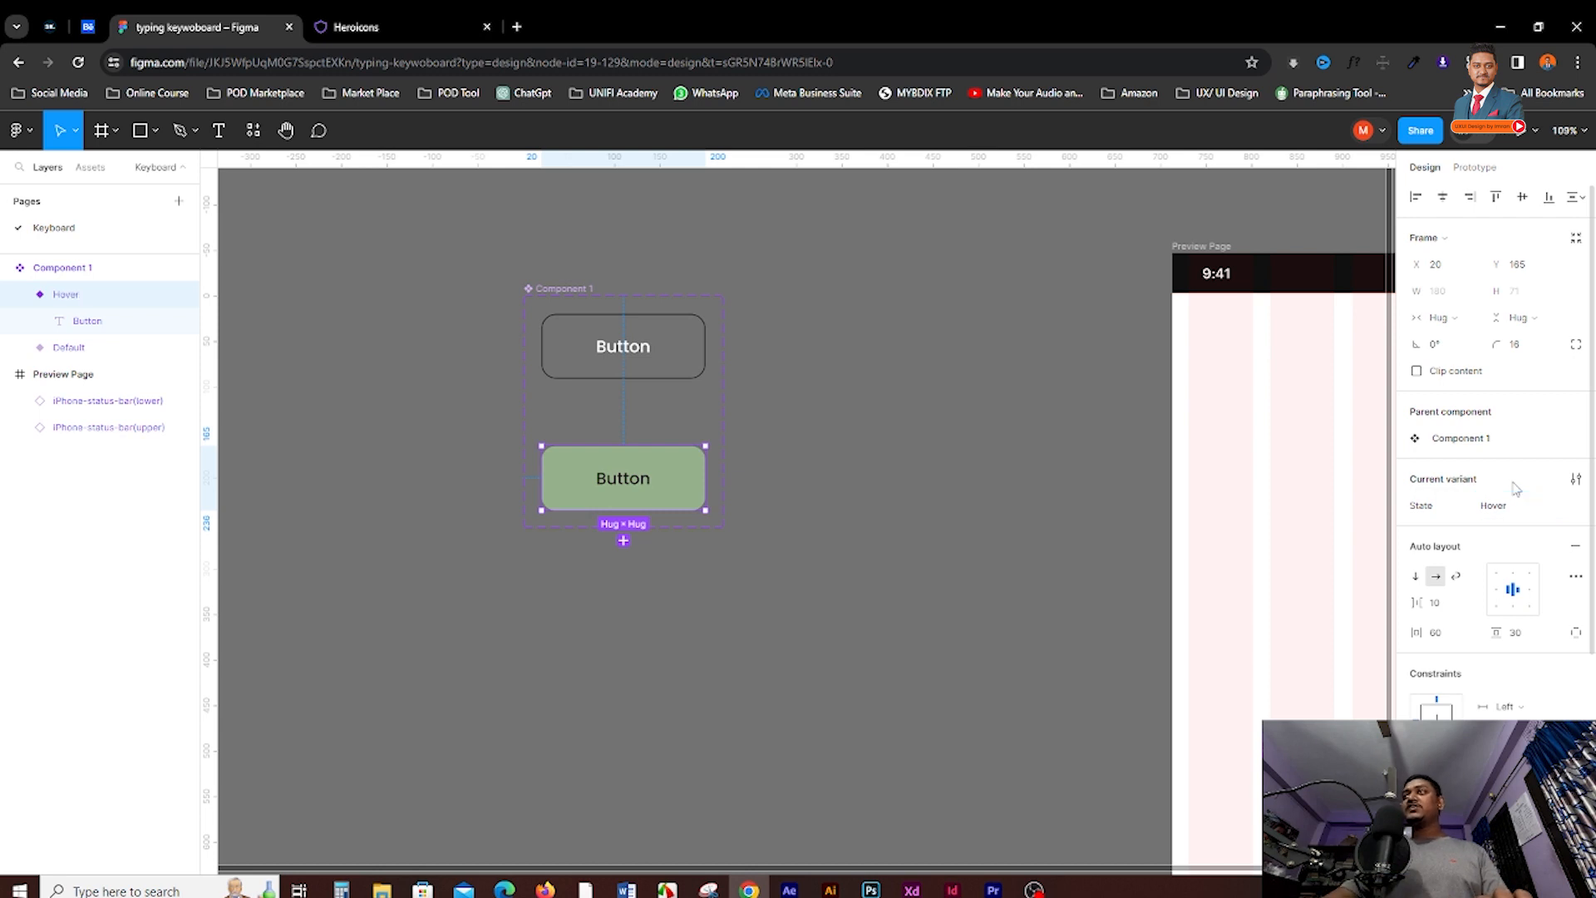
click(856, 338)
Shift the component set further left on the canvas and add a prototype connection from the Default variant to the Hover variant
drag(561, 293, 449, 284)
click(1474, 168)
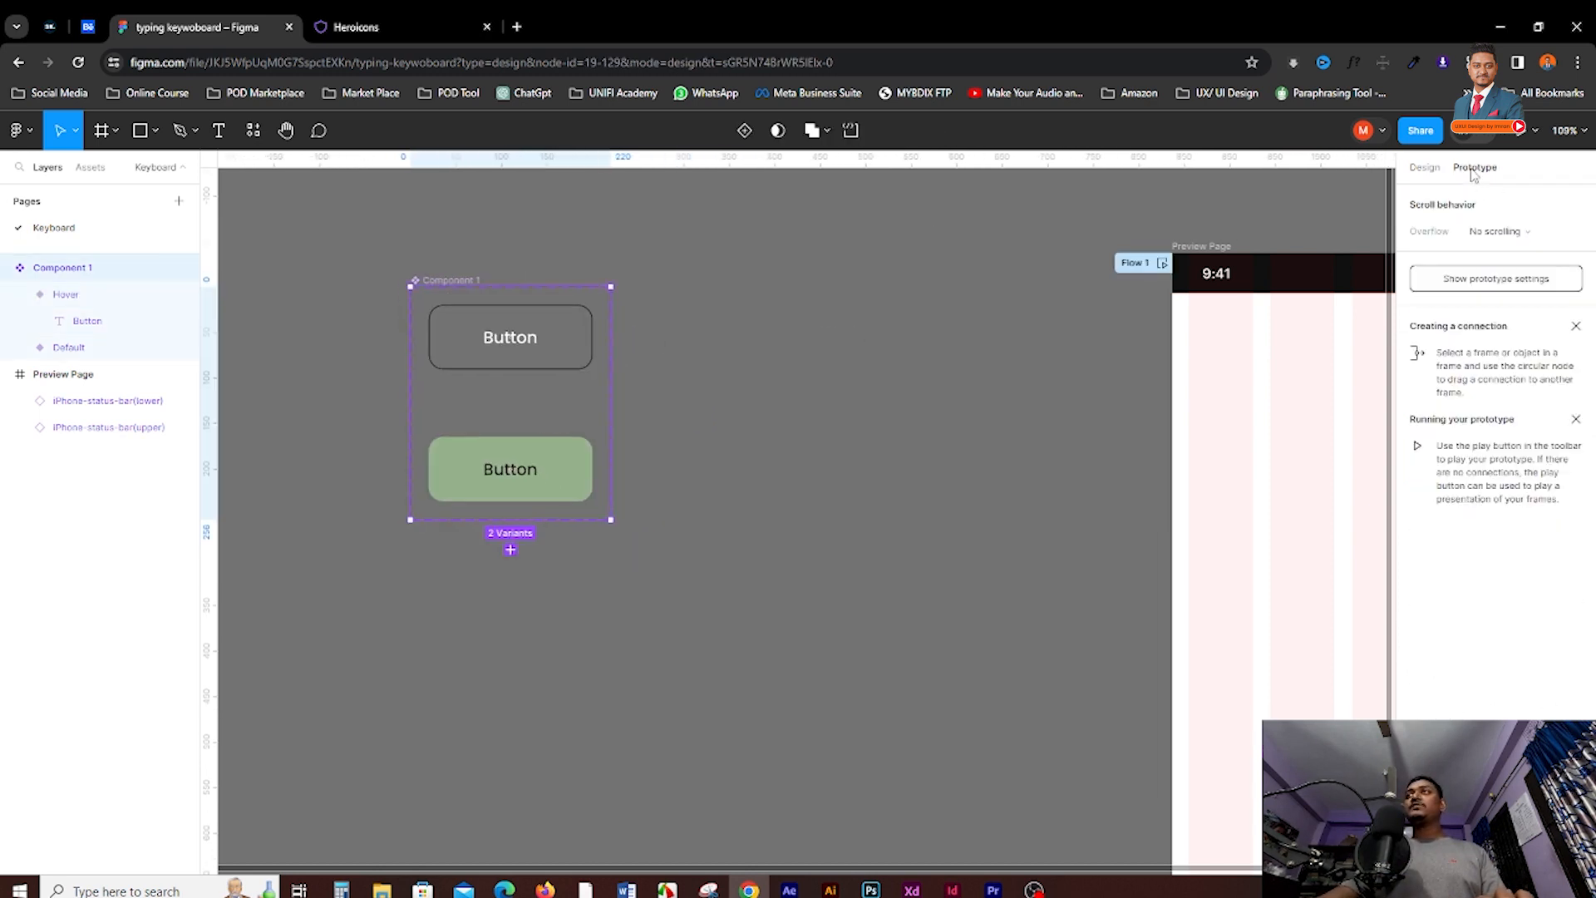
click(557, 345)
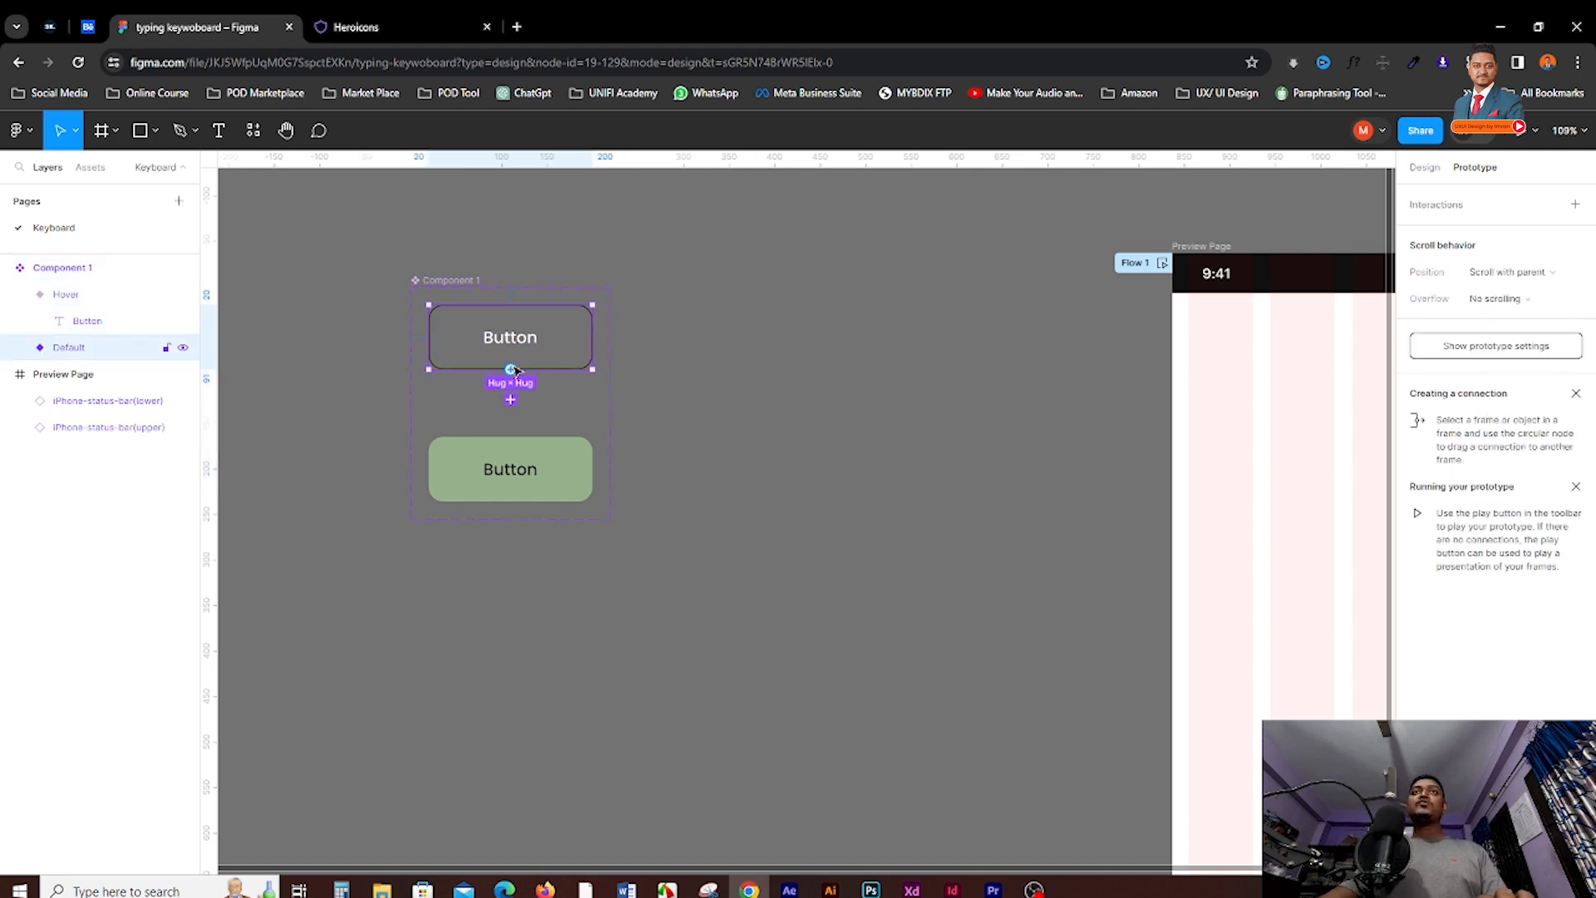
drag(513, 370, 905, 361)
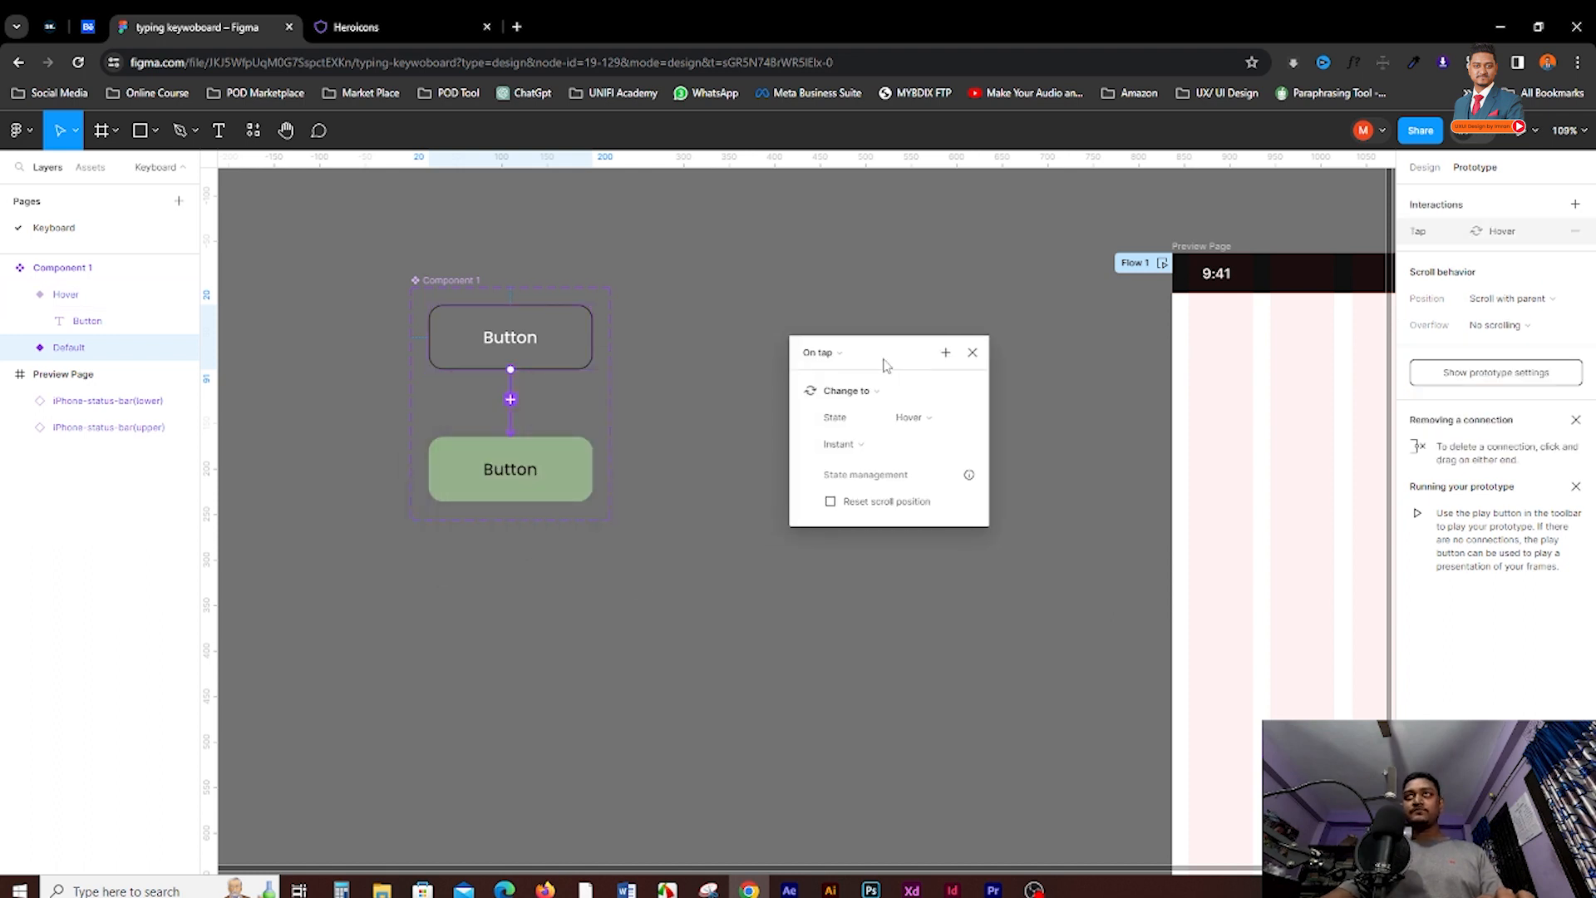
Set the trigger of the Default-to-Hover variant interaction to While hovering
drag(877, 368, 903, 344)
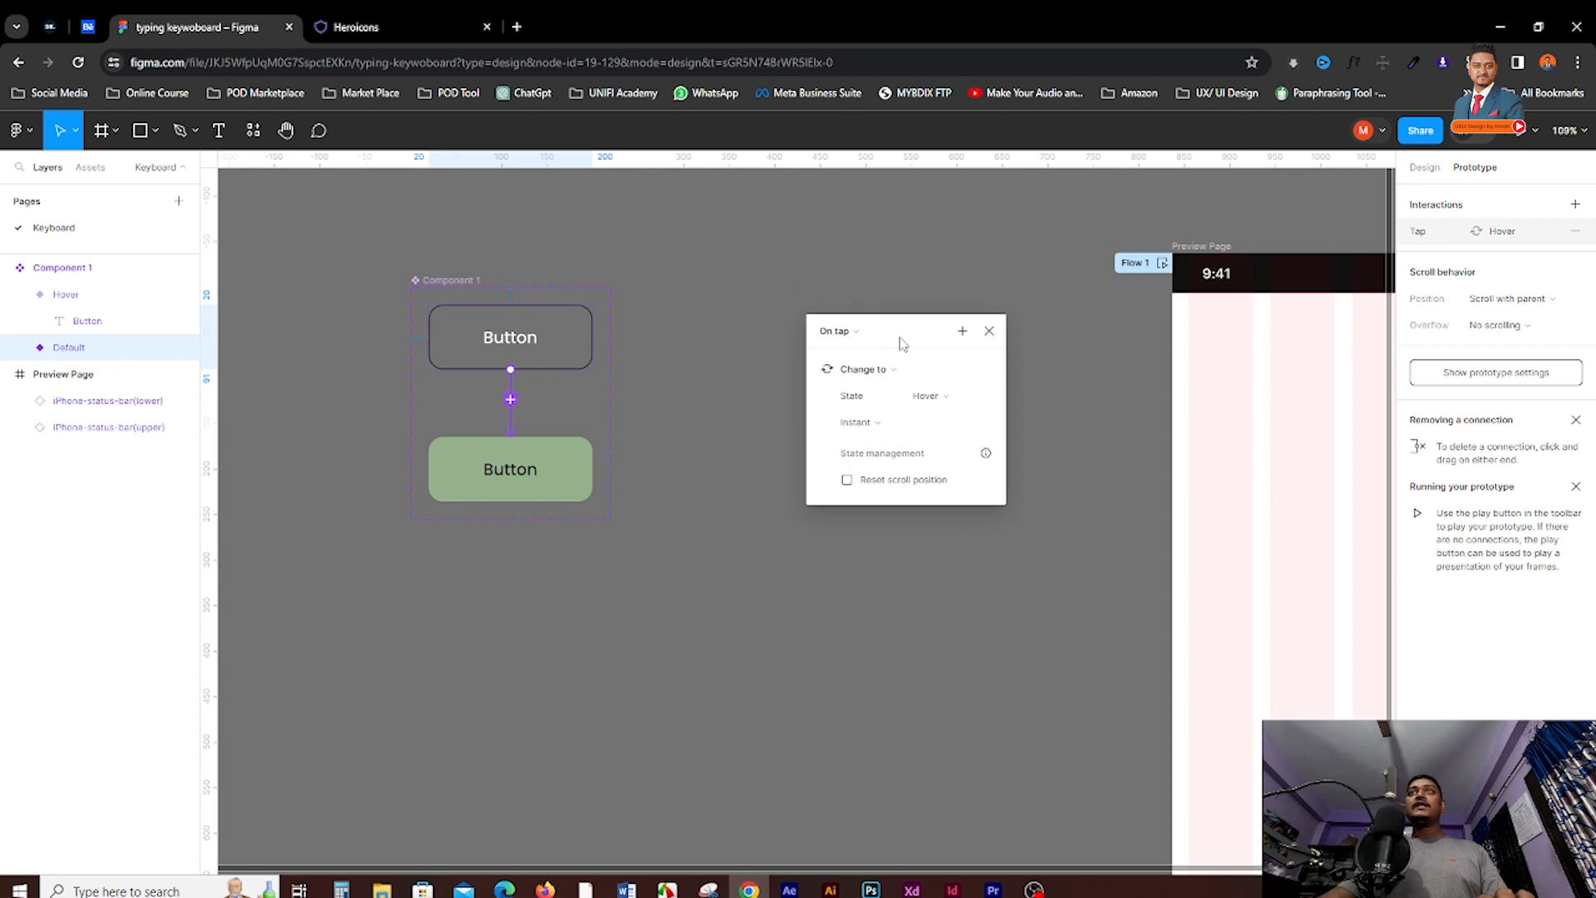
click(852, 333)
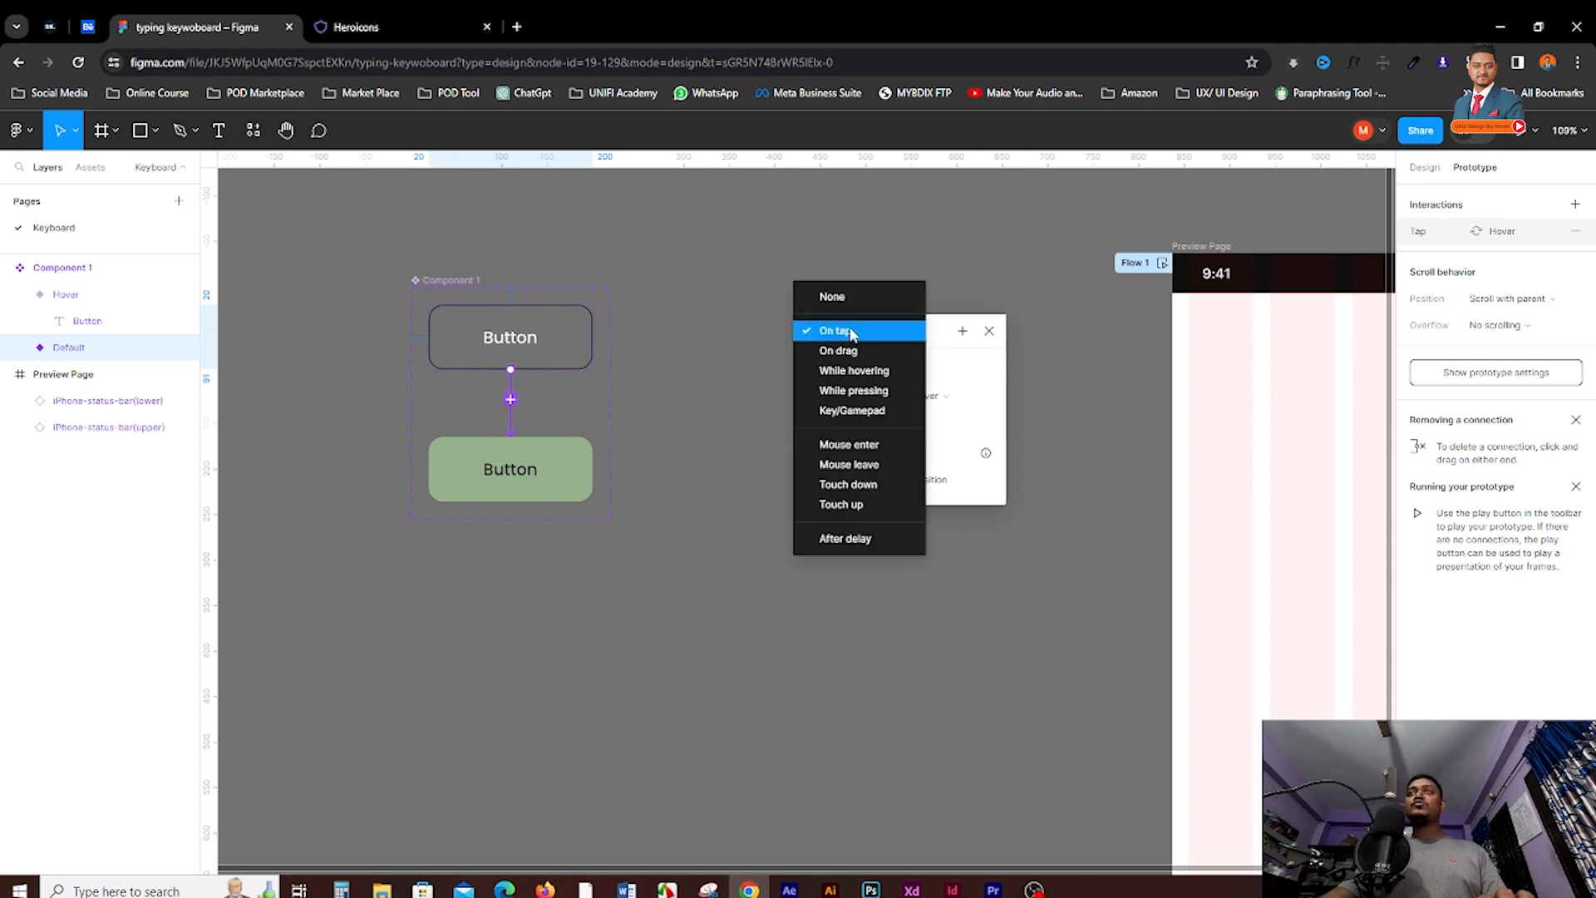
click(845, 373)
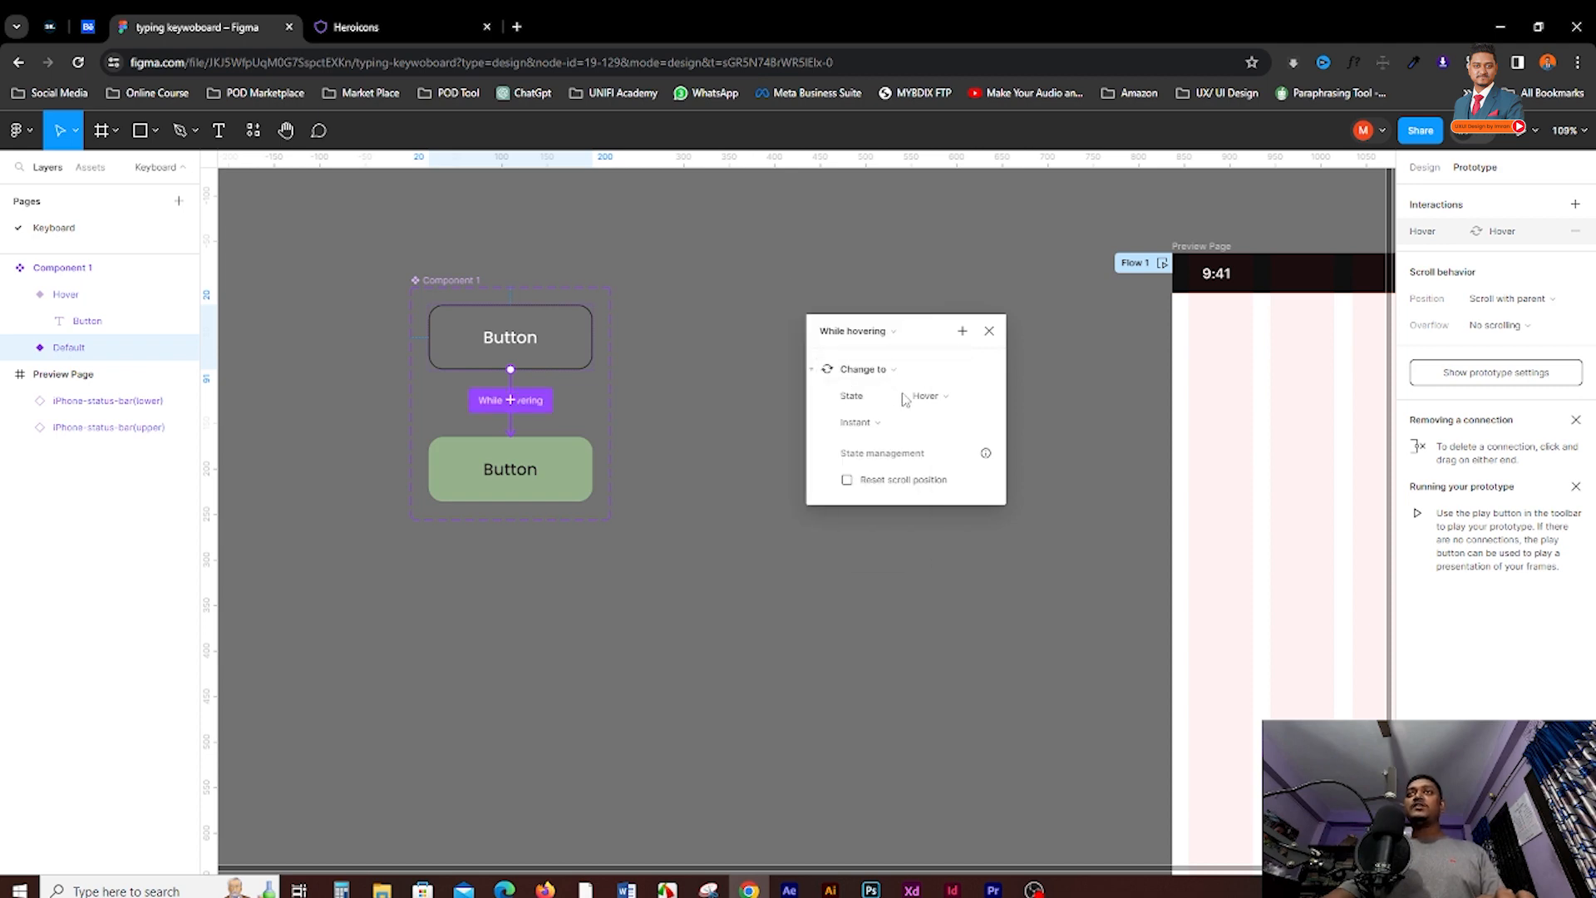
Set the hover interaction's animation to Smart animate with Ease out and a duration of 350 ms
click(865, 423)
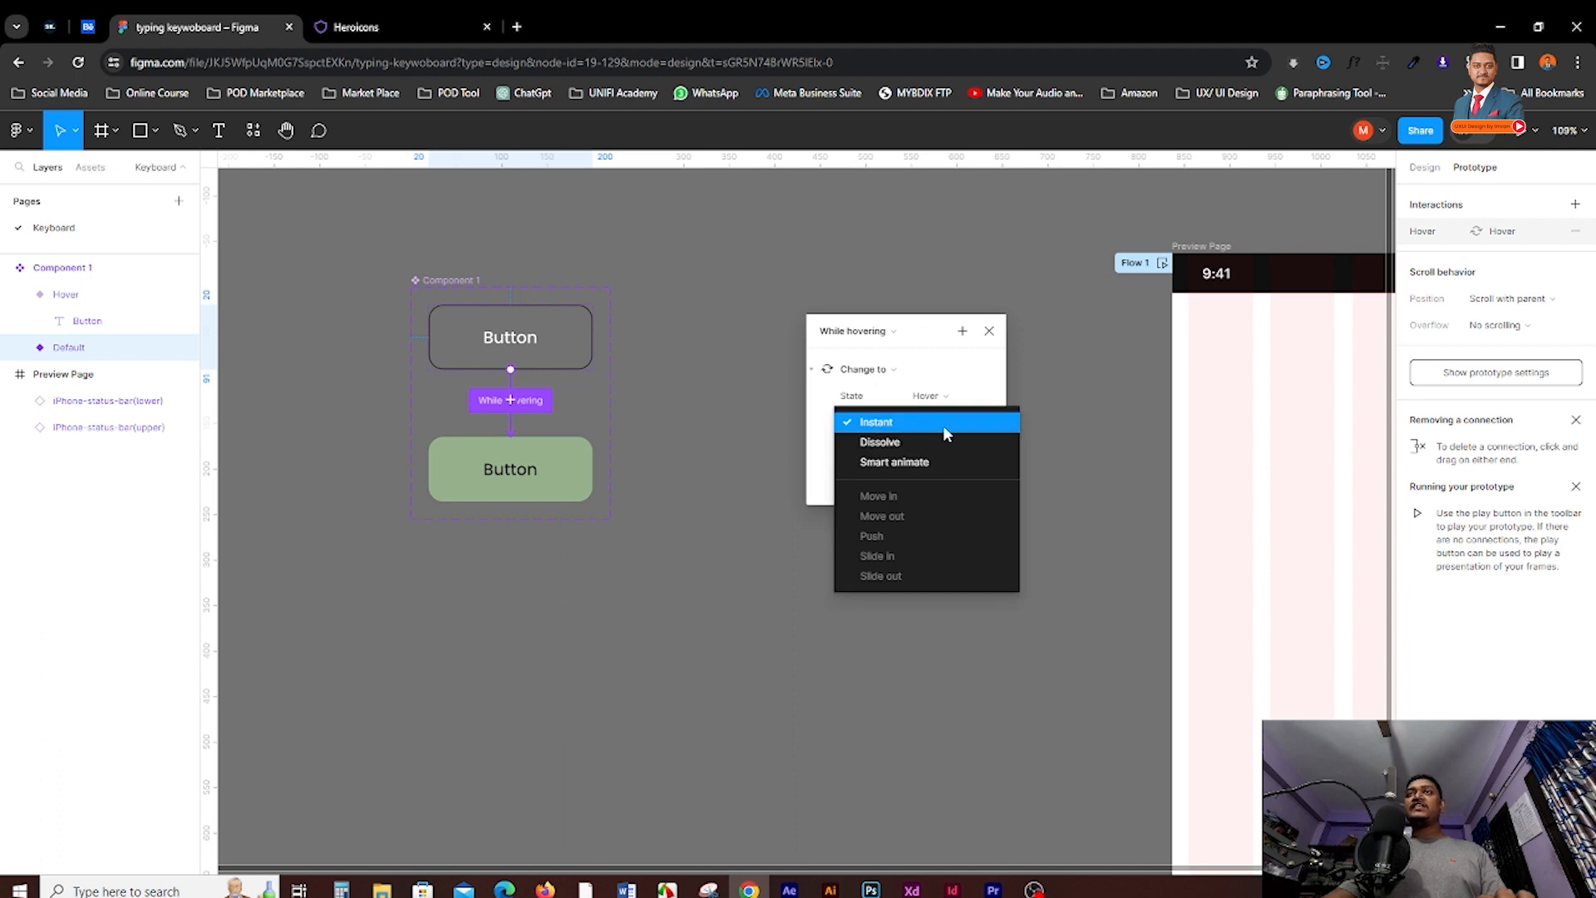
click(883, 465)
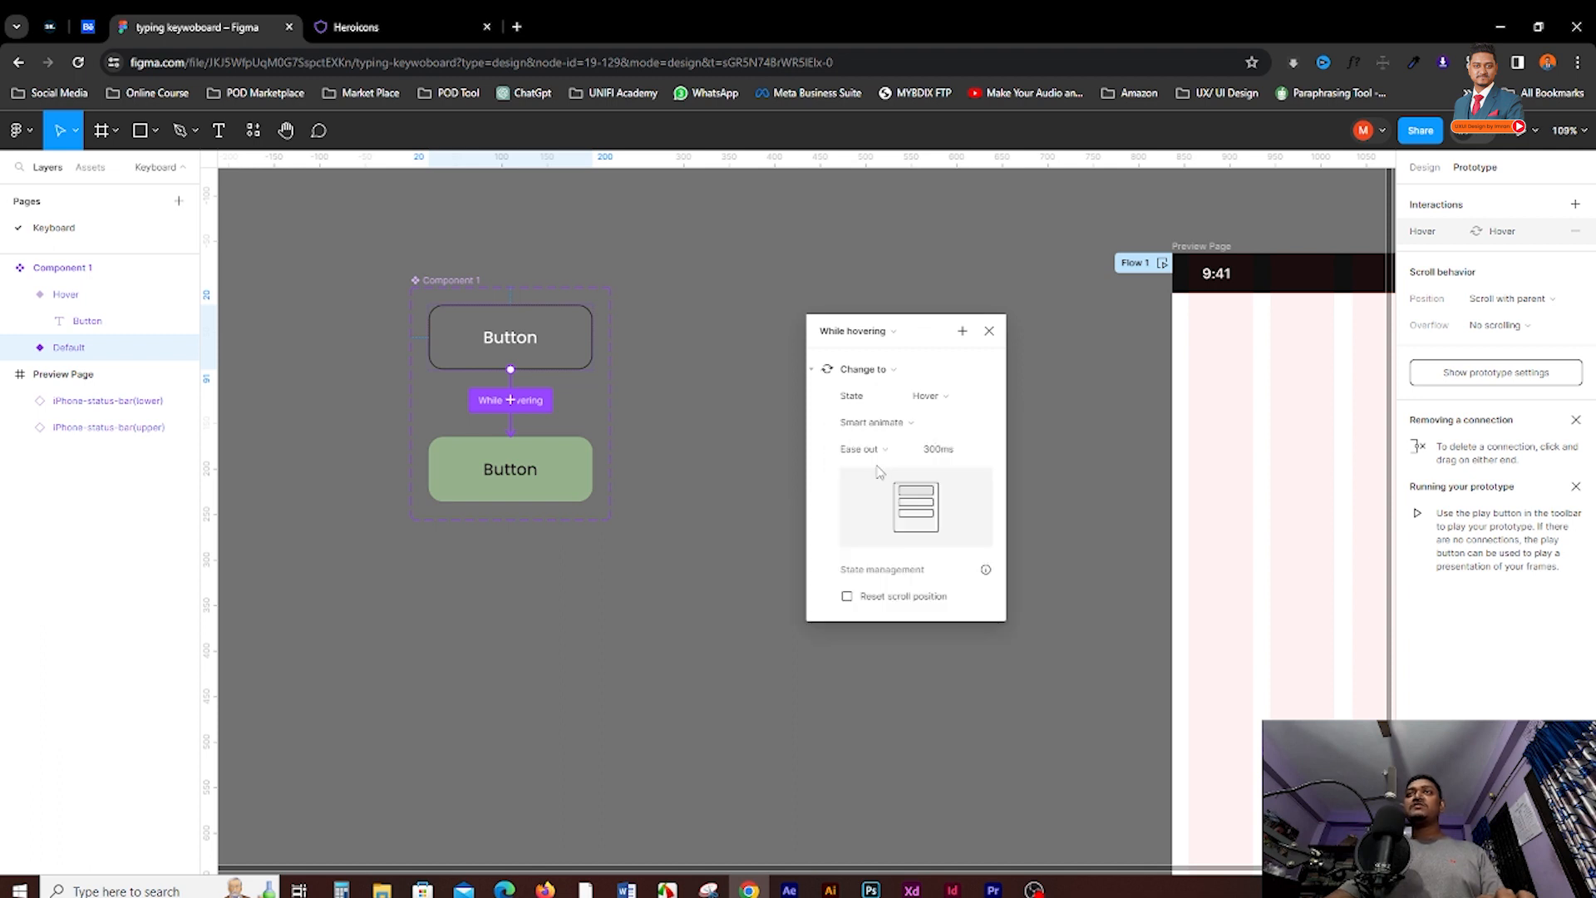
click(886, 459)
click(893, 456)
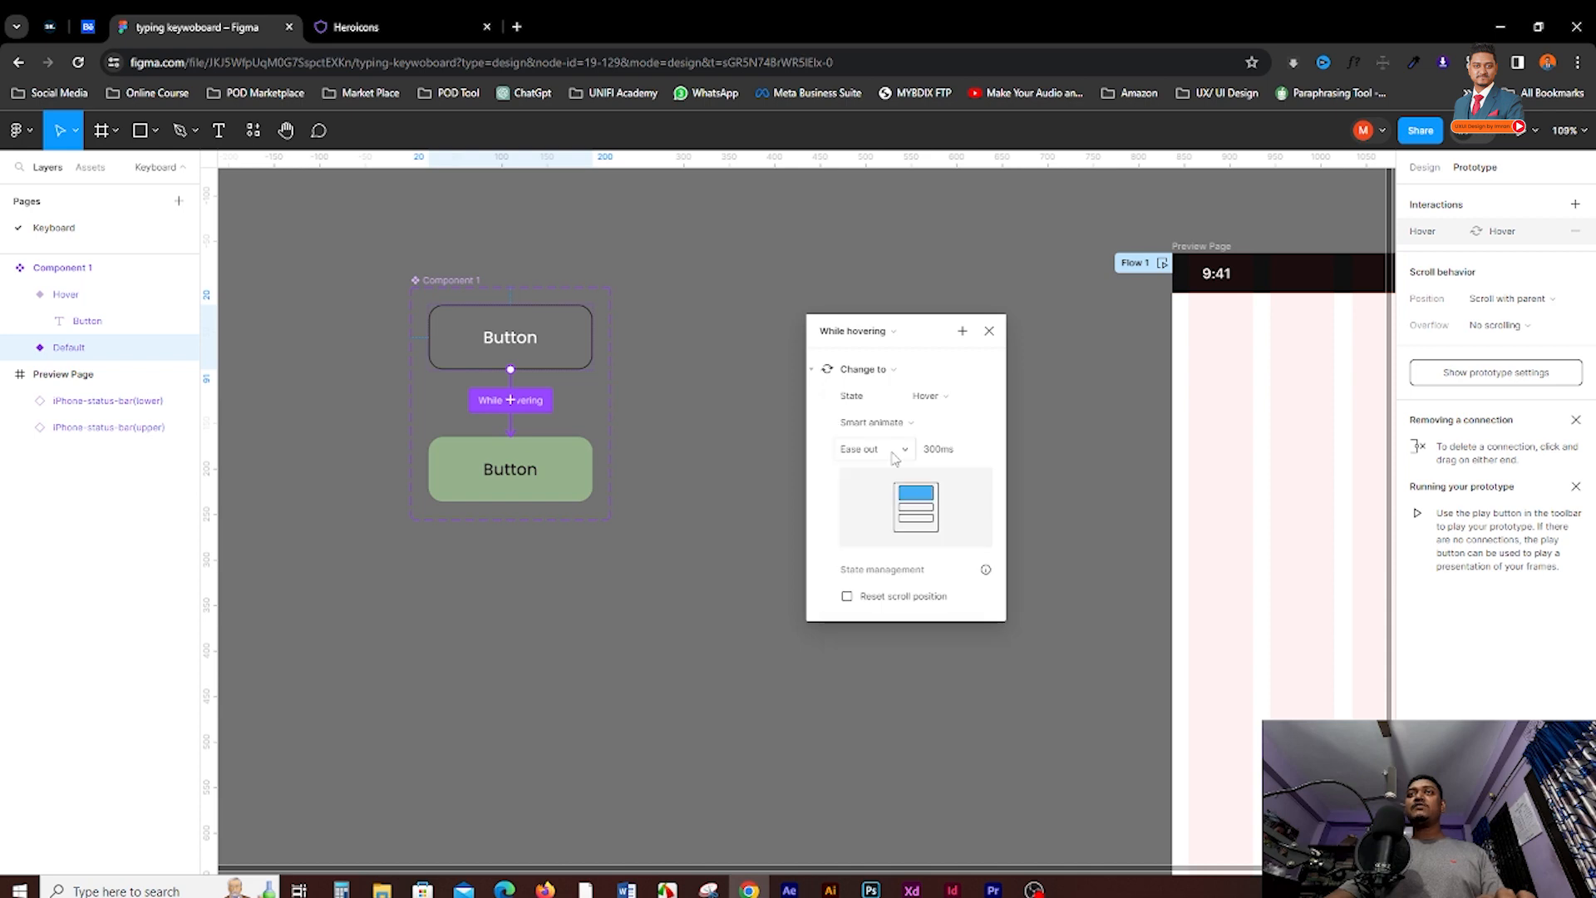
click(951, 453)
text(350)
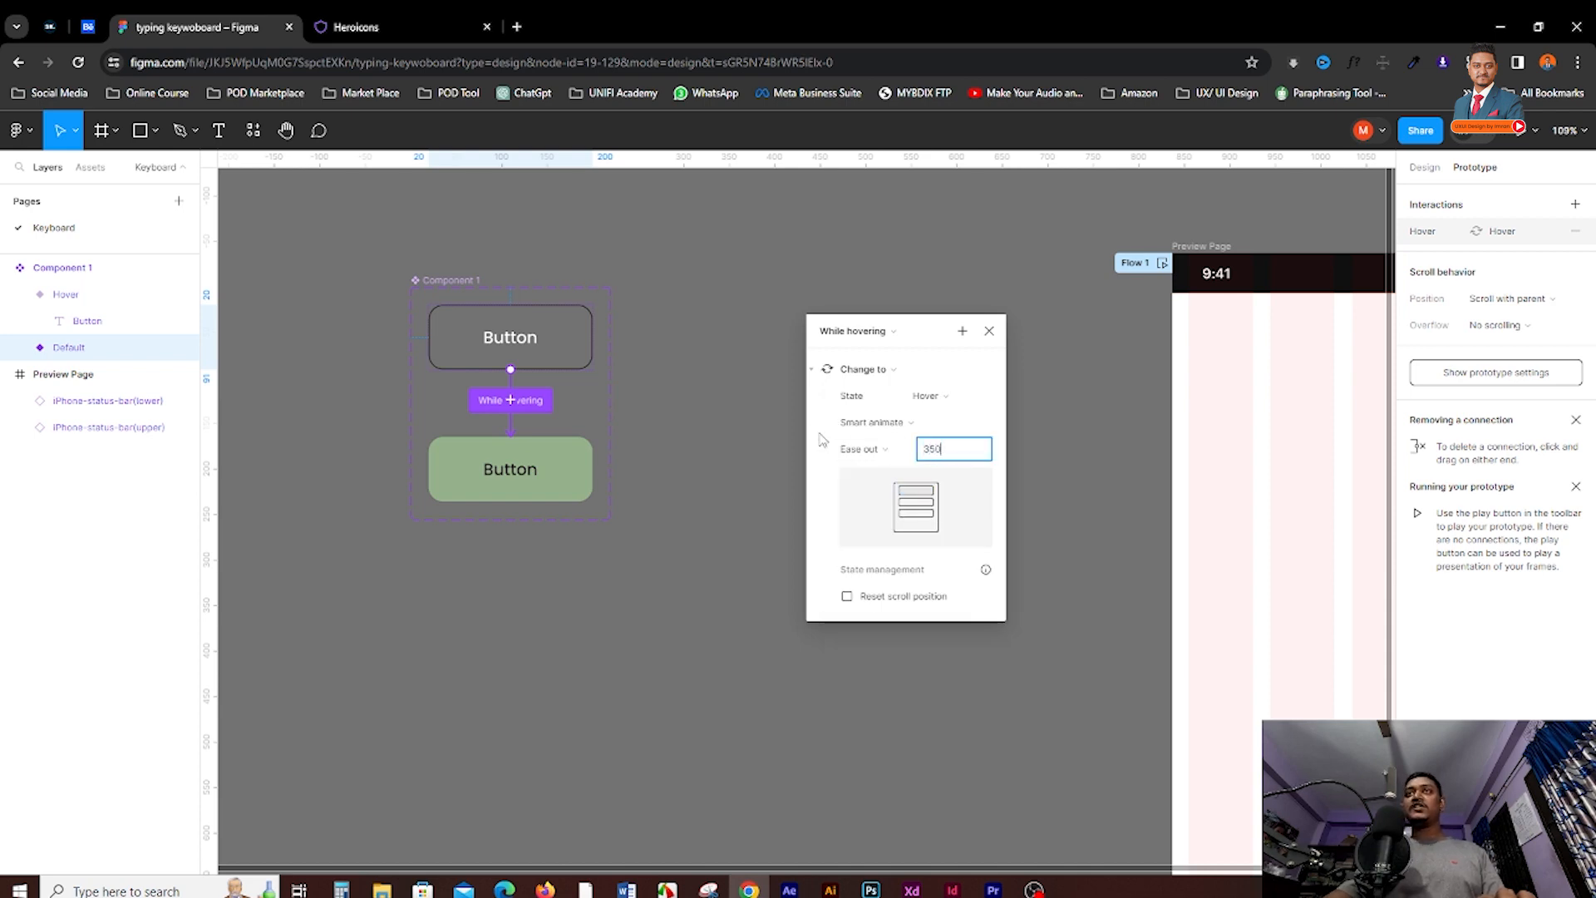
key(Return)
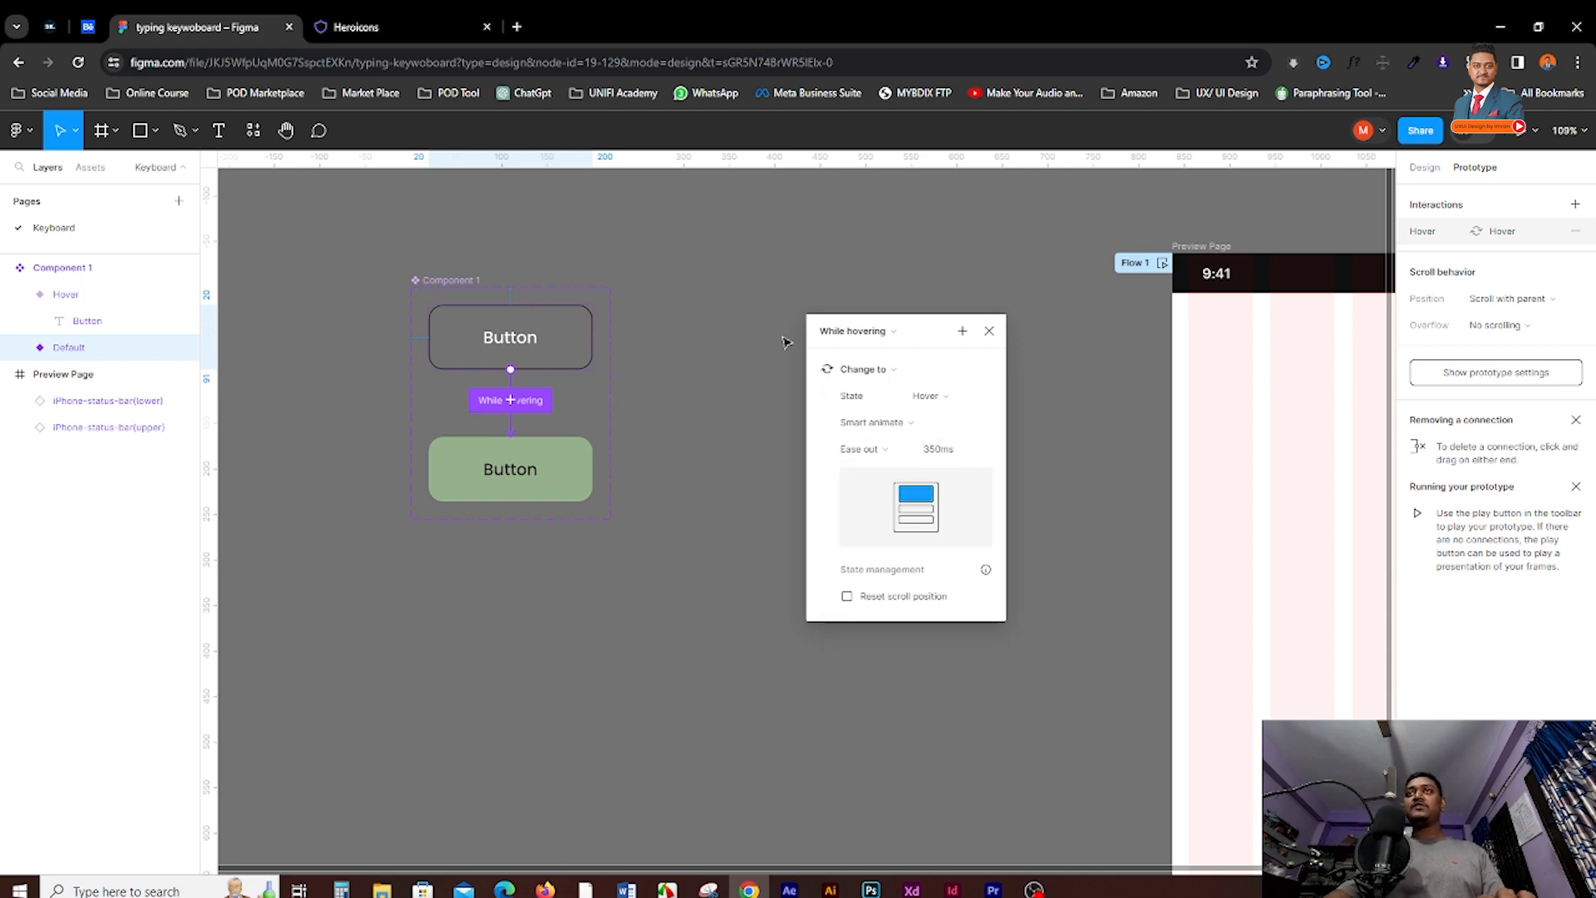
Add an On tap prototype connection from the green Hover variant back to the Default variant
click(549, 455)
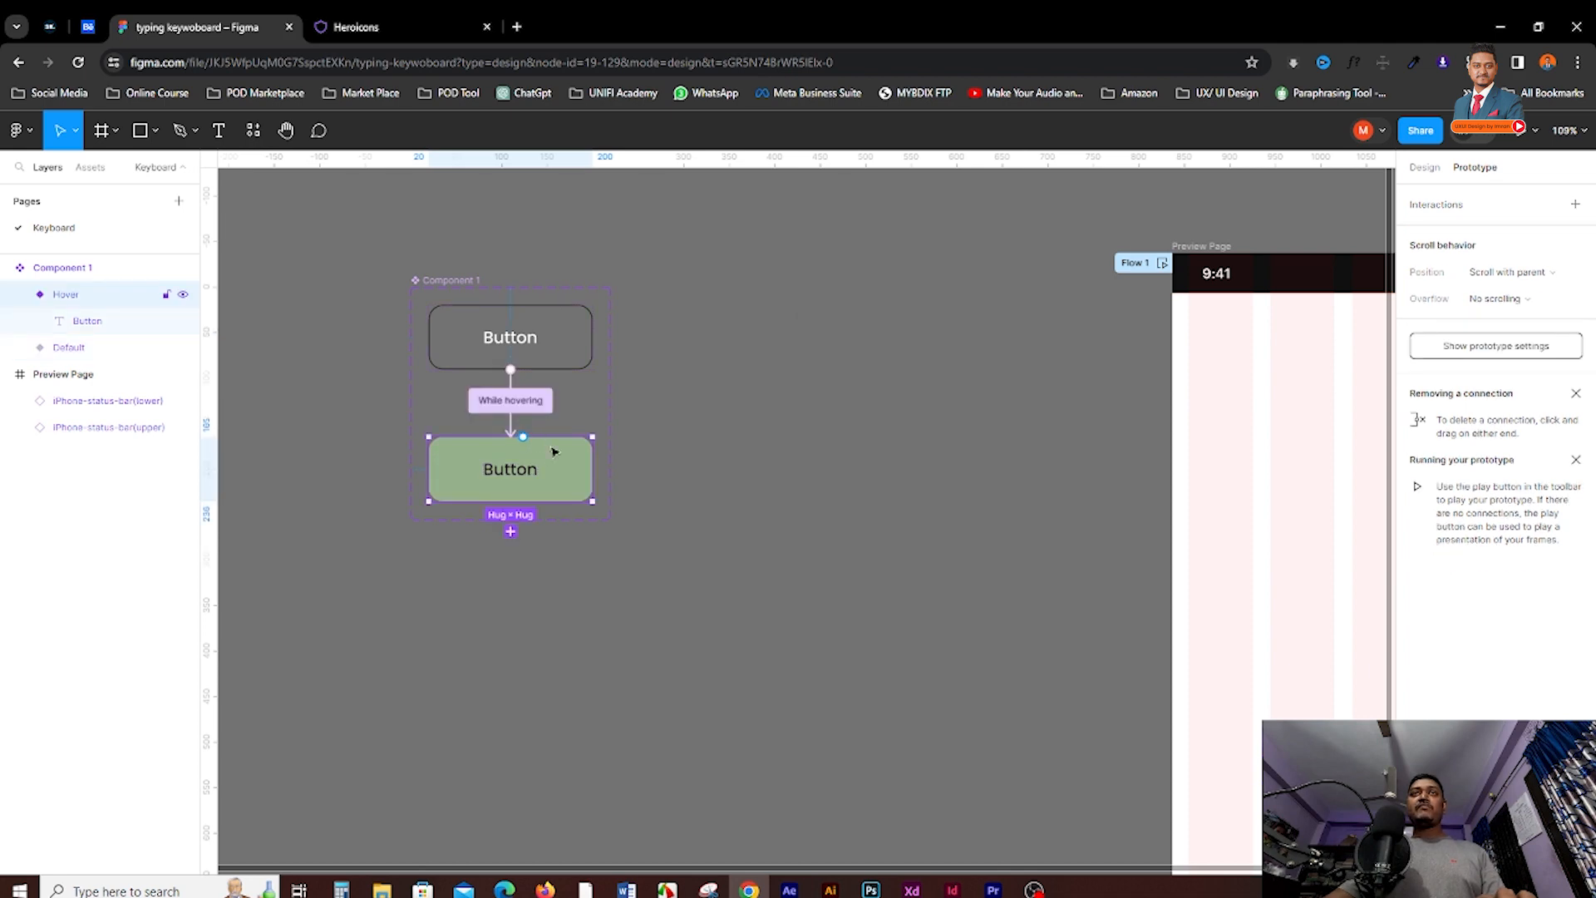
drag(531, 441, 557, 341)
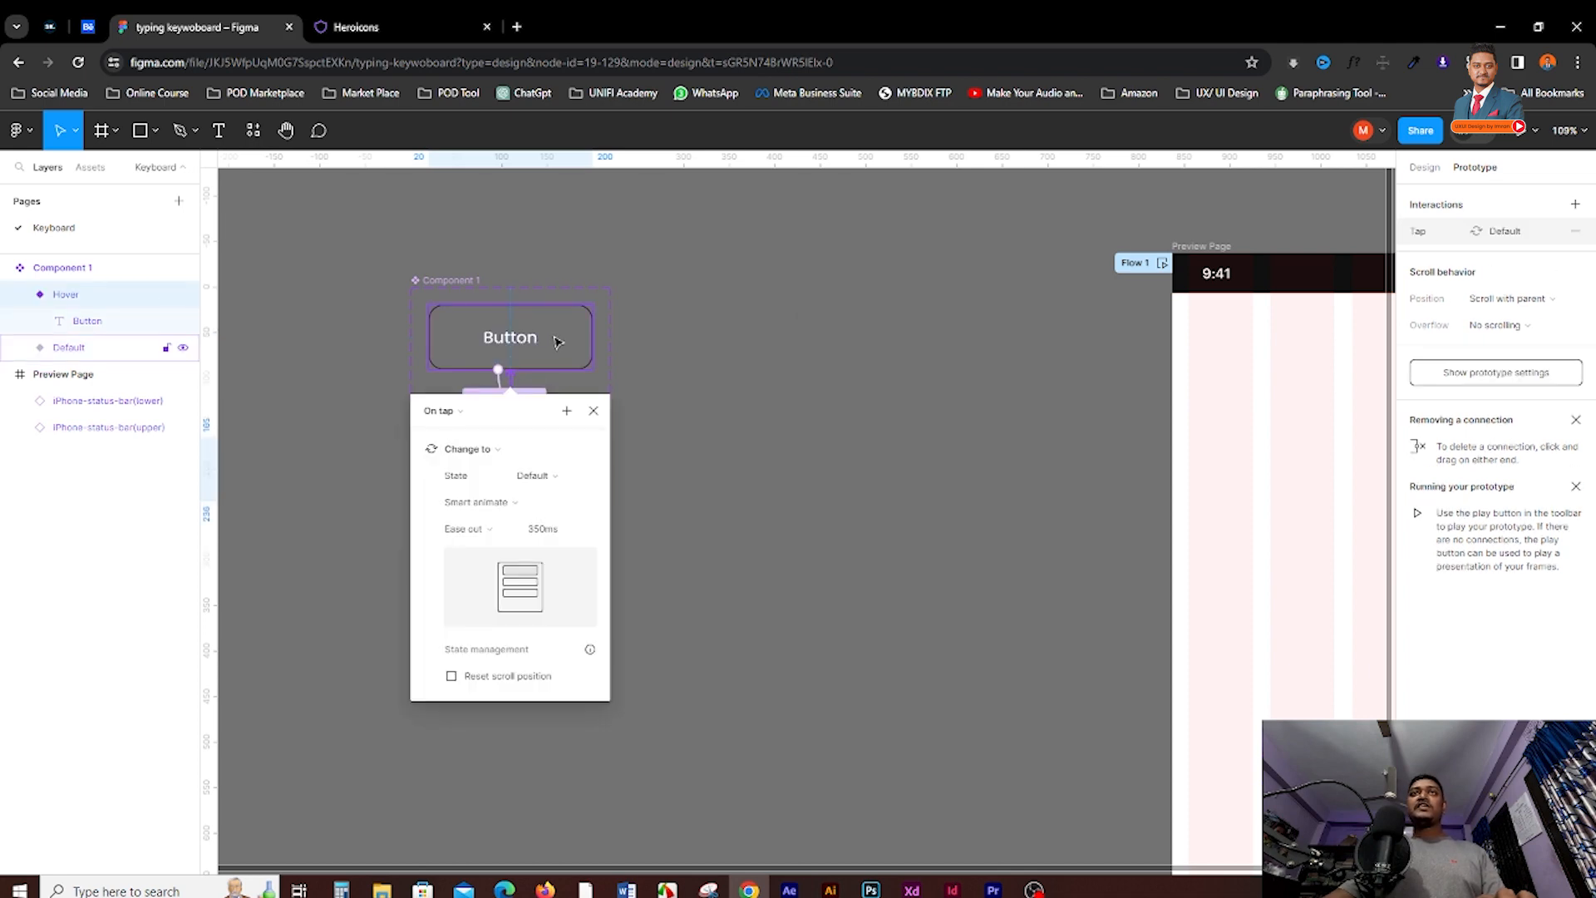
click(711, 325)
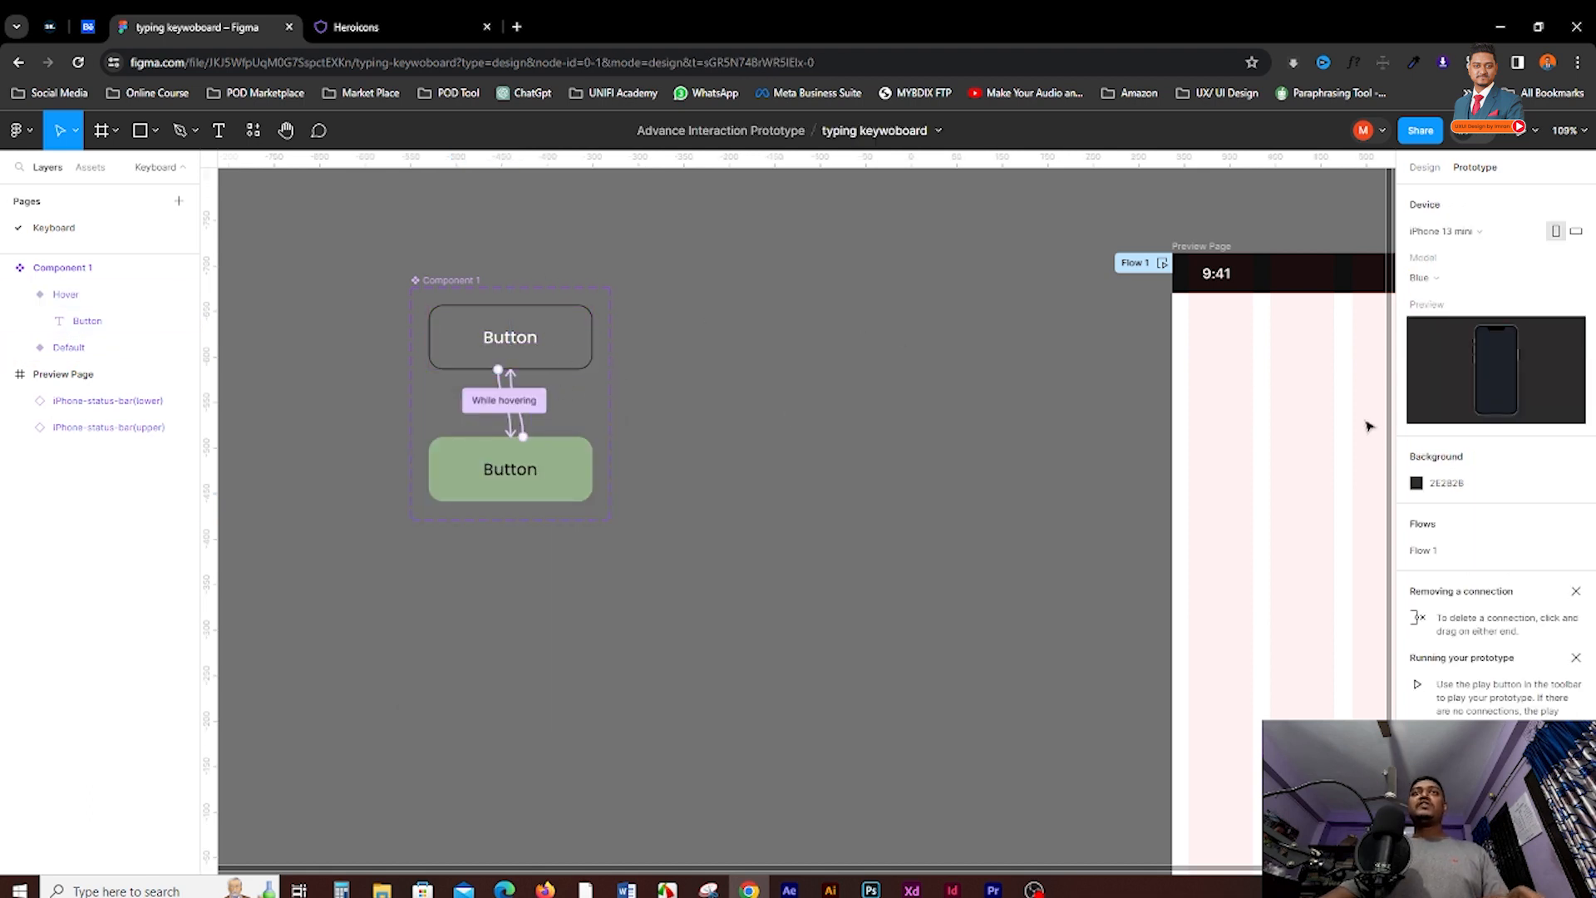
Rename the component set Component 1 as Button
scroll(1275, 438, down, 3)
scroll(969, 431, left, 1)
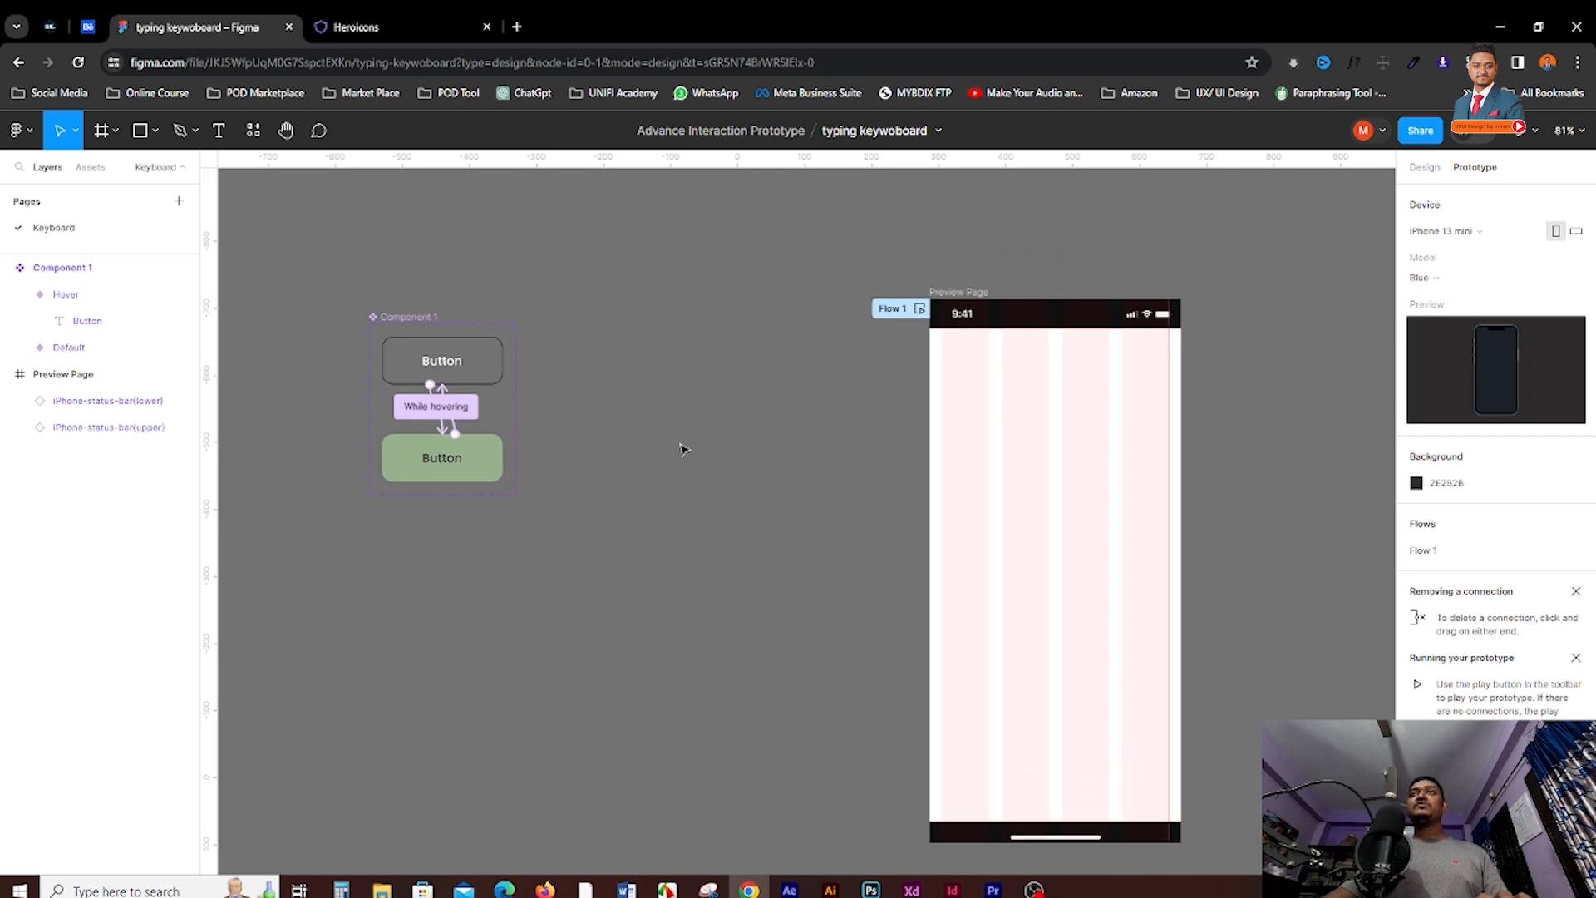
click(422, 320)
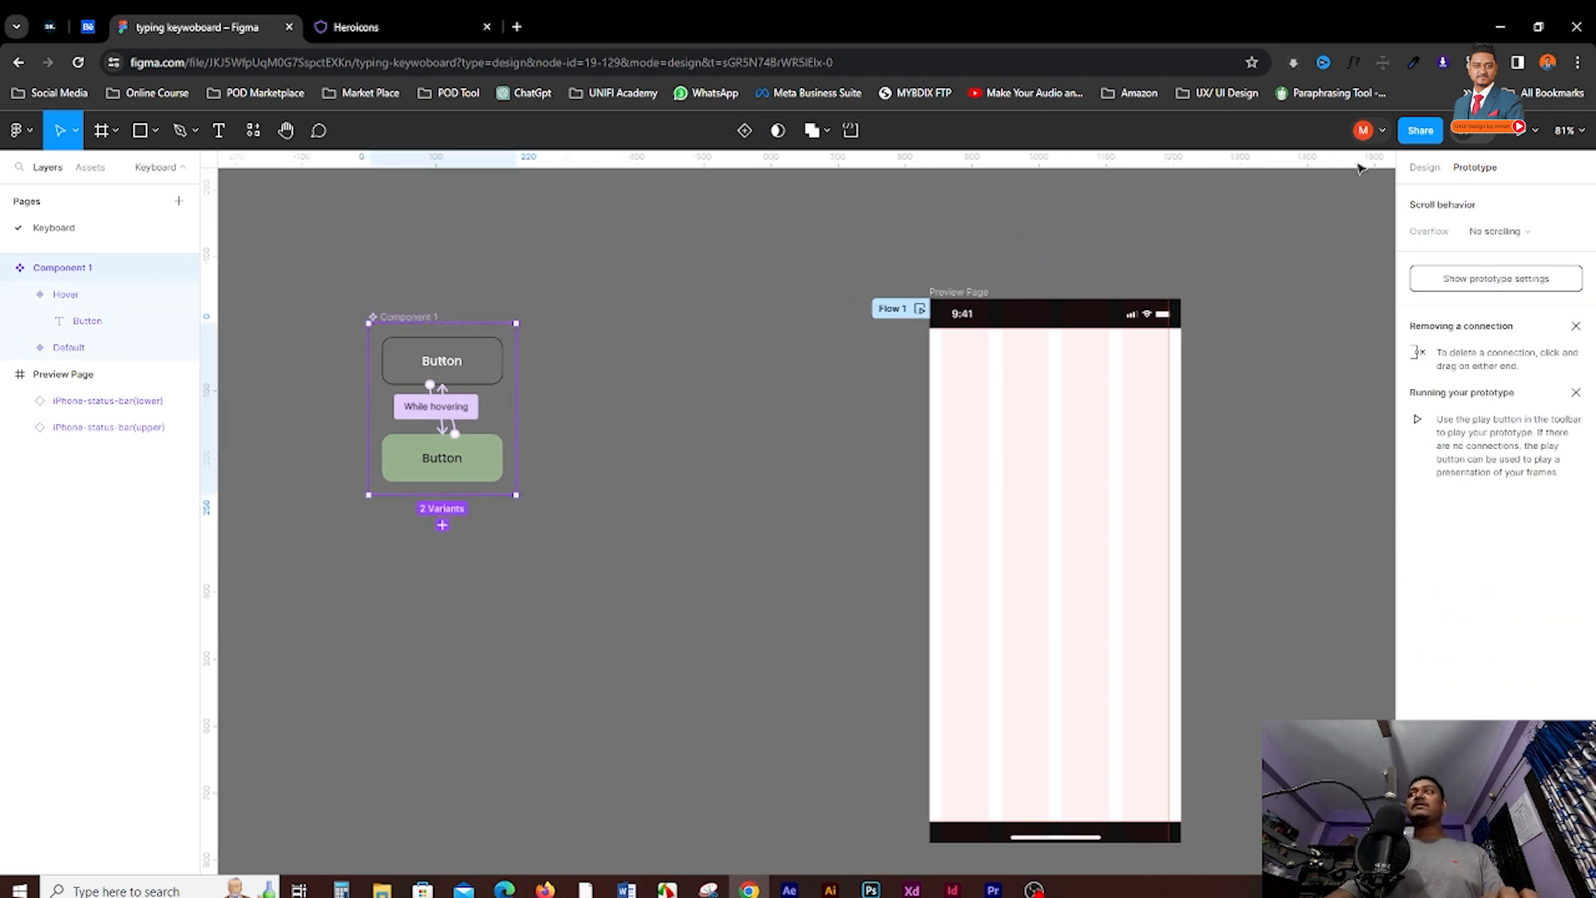
click(1424, 167)
click(698, 299)
click(407, 316)
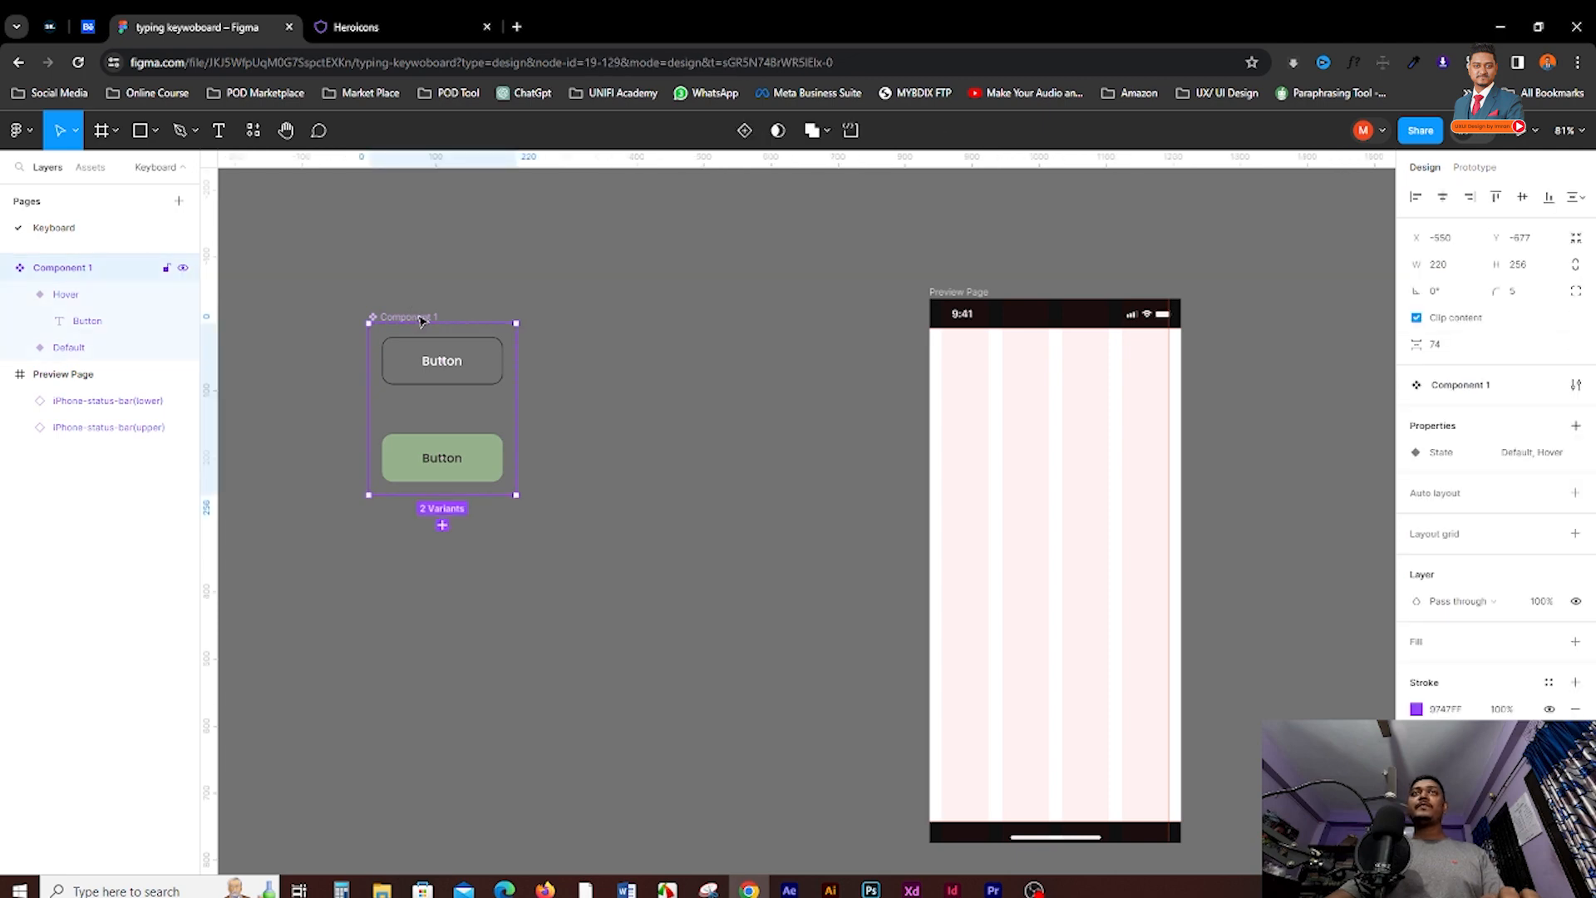
click(1486, 387)
text(Button)
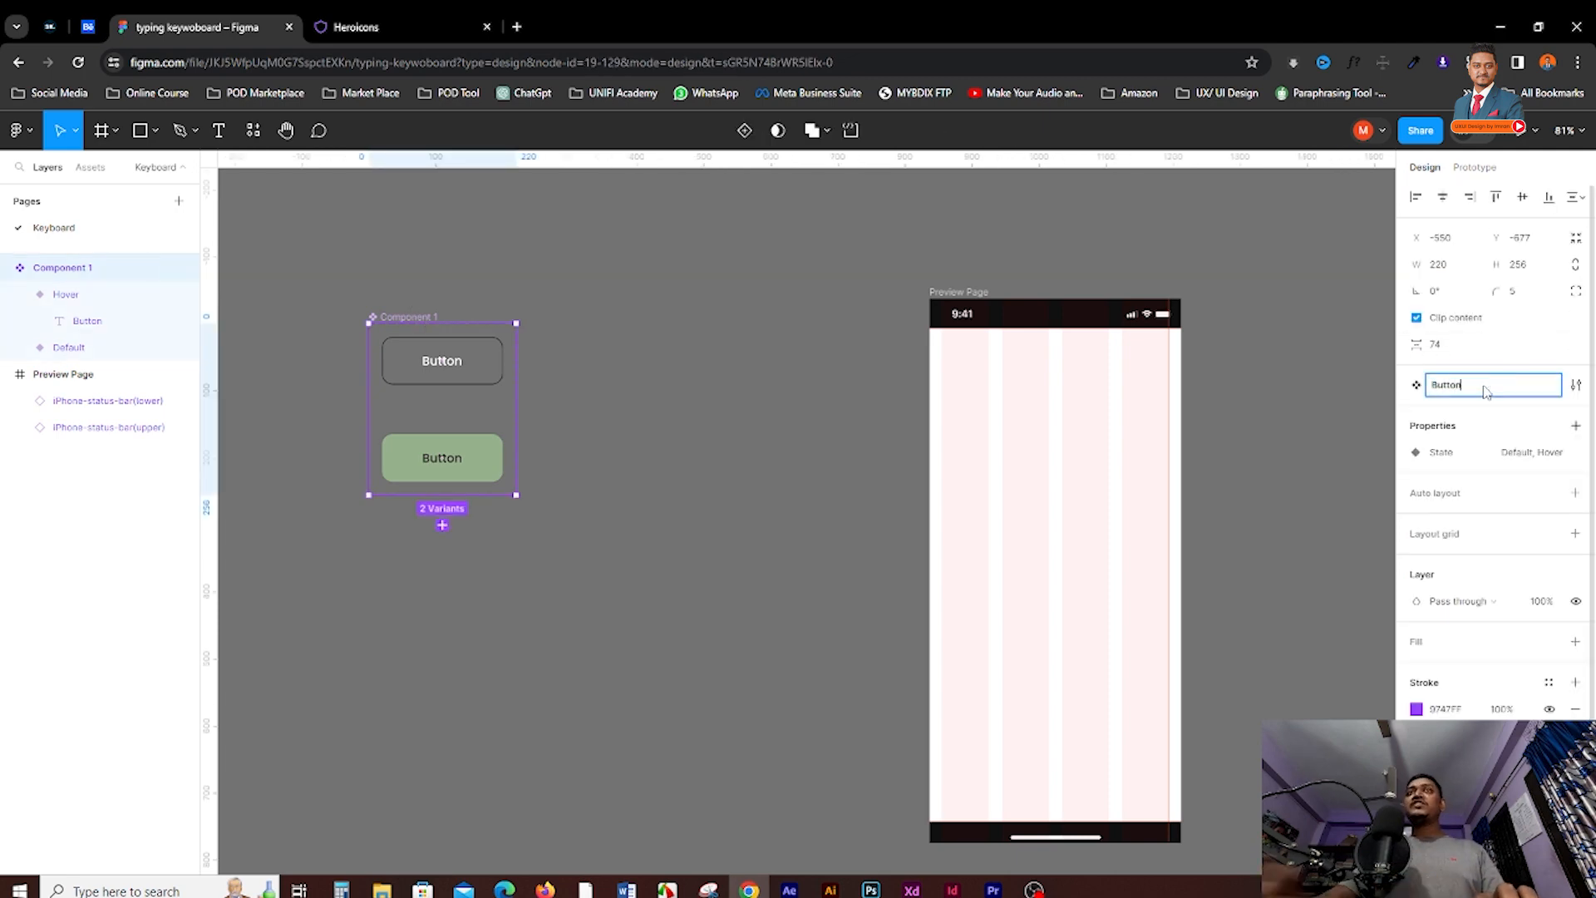
click(544, 391)
Place an instance of the local Button component in the upper part of the Preview Page frame and shift it slightly up and left
scroll(545, 390, down, 1)
click(90, 167)
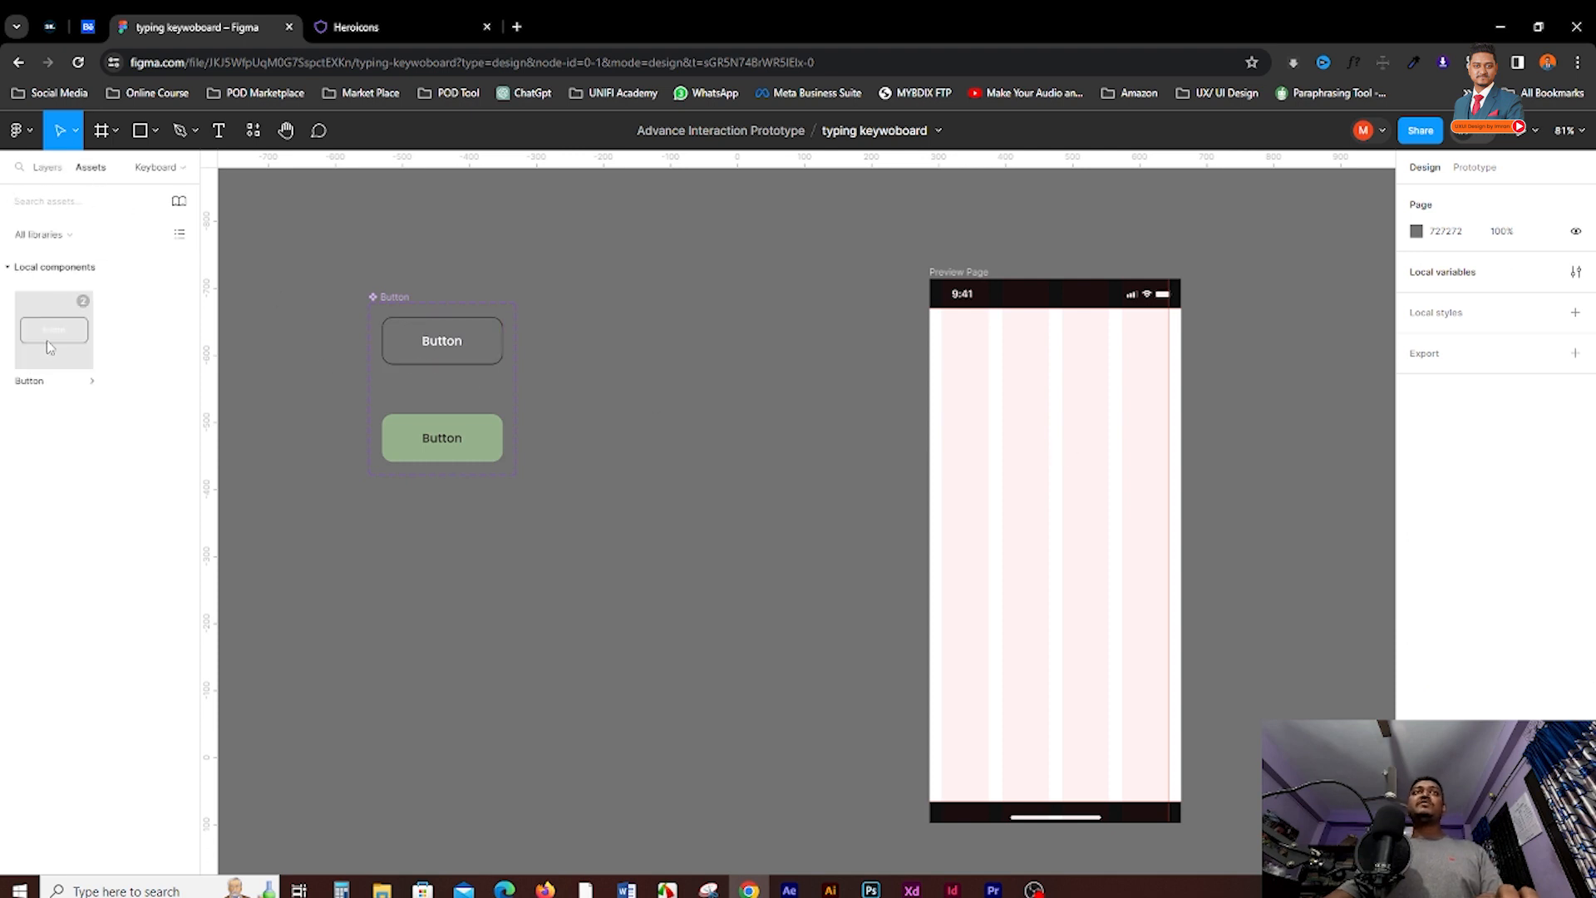
mouse_move(86, 312)
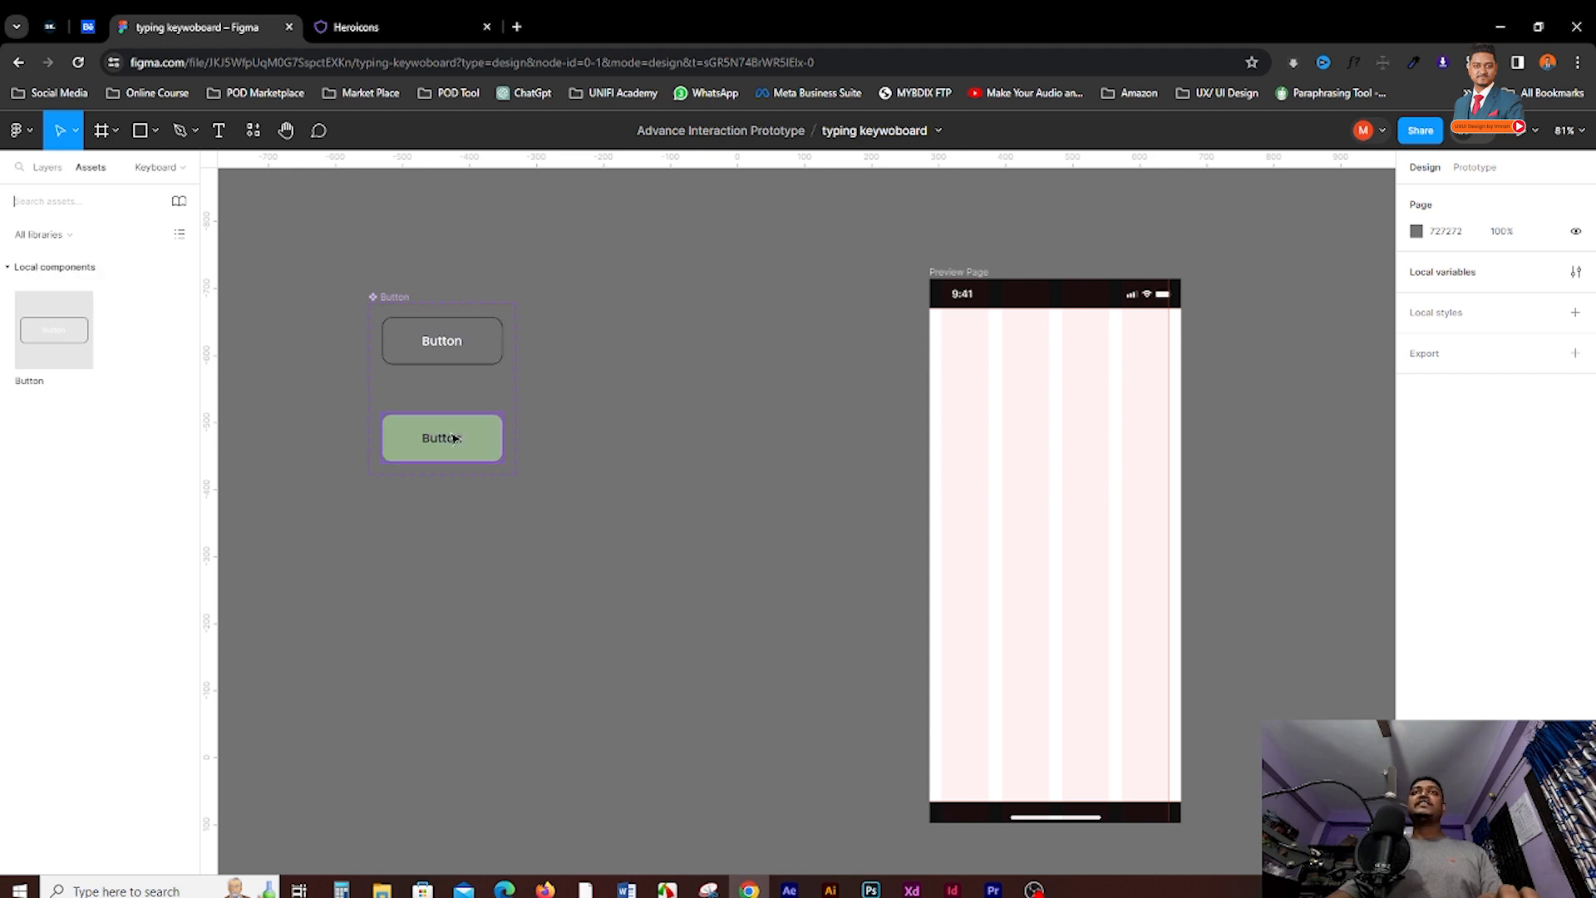
drag(89, 310, 1067, 460)
click(1090, 513)
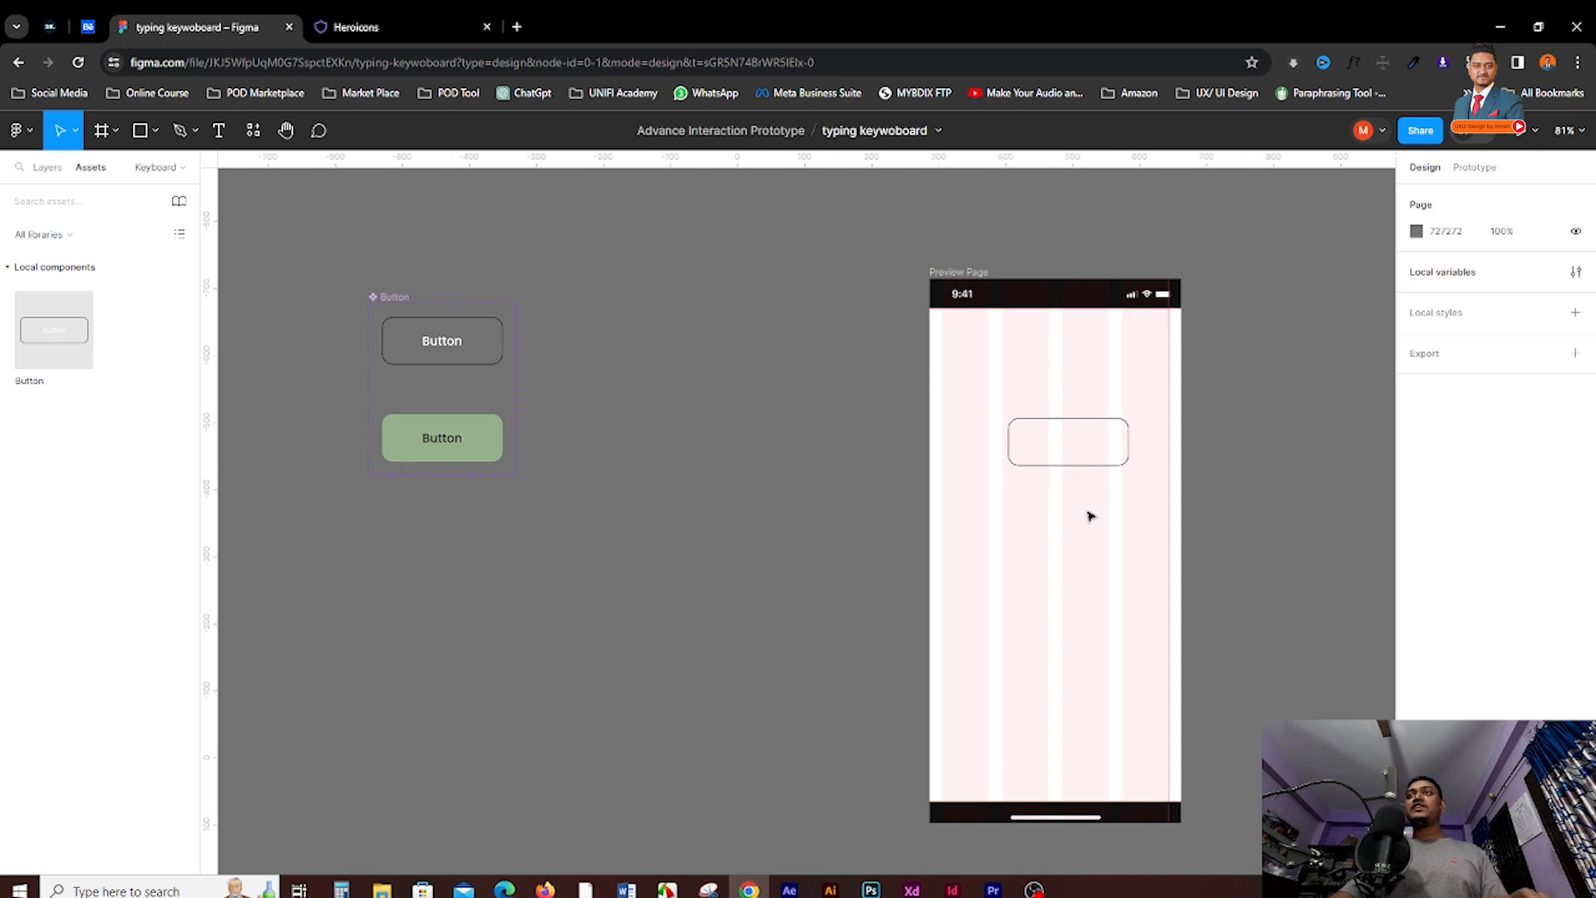
drag(1090, 513, 916, 470)
drag(909, 410, 881, 394)
click(1135, 386)
Change the Preview Page frame's white fill to a medium grey
scroll(801, 413, up, 5)
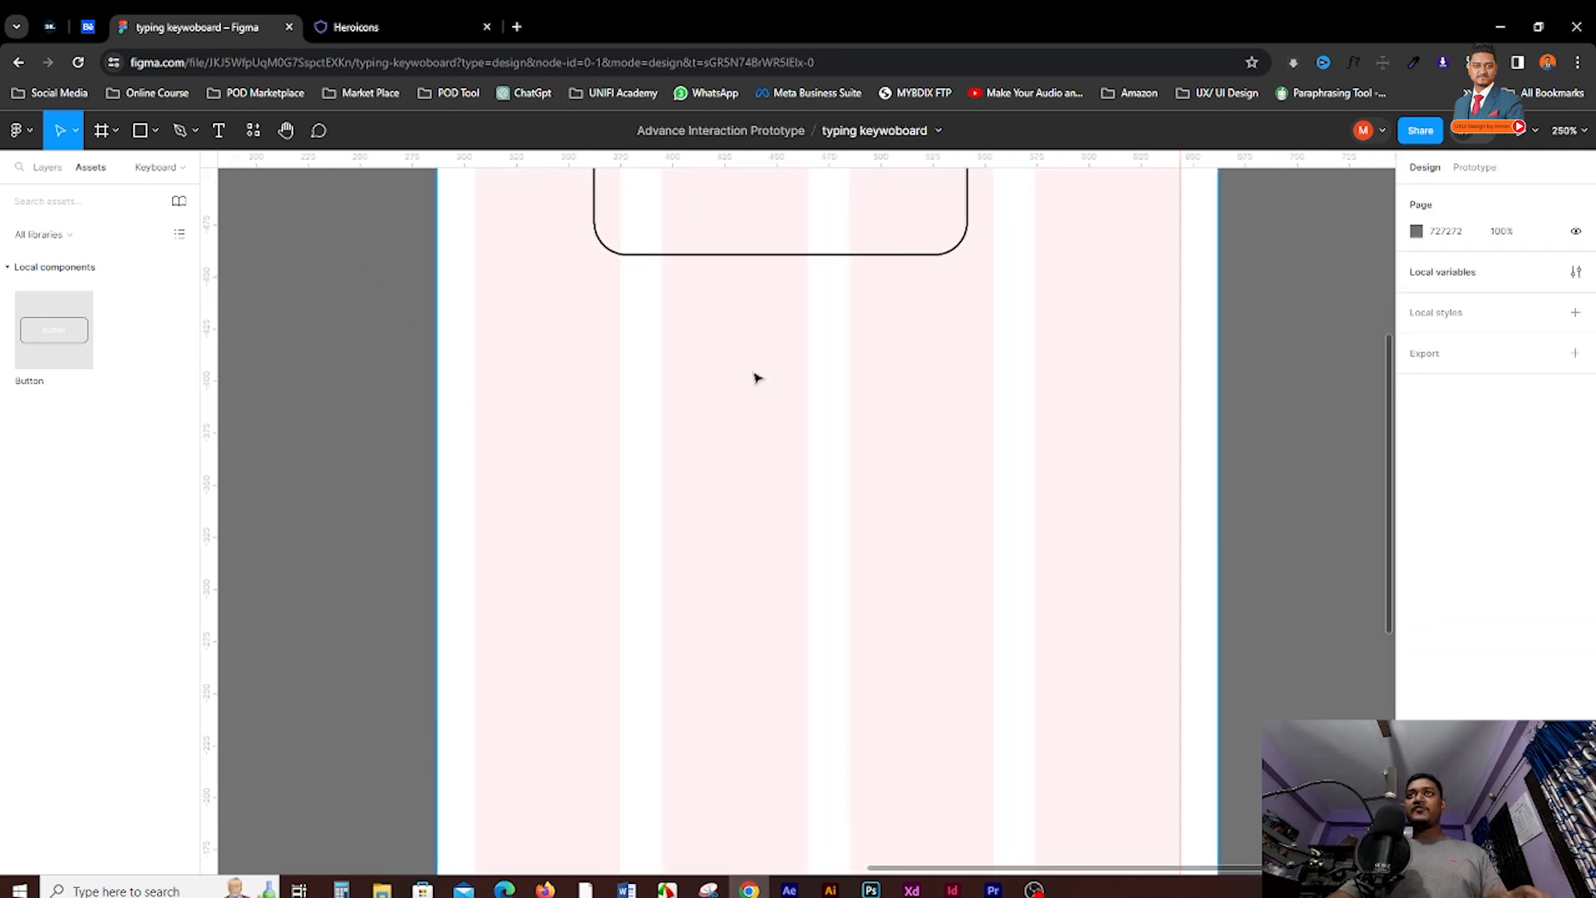
scroll(785, 396, down, 2)
scroll(785, 396, down, 4)
drag(546, 324, 586, 388)
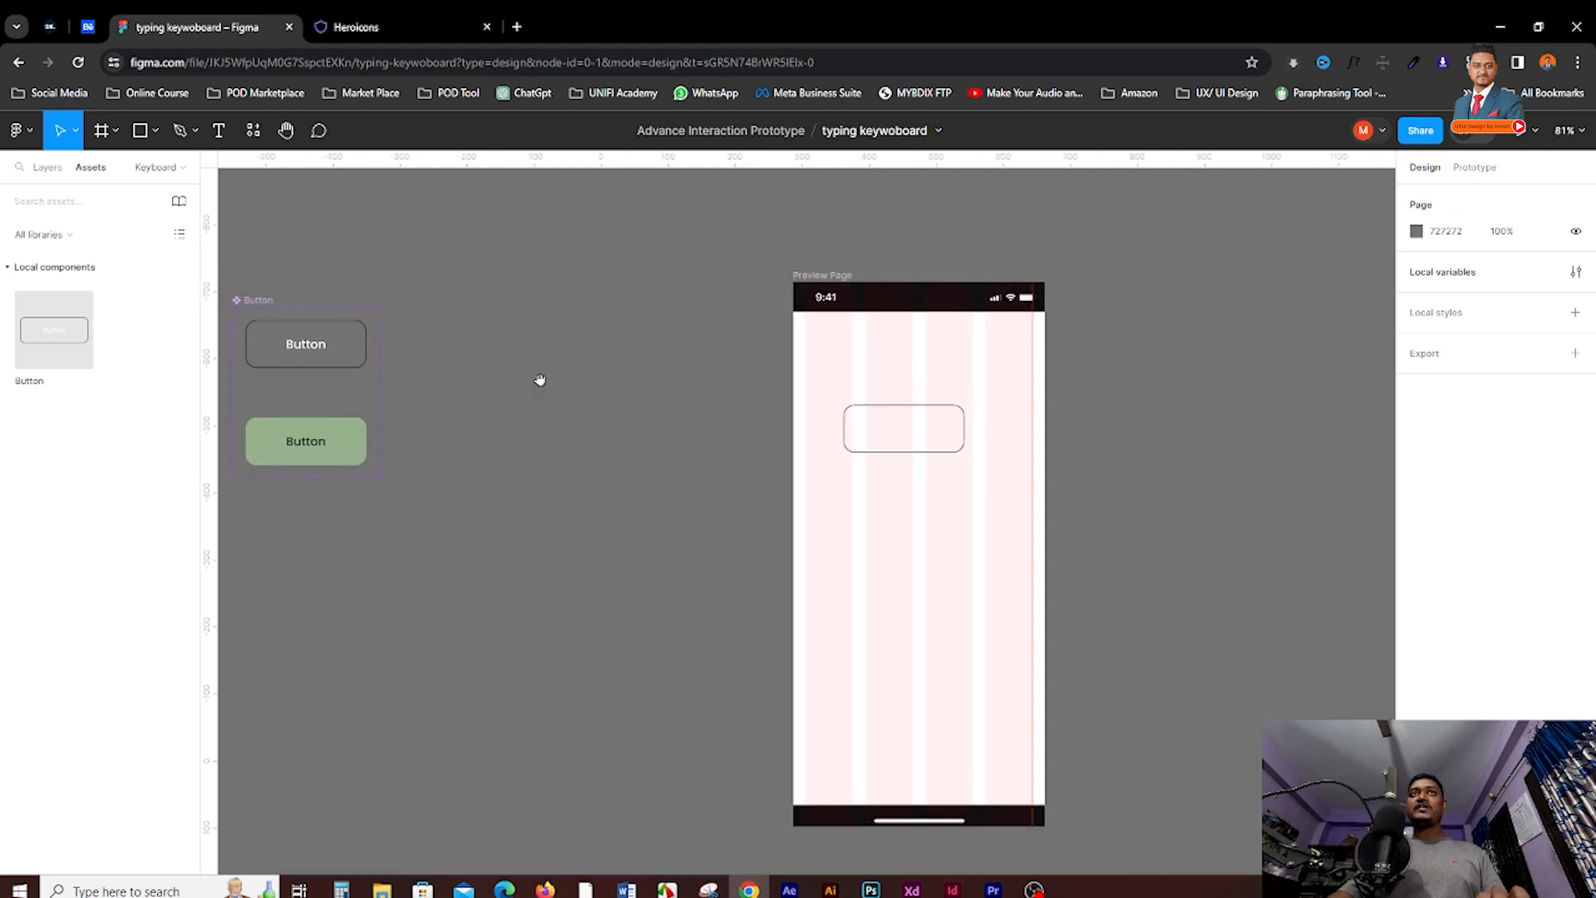
click(798, 300)
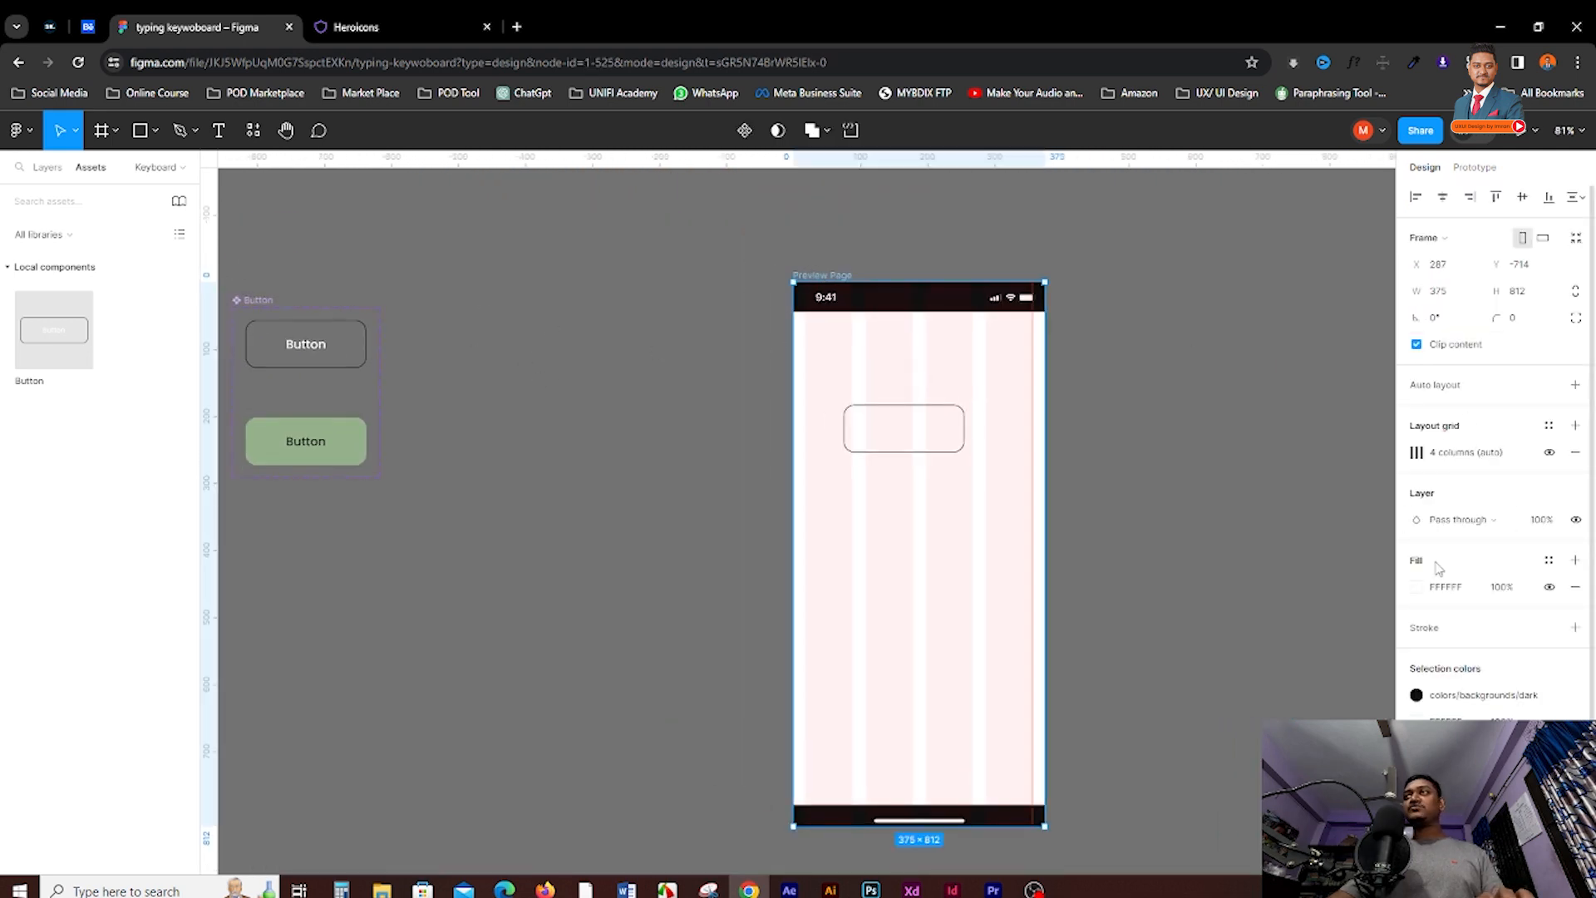
click(1423, 588)
drag(1214, 505, 1215, 542)
click(1158, 314)
Run the Flow 1 preview, place its window beside the Preview Page frame and test the button's hover state
drag(1058, 242, 741, 203)
drag(650, 241, 846, 251)
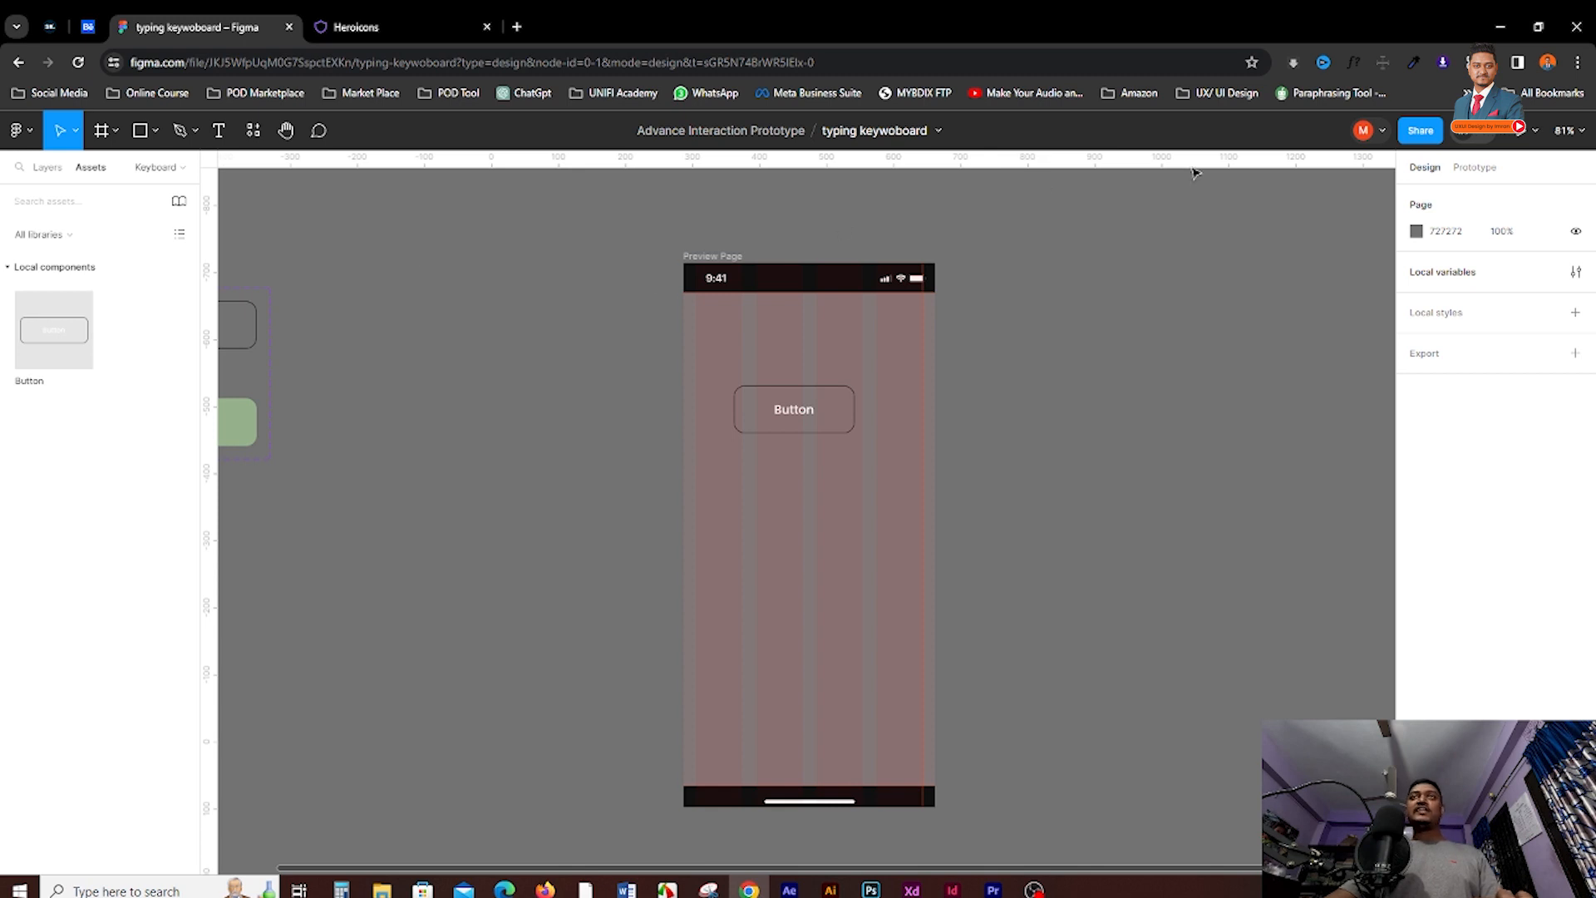
click(1475, 167)
click(673, 275)
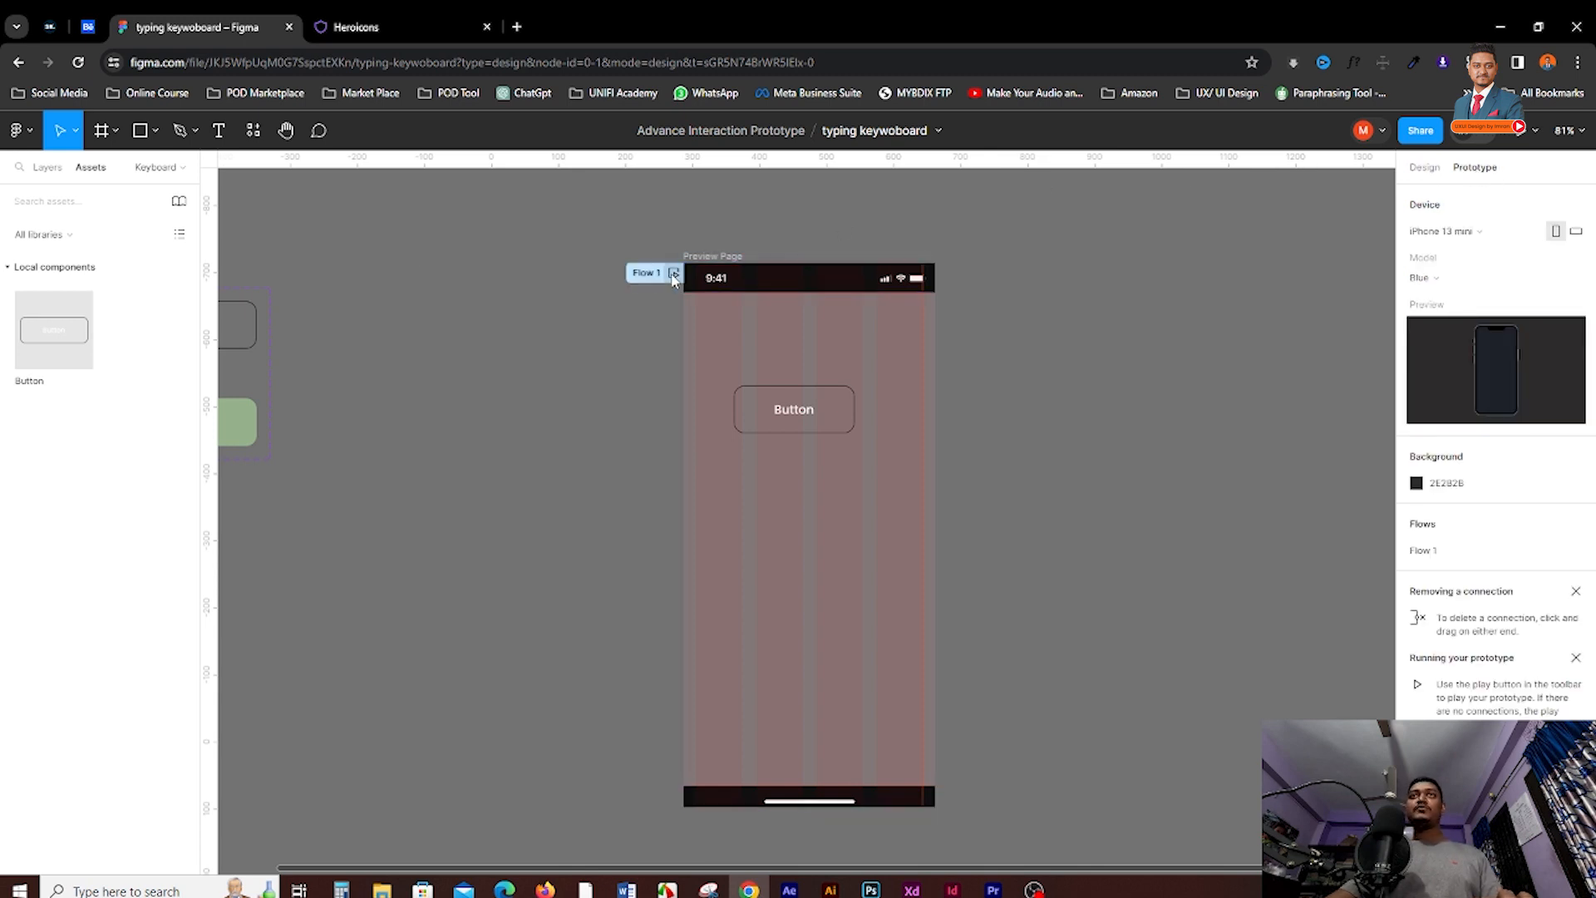
drag(324, 189, 965, 205)
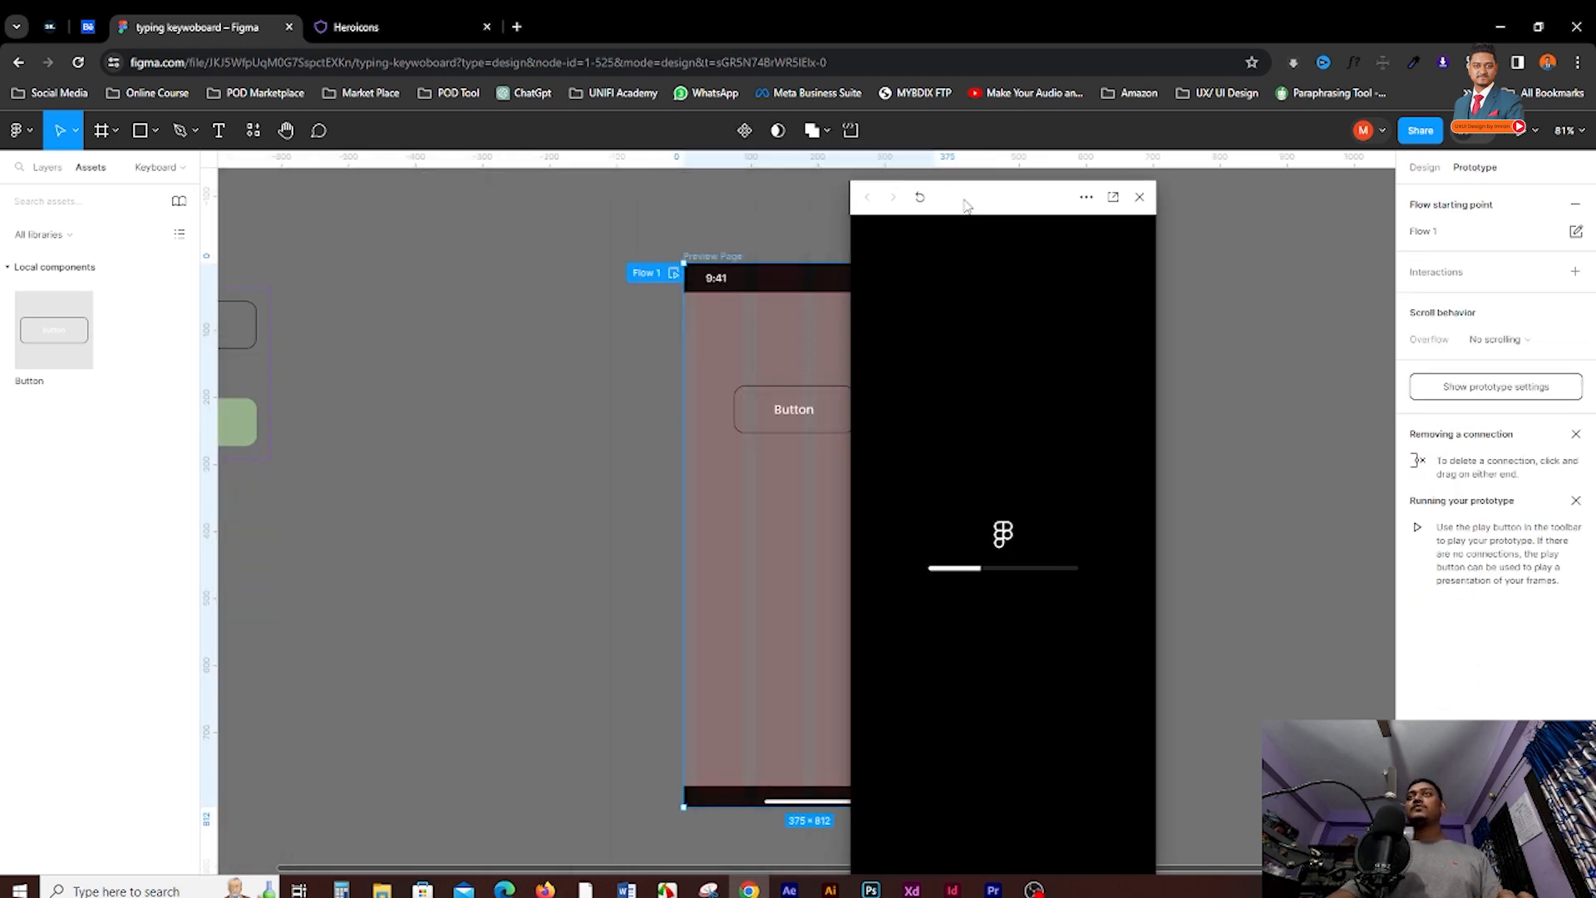
drag(1014, 302, 1143, 324)
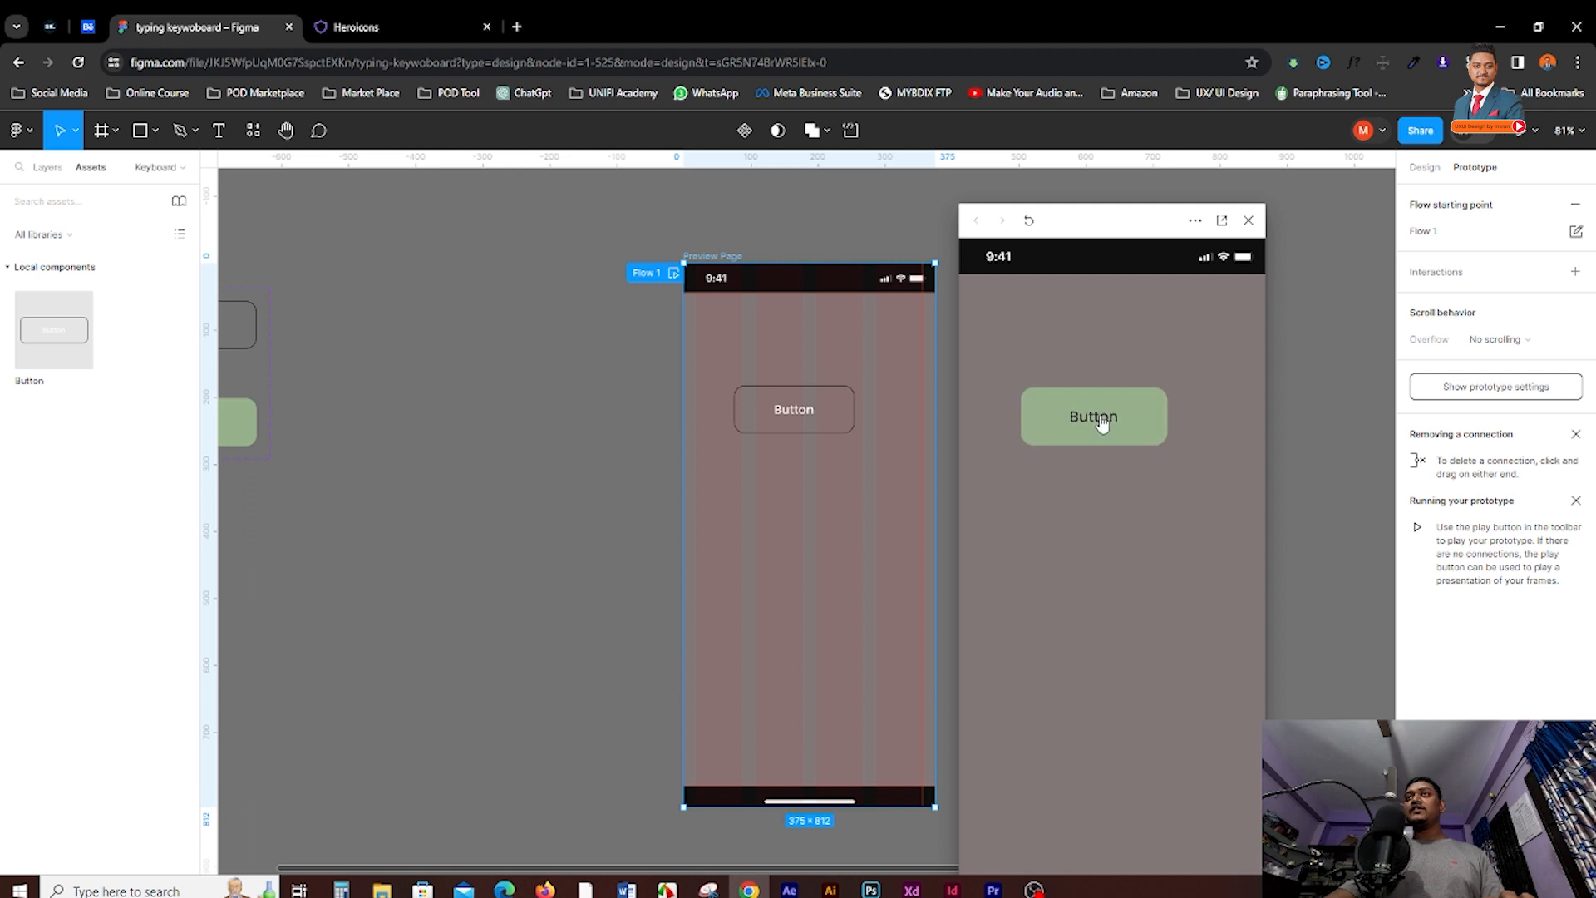
Present the prototype in its own browser tab, test the button's hover state there and return to the design file
scroll(436, 251, down, 2)
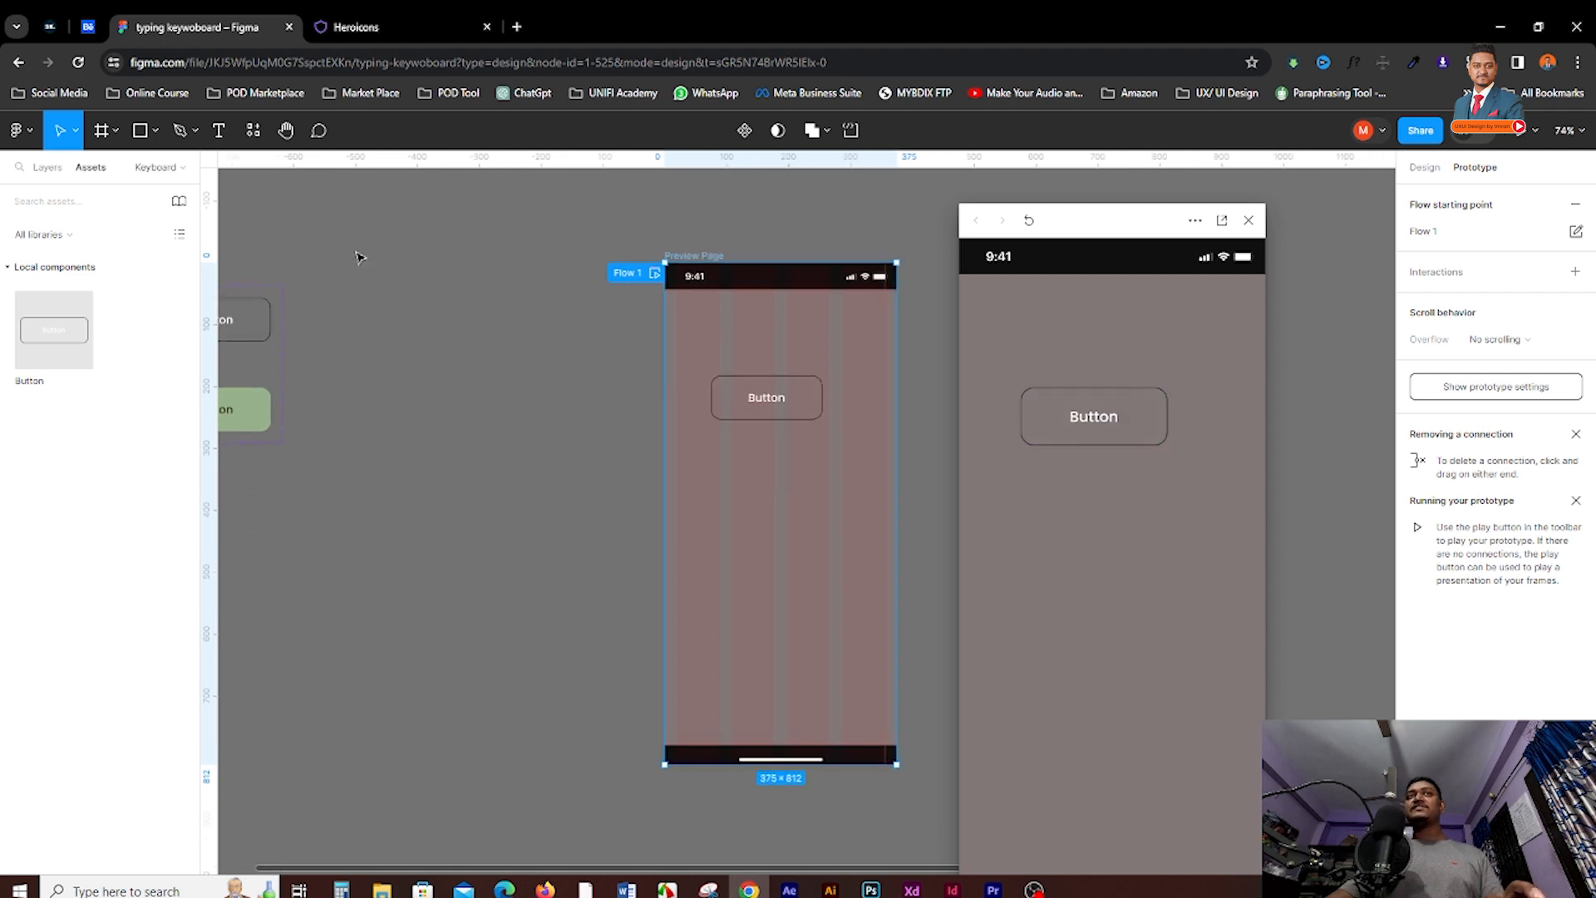
drag(353, 247, 554, 252)
scroll(425, 271, left, 5)
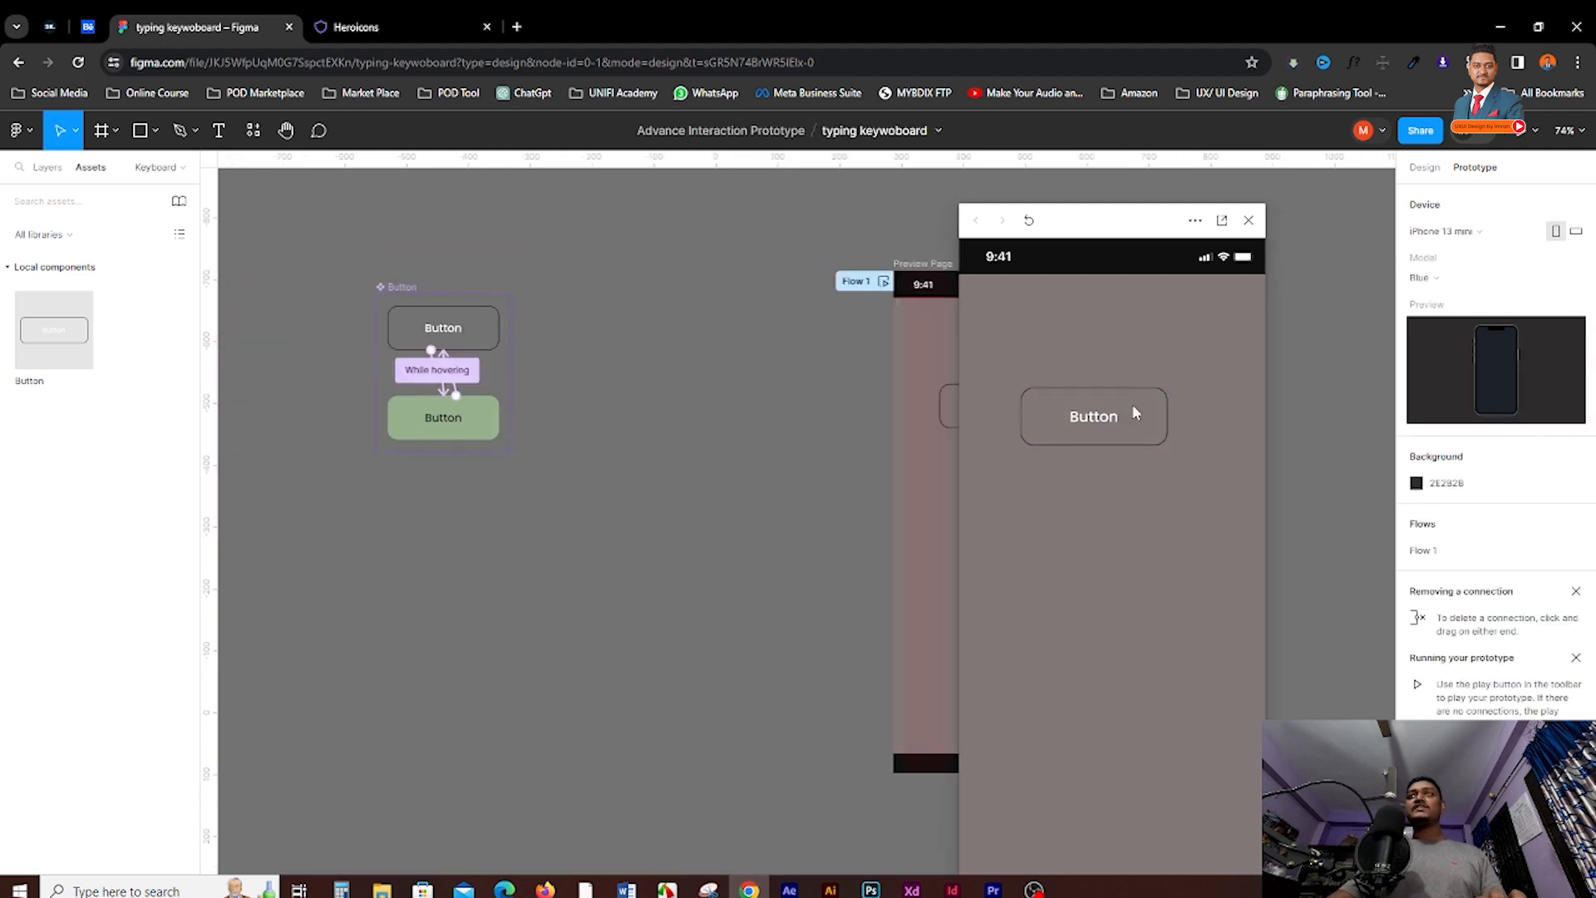
click(1221, 220)
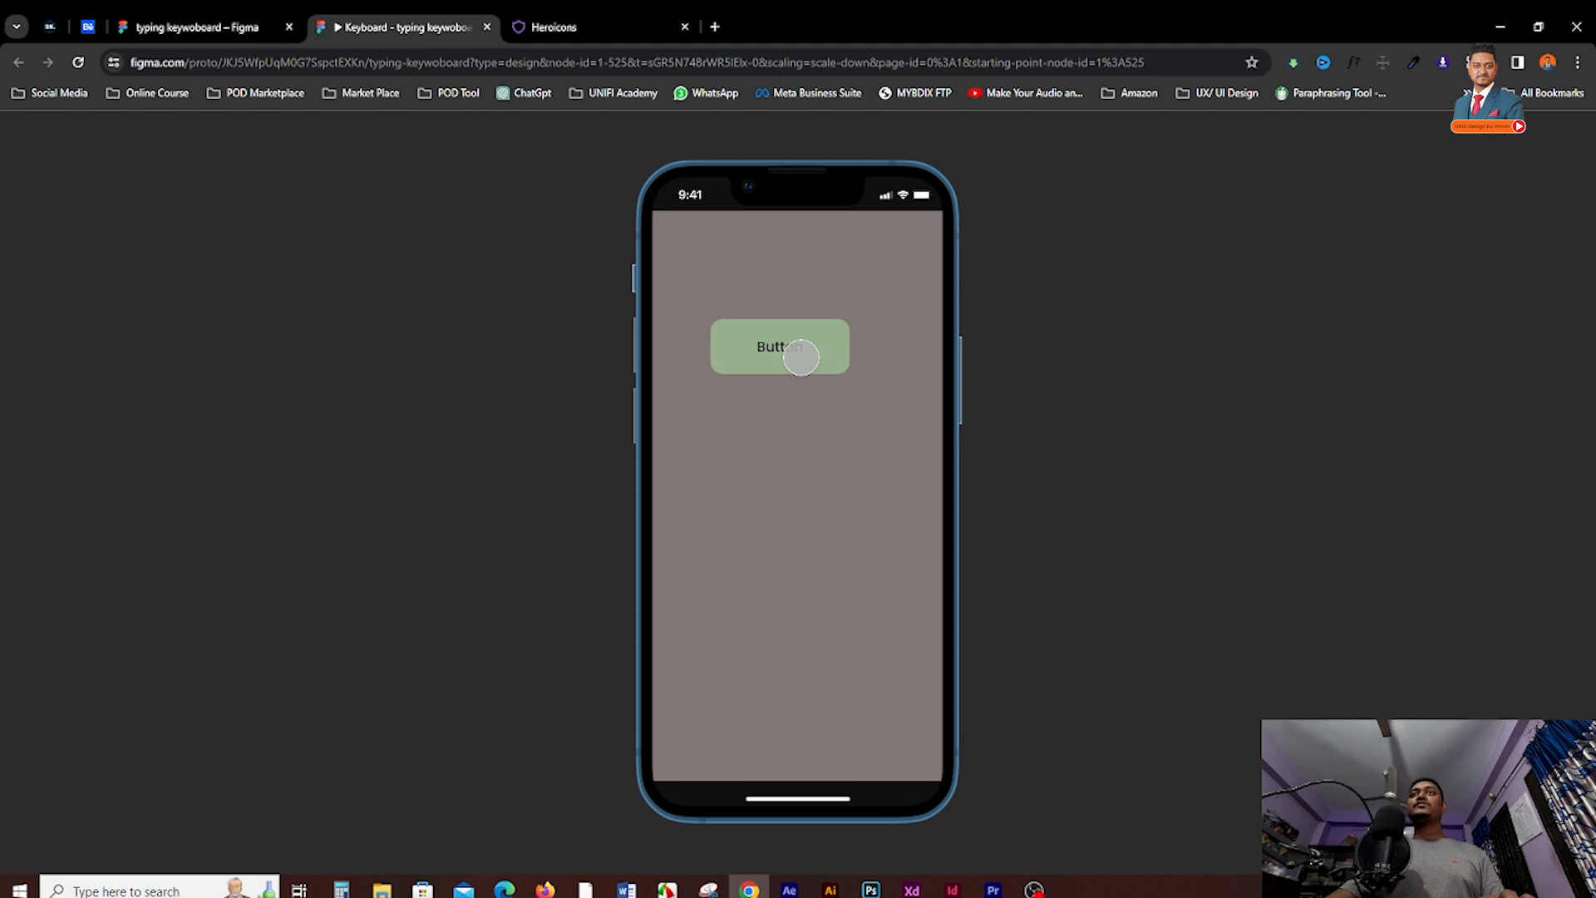
click(250, 25)
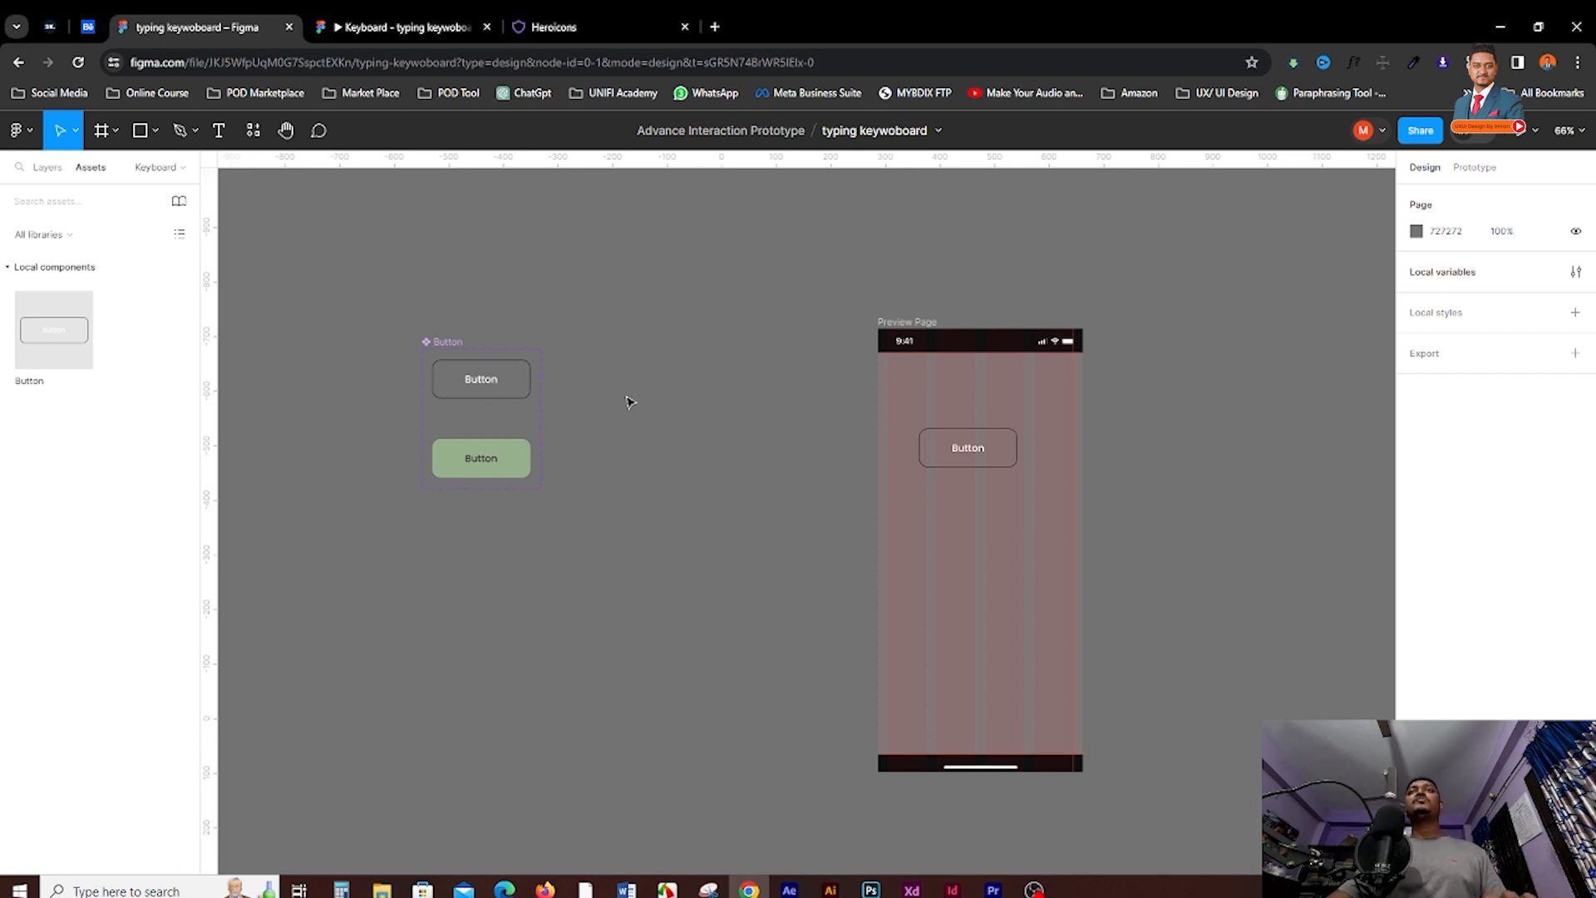
Draw a rectangle about 184 × 66 on the empty canvas between the Button component set and the Preview Page frame
drag(761, 432, 606, 327)
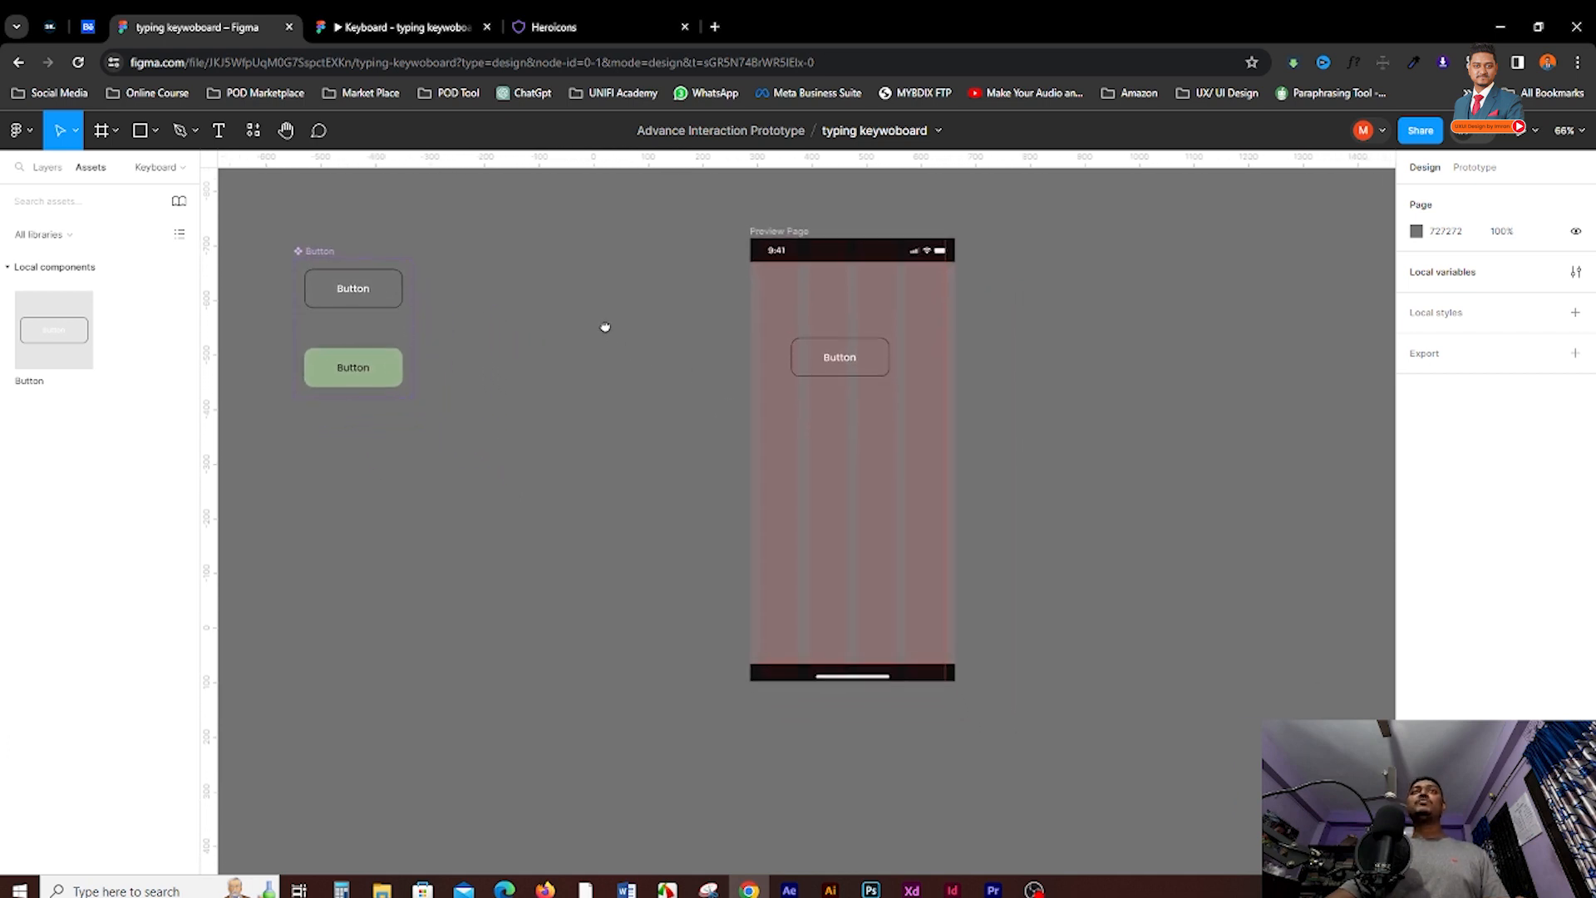
drag(449, 209, 536, 281)
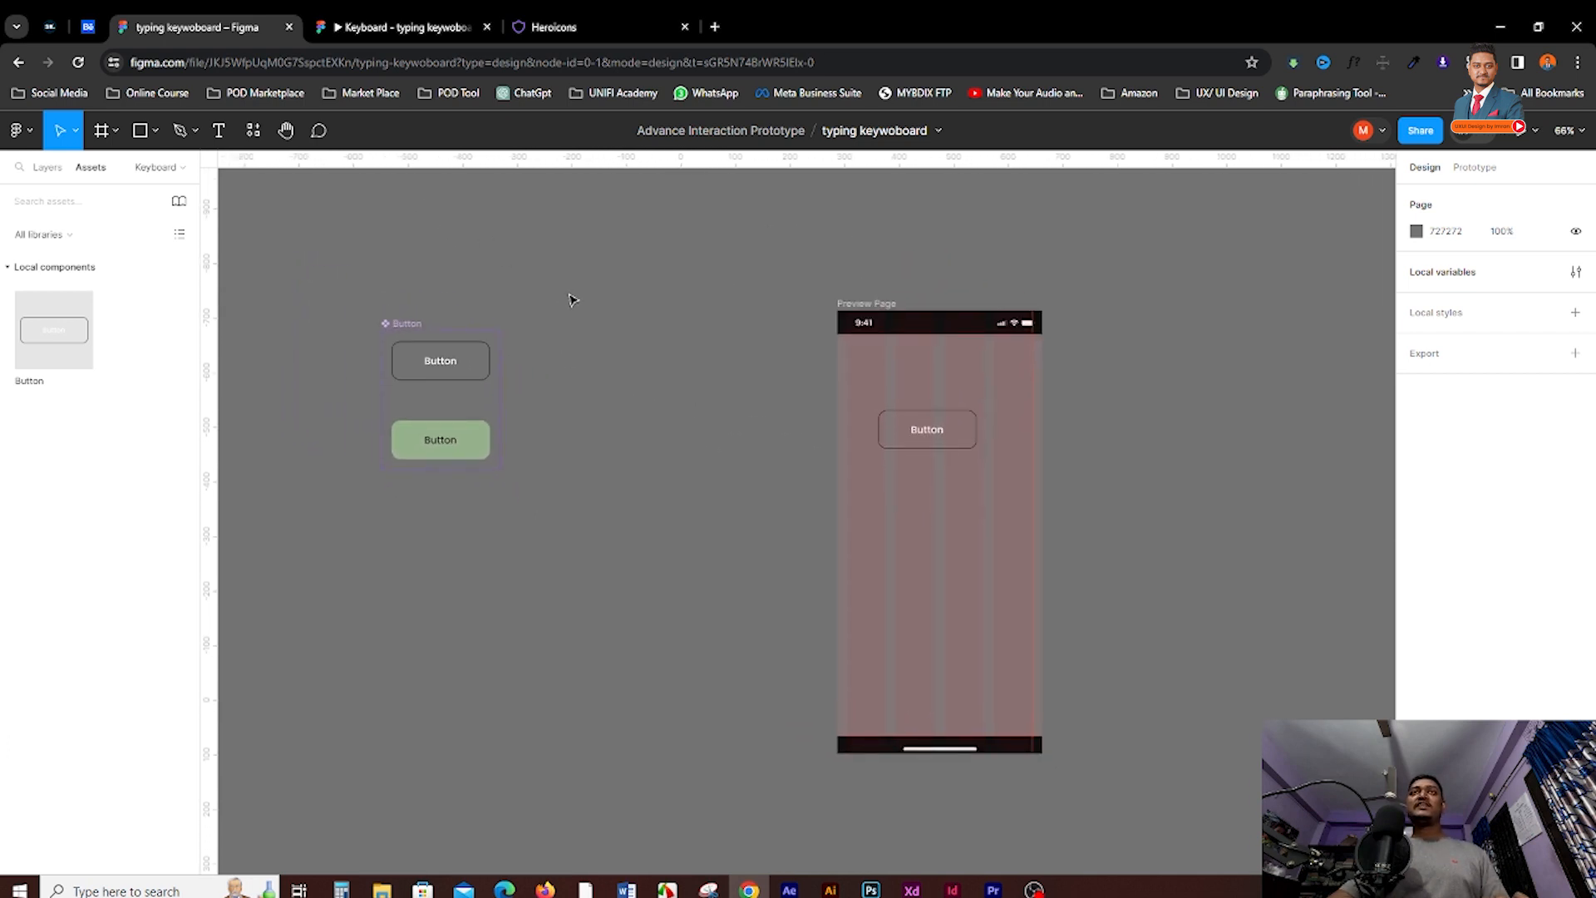
scroll(571, 300, down, 1)
scroll(593, 352, right, 2)
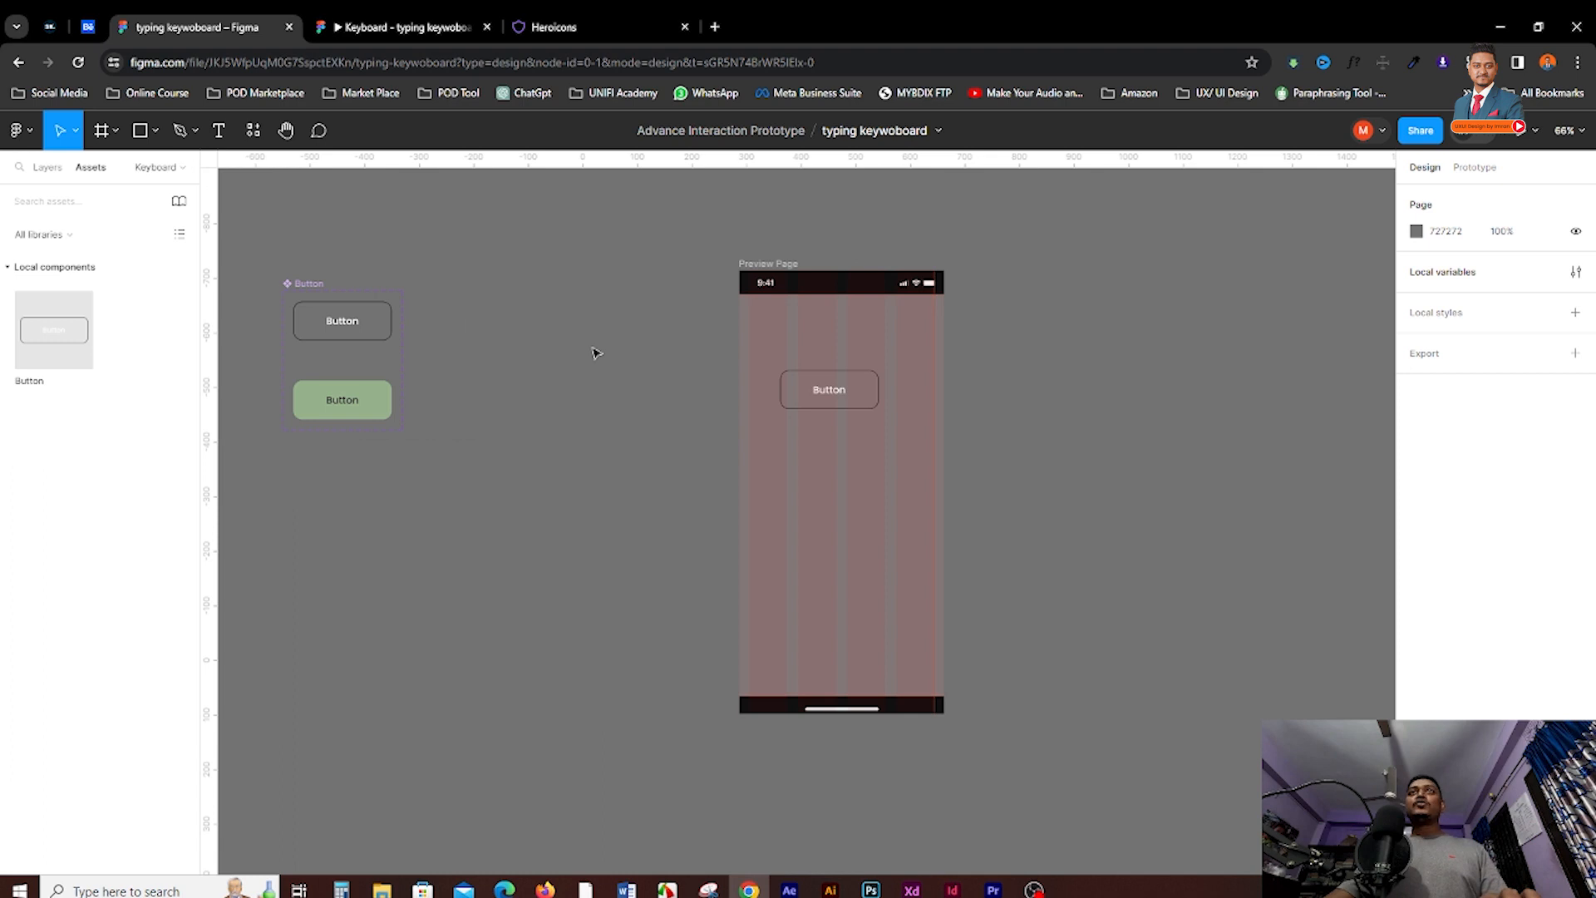
click(140, 133)
drag(507, 291, 607, 327)
Set the new rectangle's corner radius to 16
click(1530, 293)
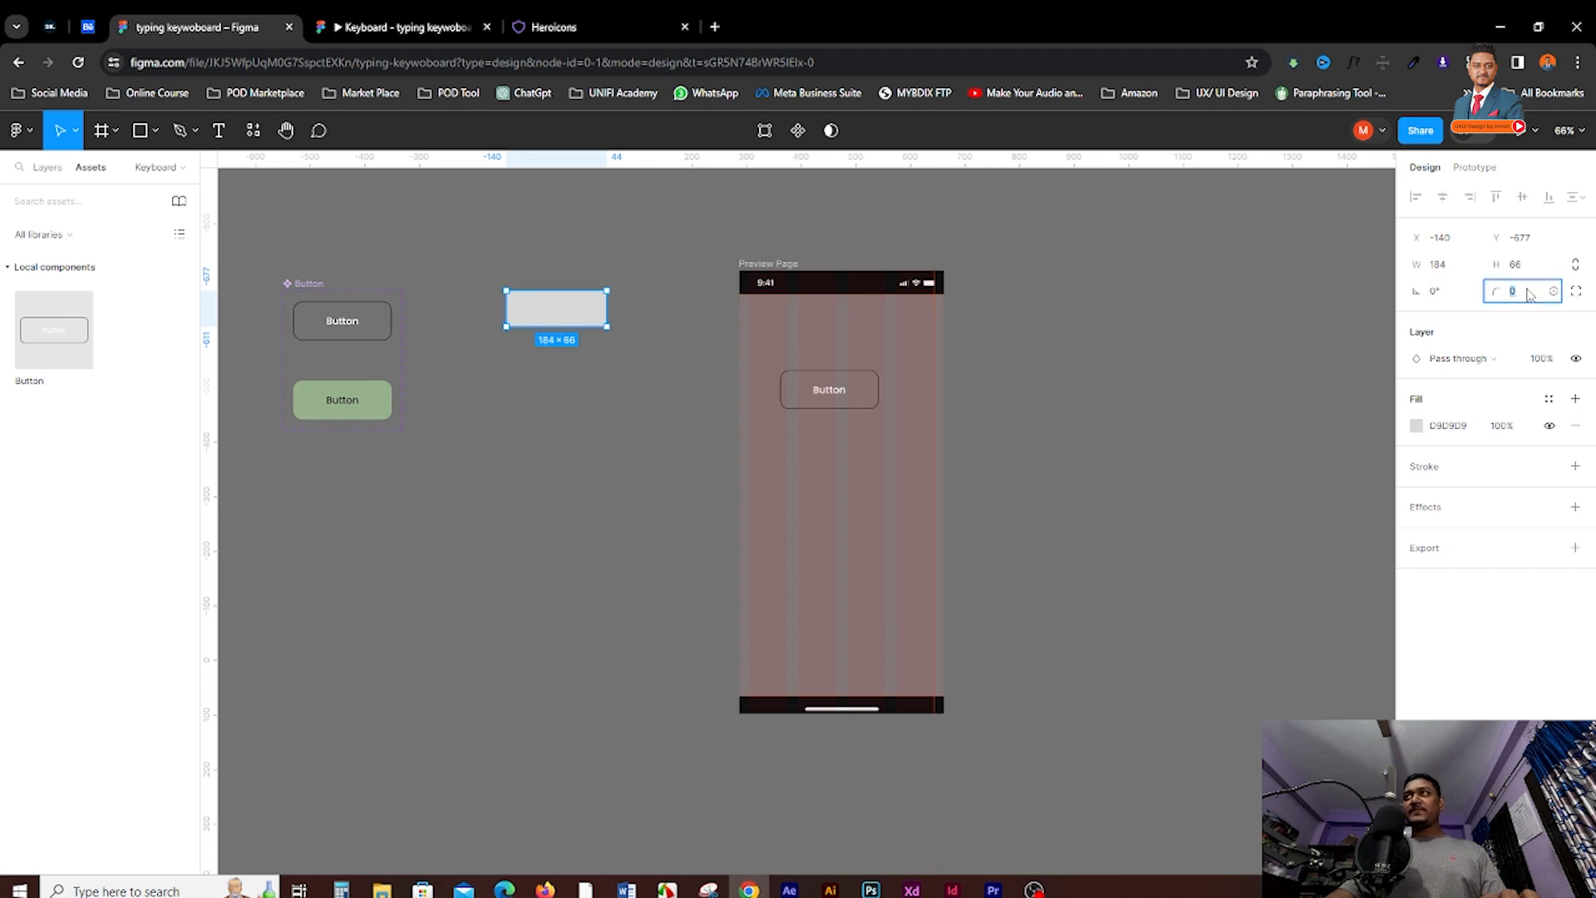
text(16)
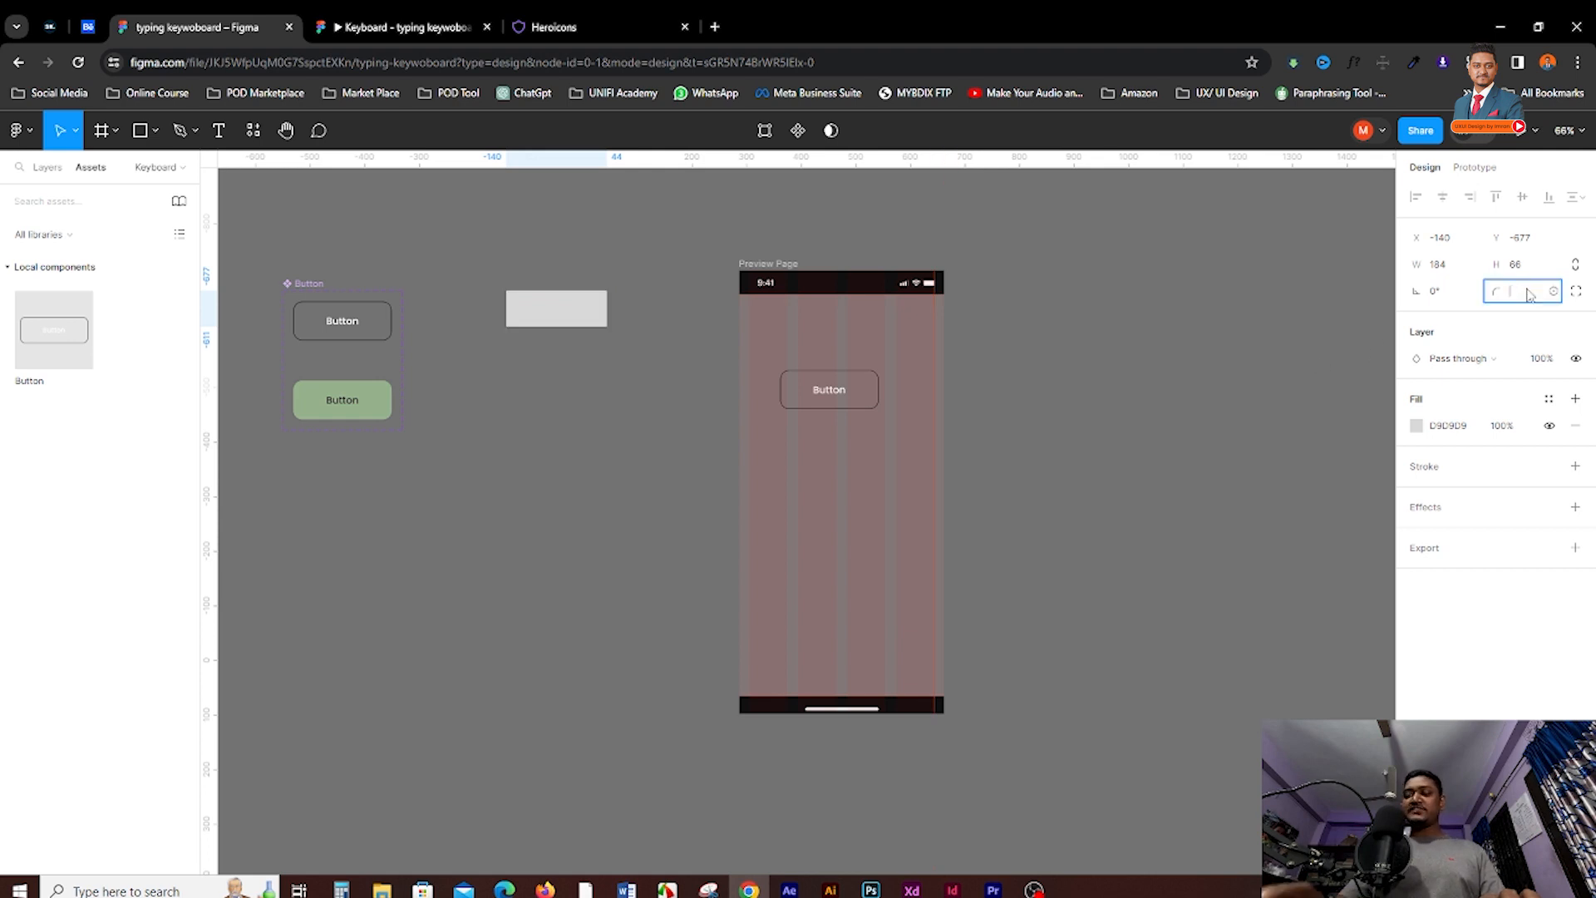
key(Return)
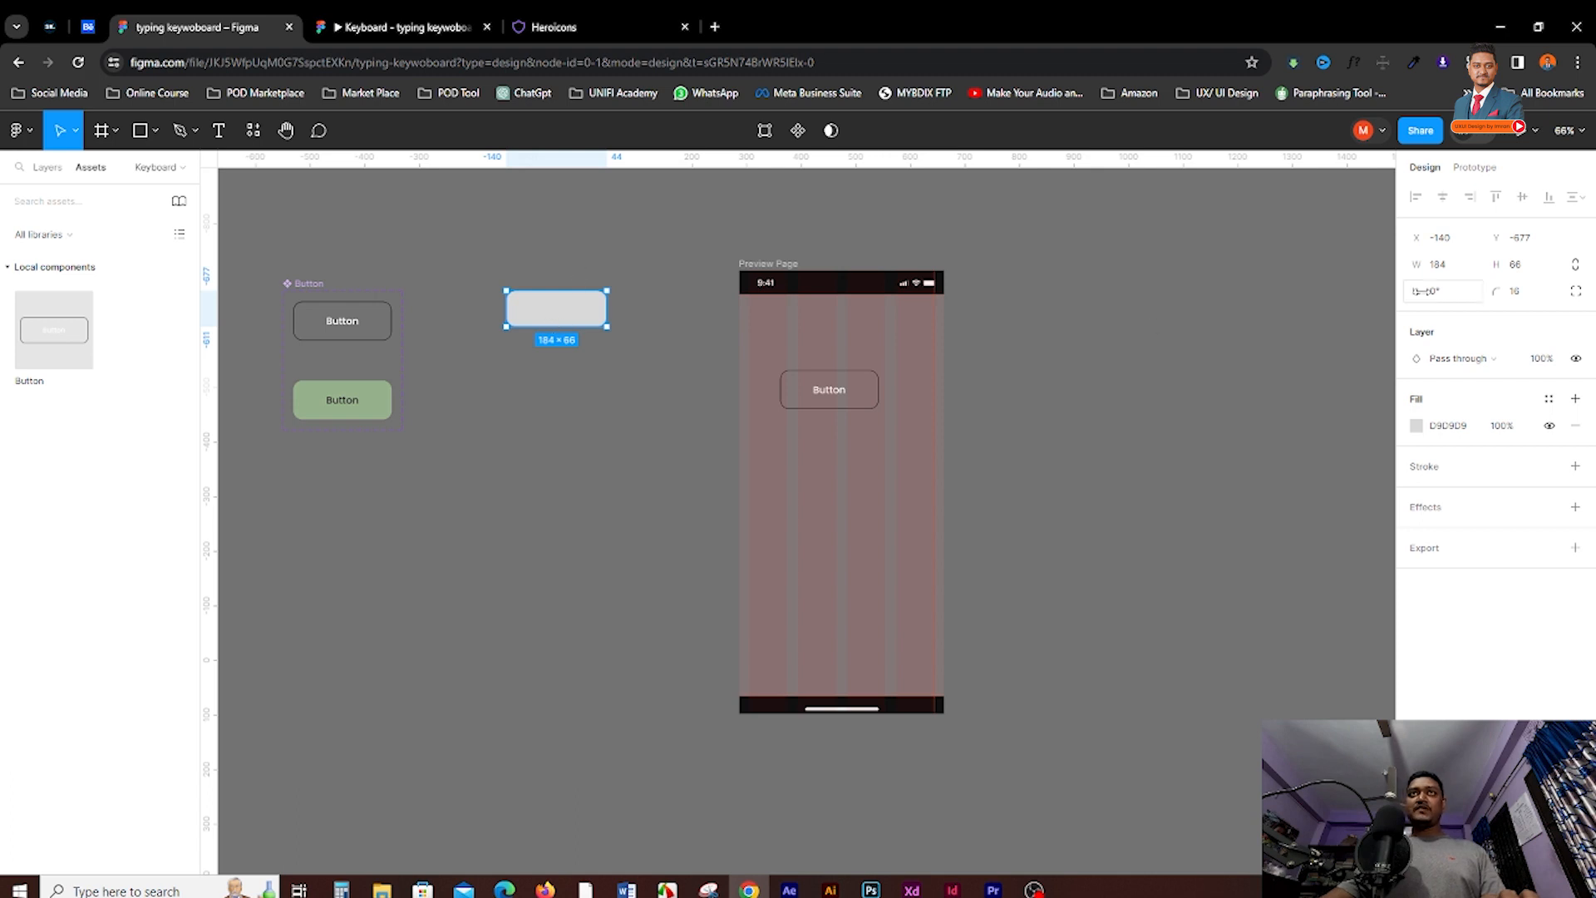
Increase the new rectangle's corner radius to 38 so that both ends are fully rounded into a pill
click(1534, 298)
text(12)
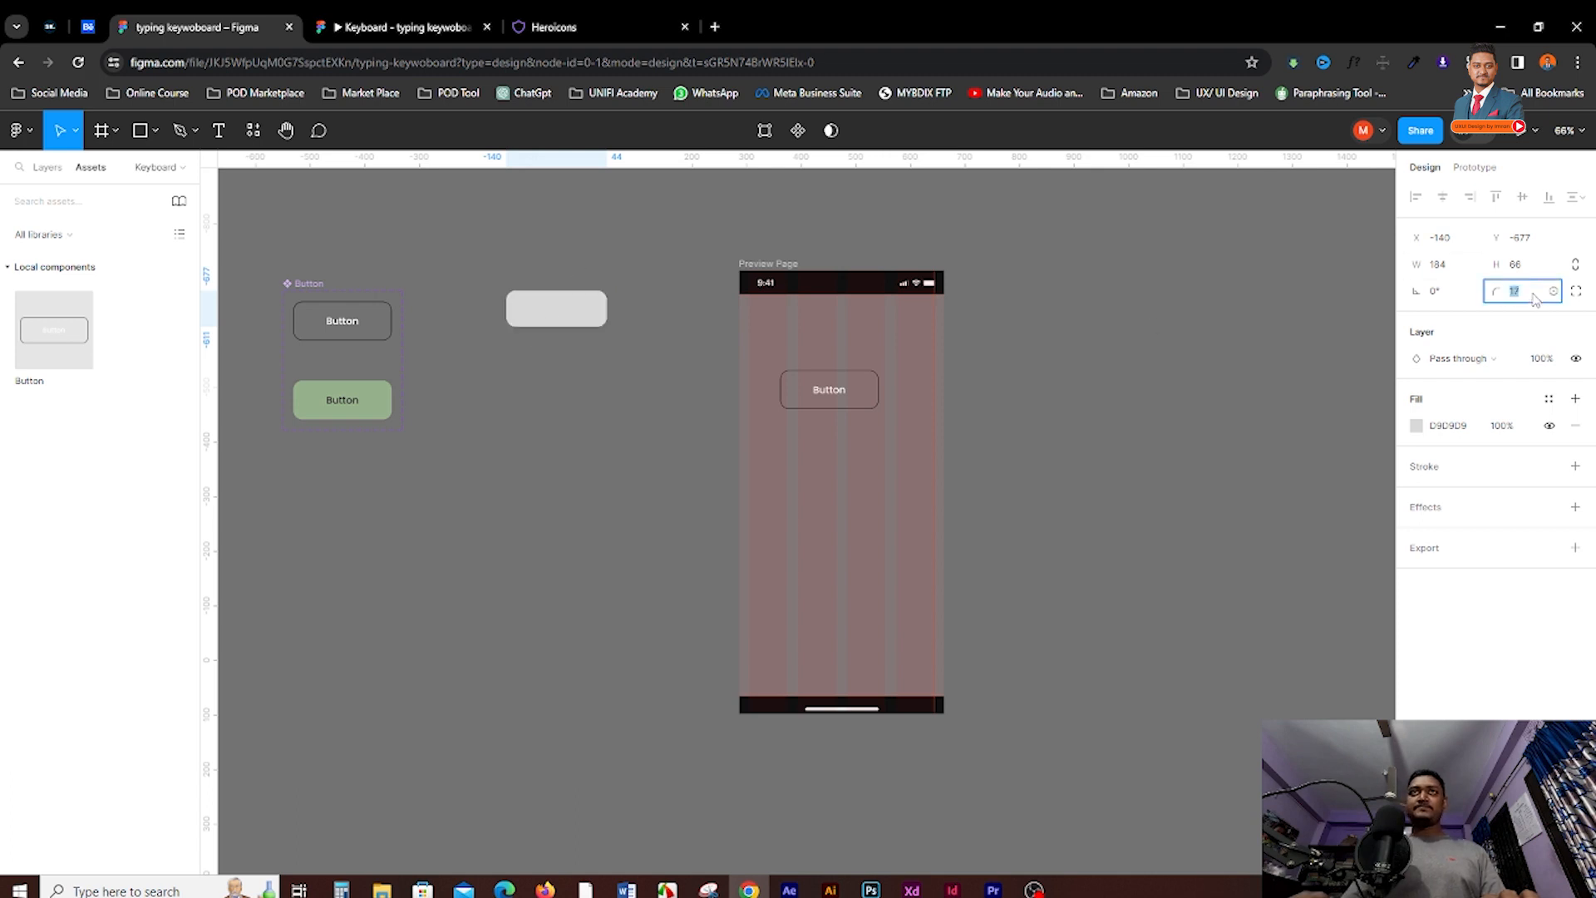
key(Return)
click(552, 246)
scroll(552, 246, up, 5)
scroll(603, 309, up, 3)
scroll(624, 328, down, 4)
scroll(616, 324, up, 4)
drag(608, 319, 665, 275)
click(573, 357)
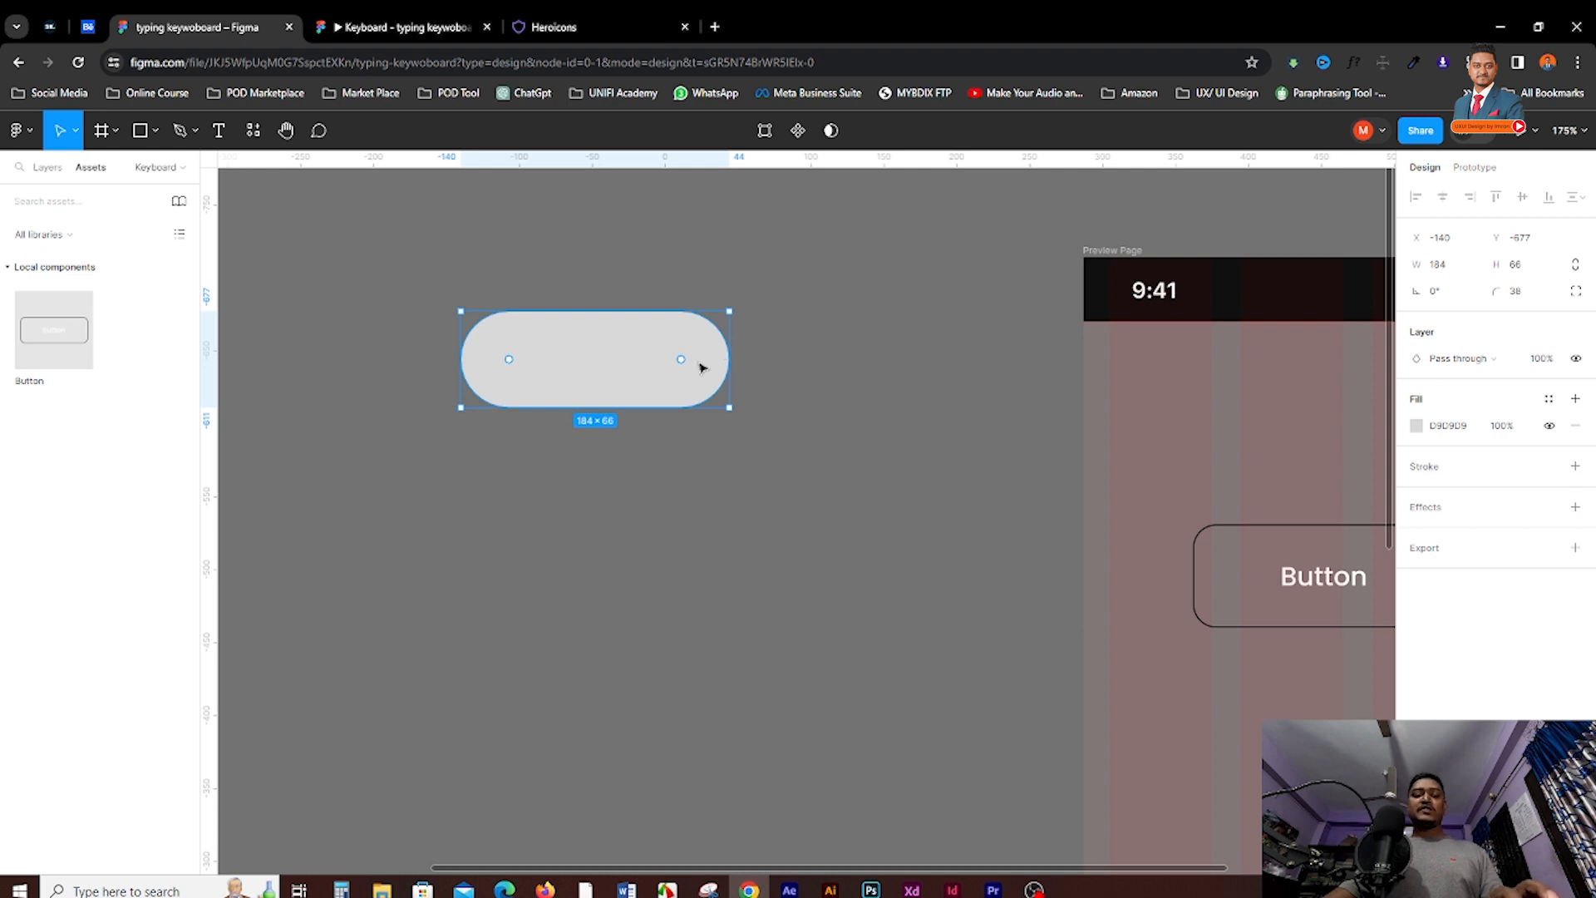
Duplicate the pill in place and resize the copy to a 66 × 66 circle at the pill's left end
drag(732, 360, 553, 353)
click(563, 277)
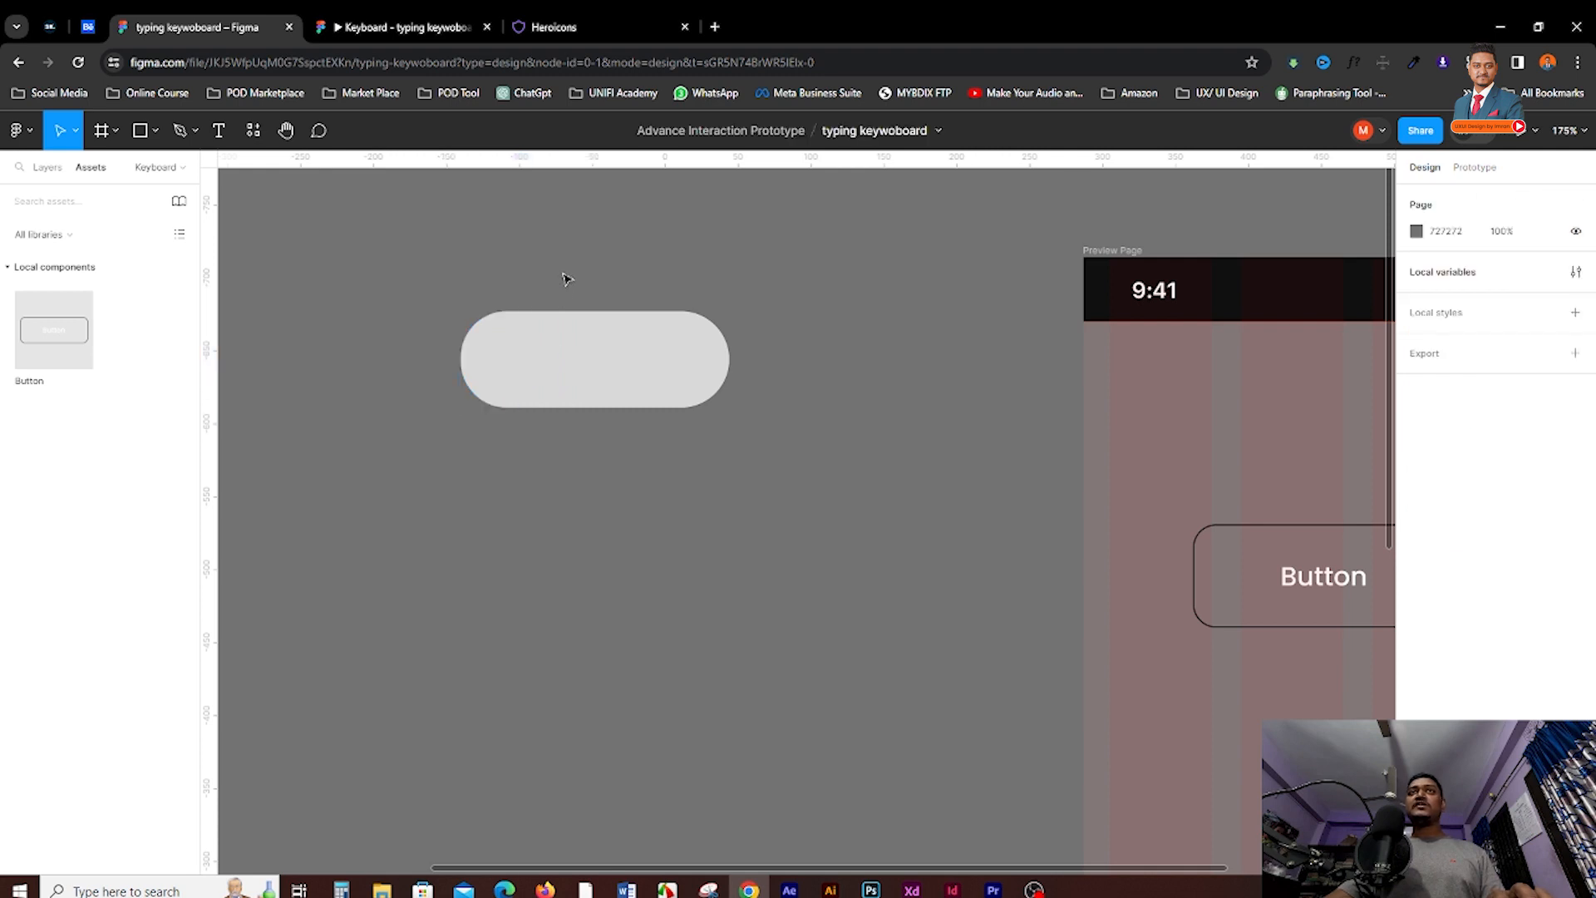
click(511, 353)
click(659, 342)
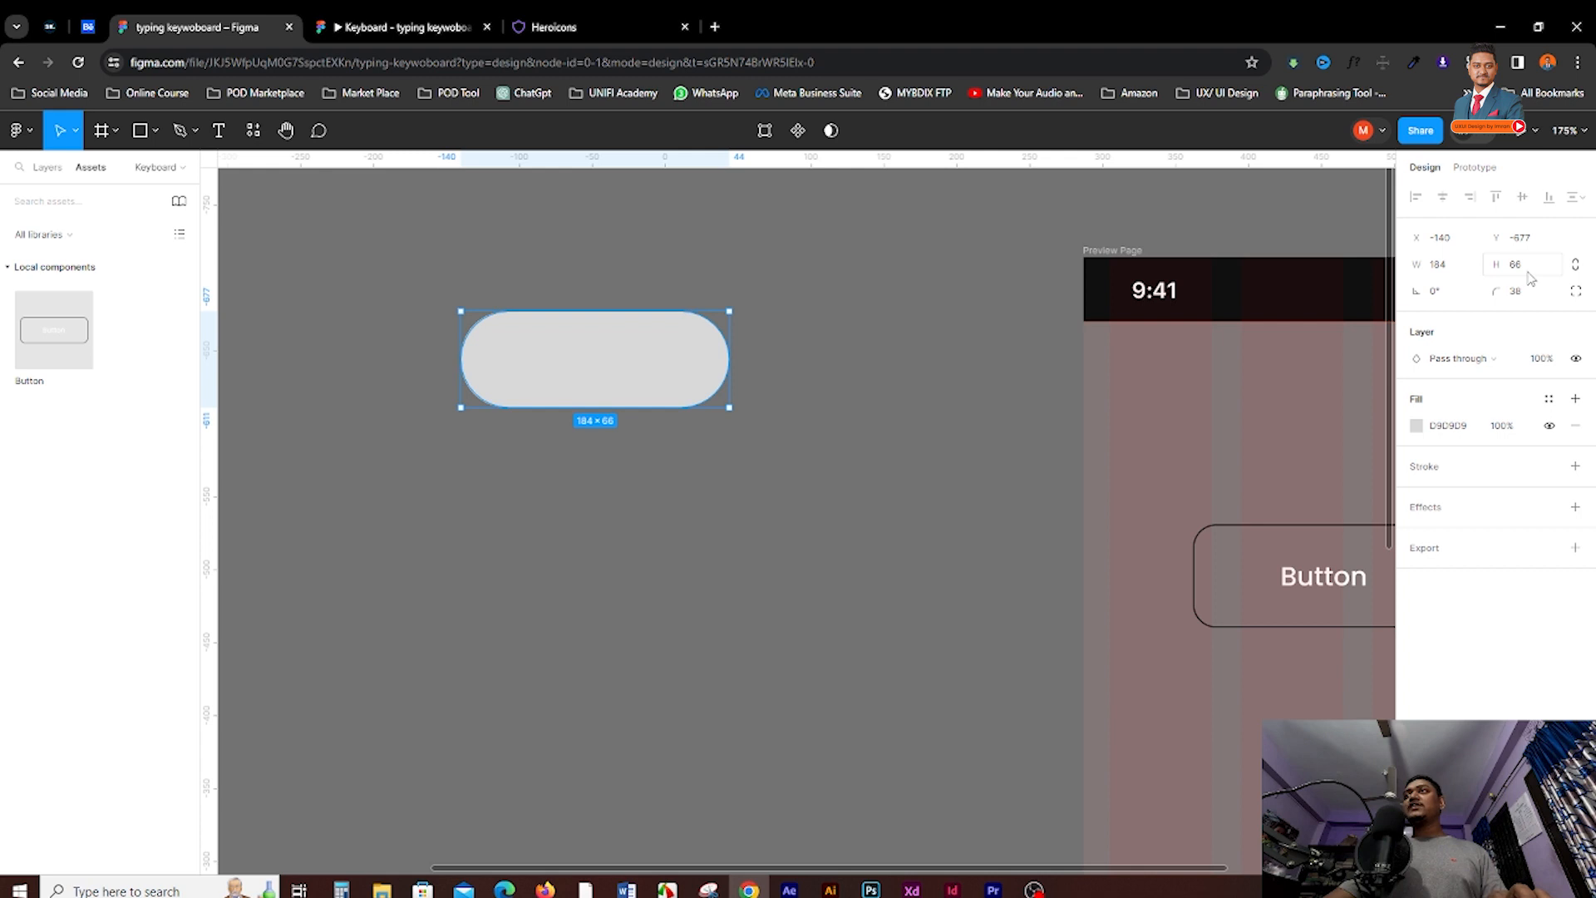
click(506, 348)
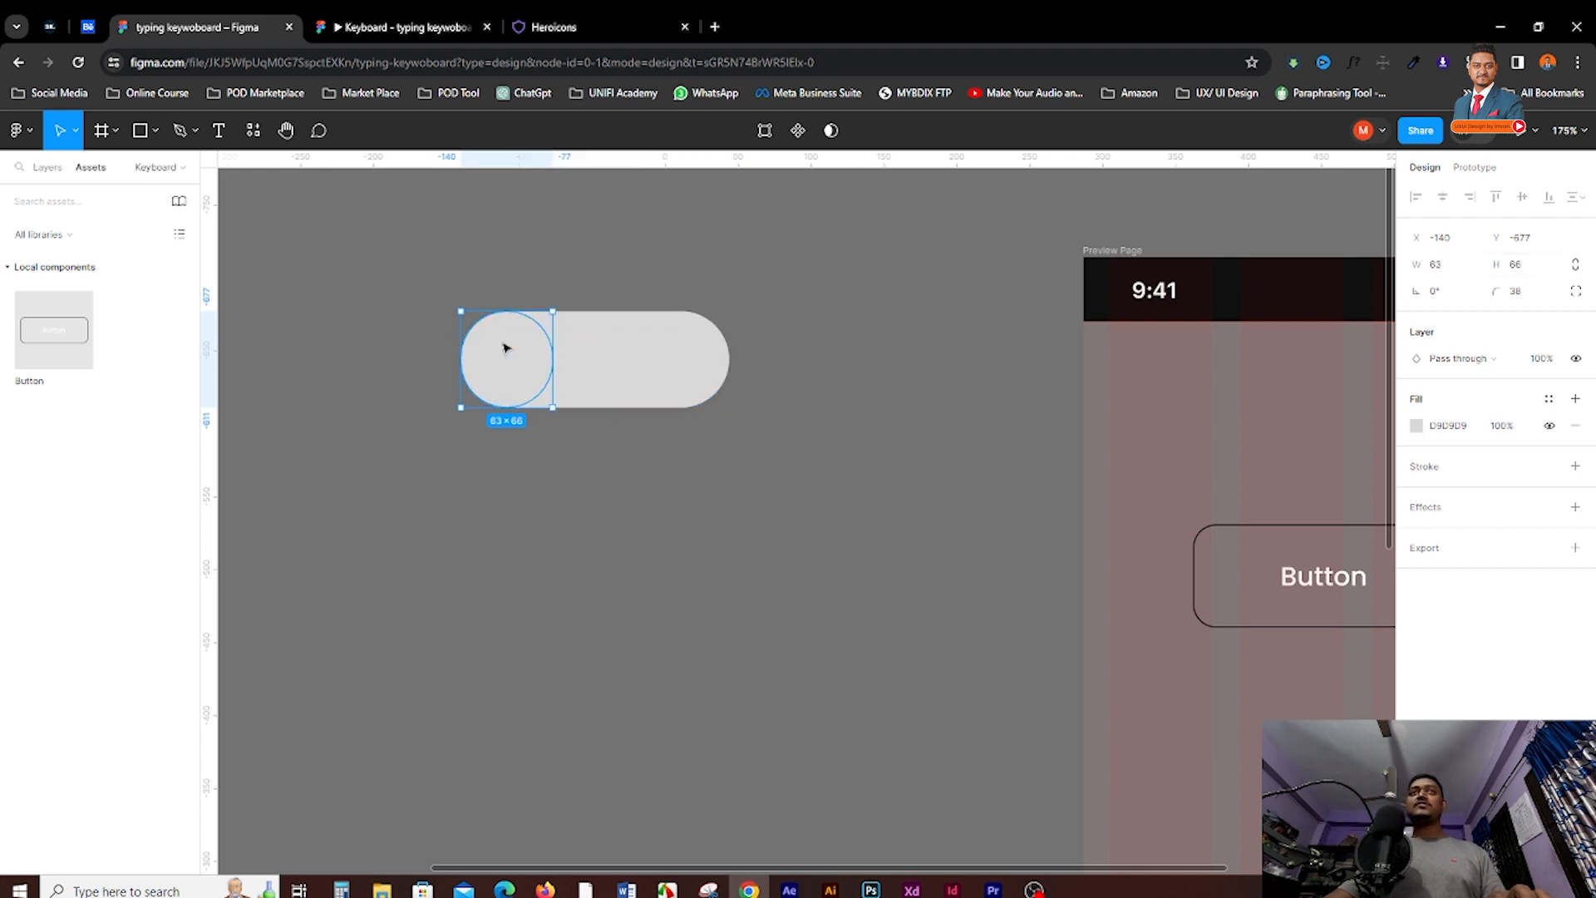
click(1461, 265)
text(66)
key(Return)
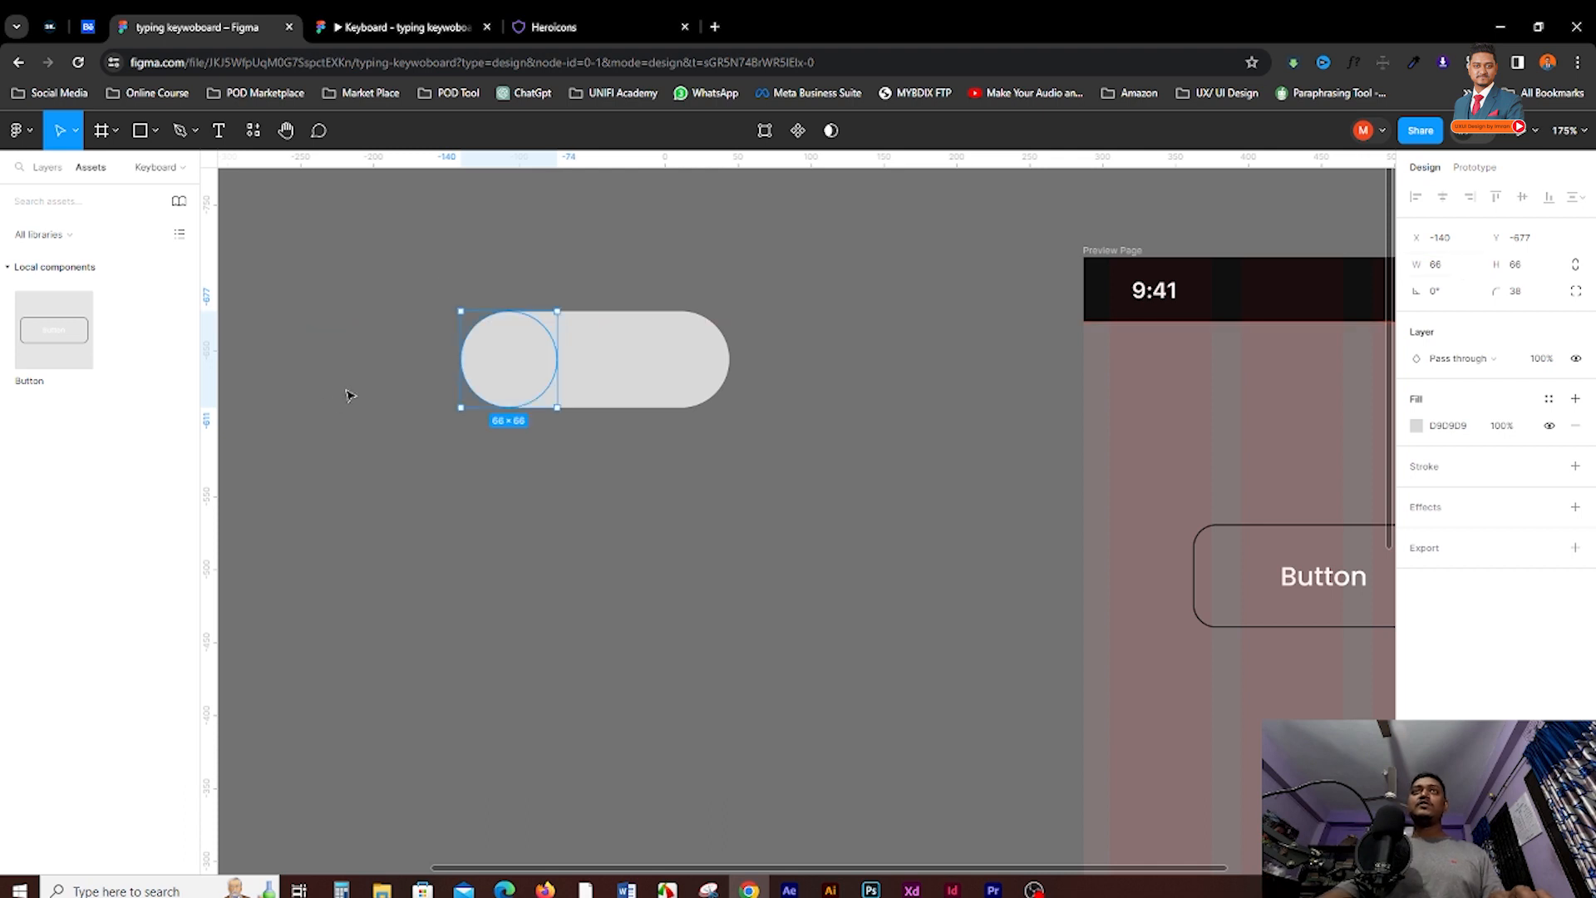
Fill the circle with the muted green A6B88A
click(433, 251)
click(487, 366)
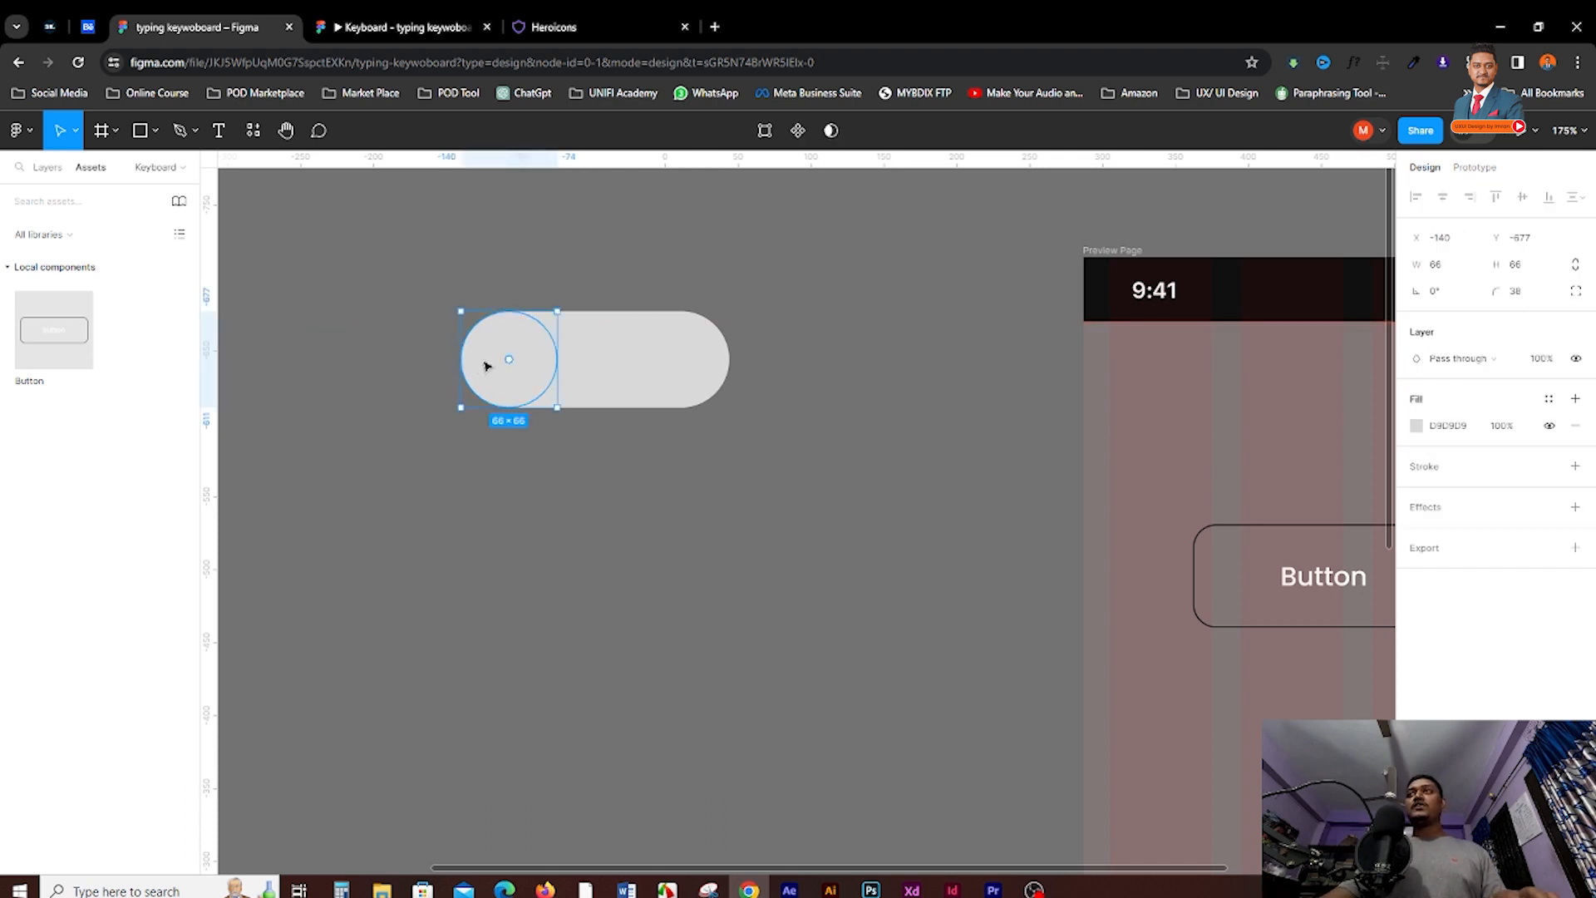
click(1416, 425)
drag(1212, 489, 1237, 519)
click(1281, 665)
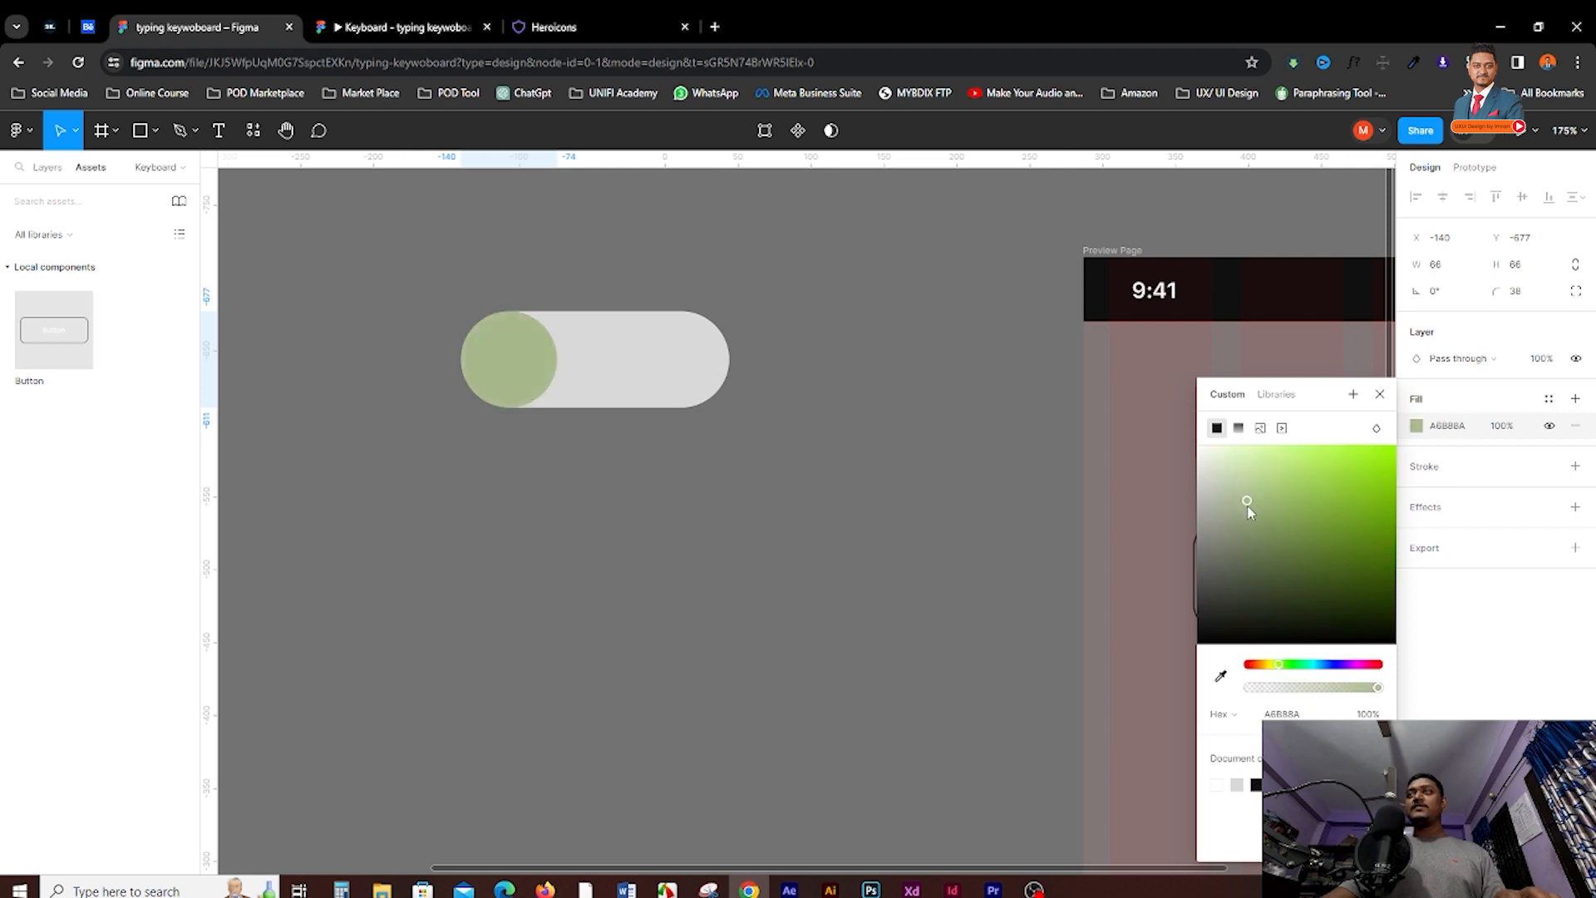
Shrink the green circle to 60 × 60 about its centre, leaving an even margin inside the pill
click(640, 299)
scroll(638, 299, up, 3)
scroll(602, 256, down, 2)
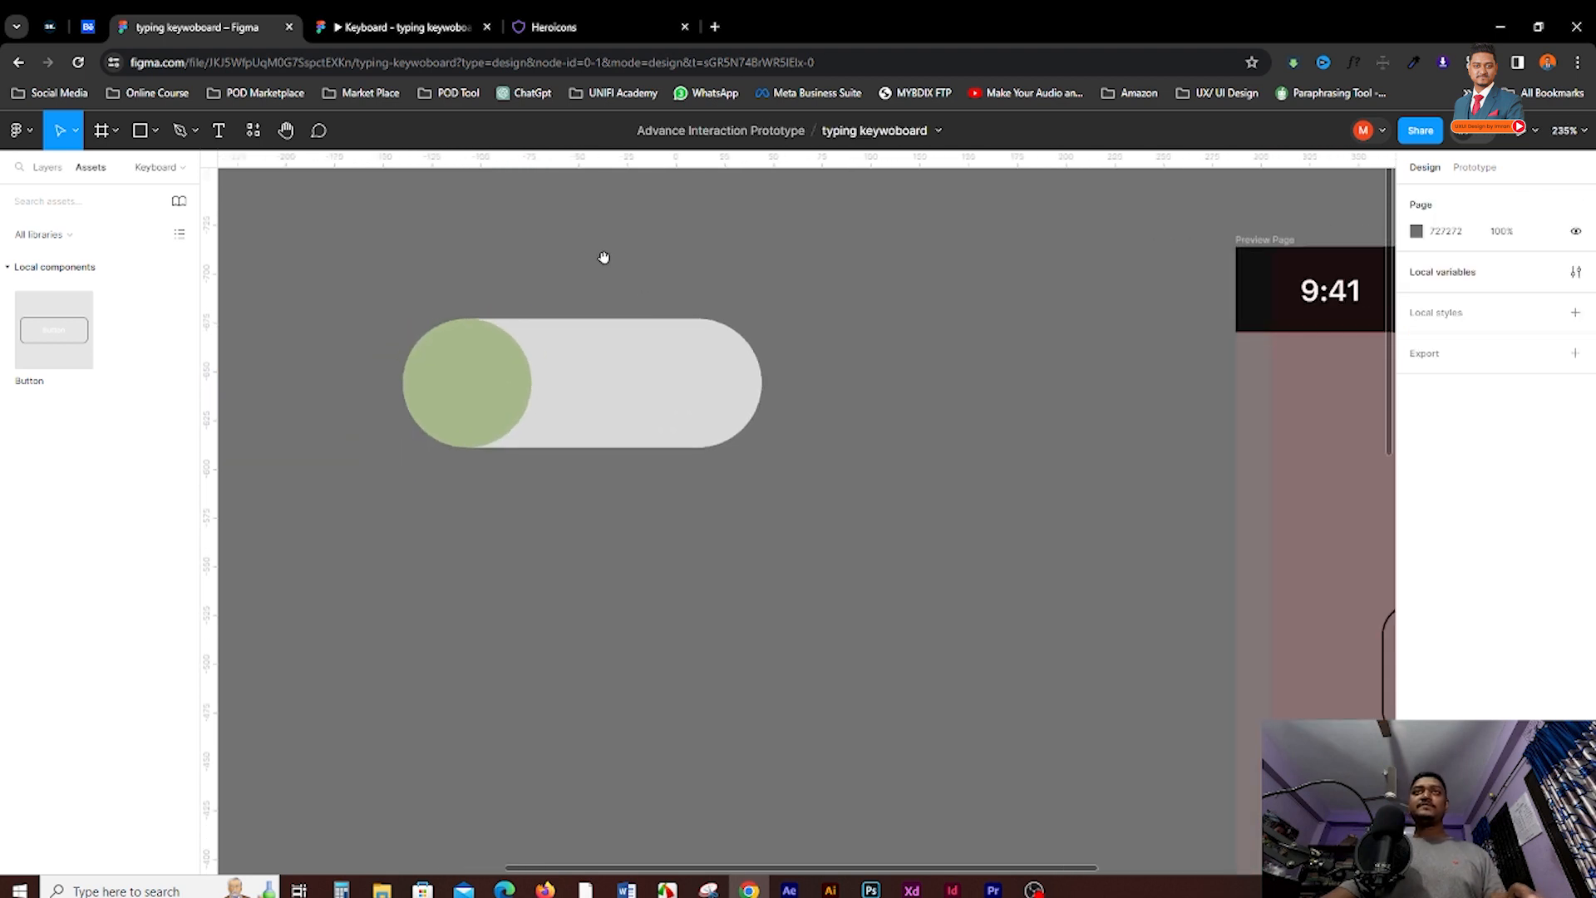
click(365, 344)
key(alt)
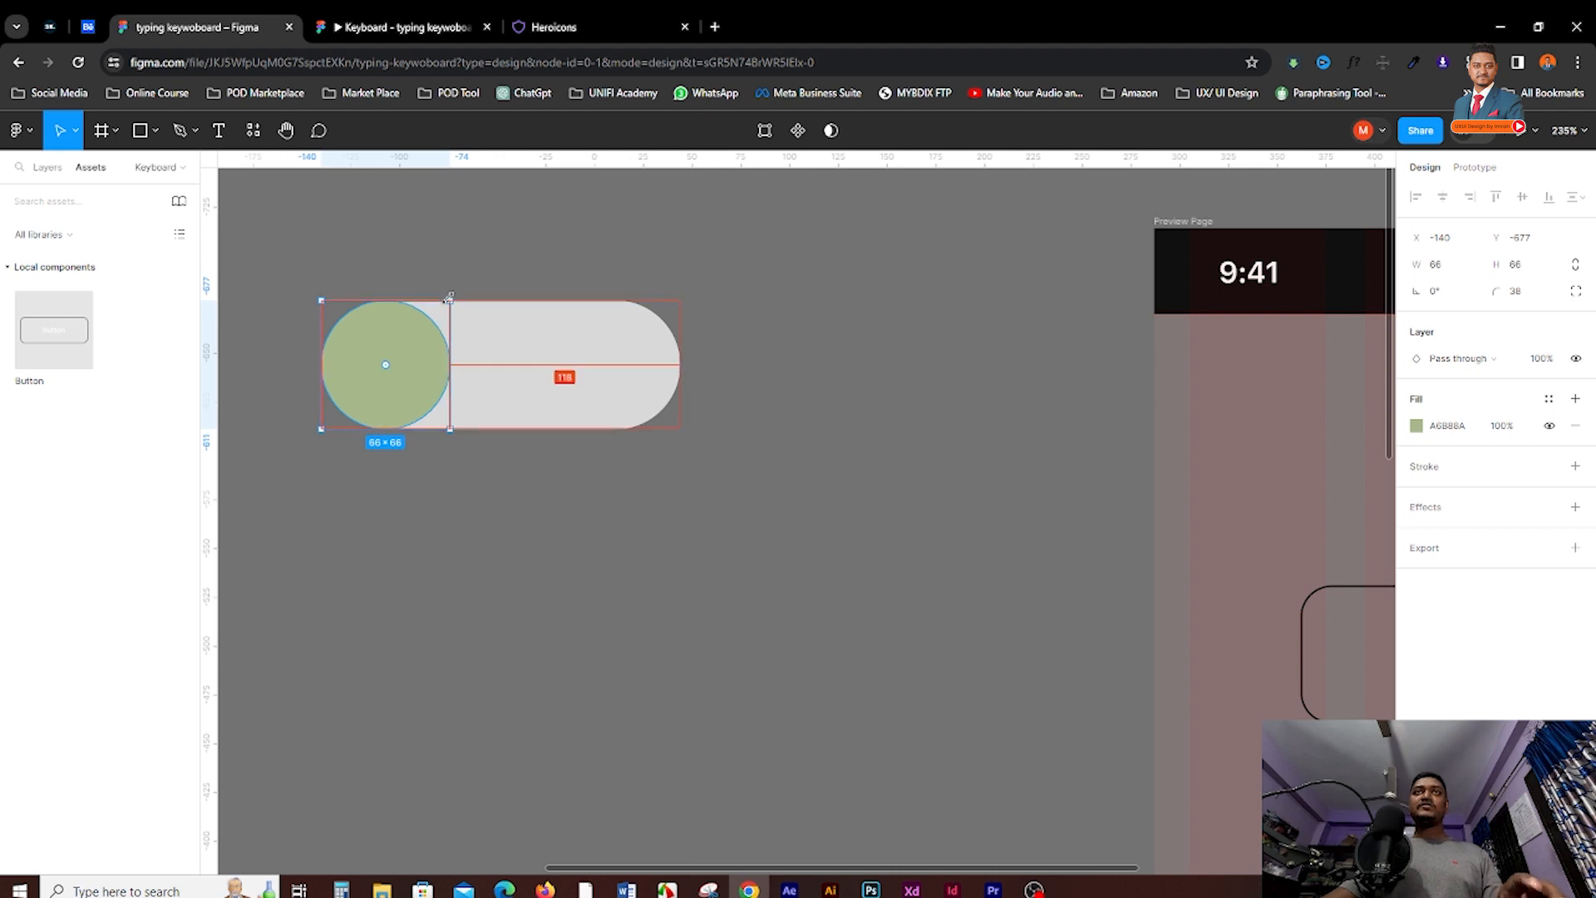
drag(448, 302, 501, 249)
click(453, 260)
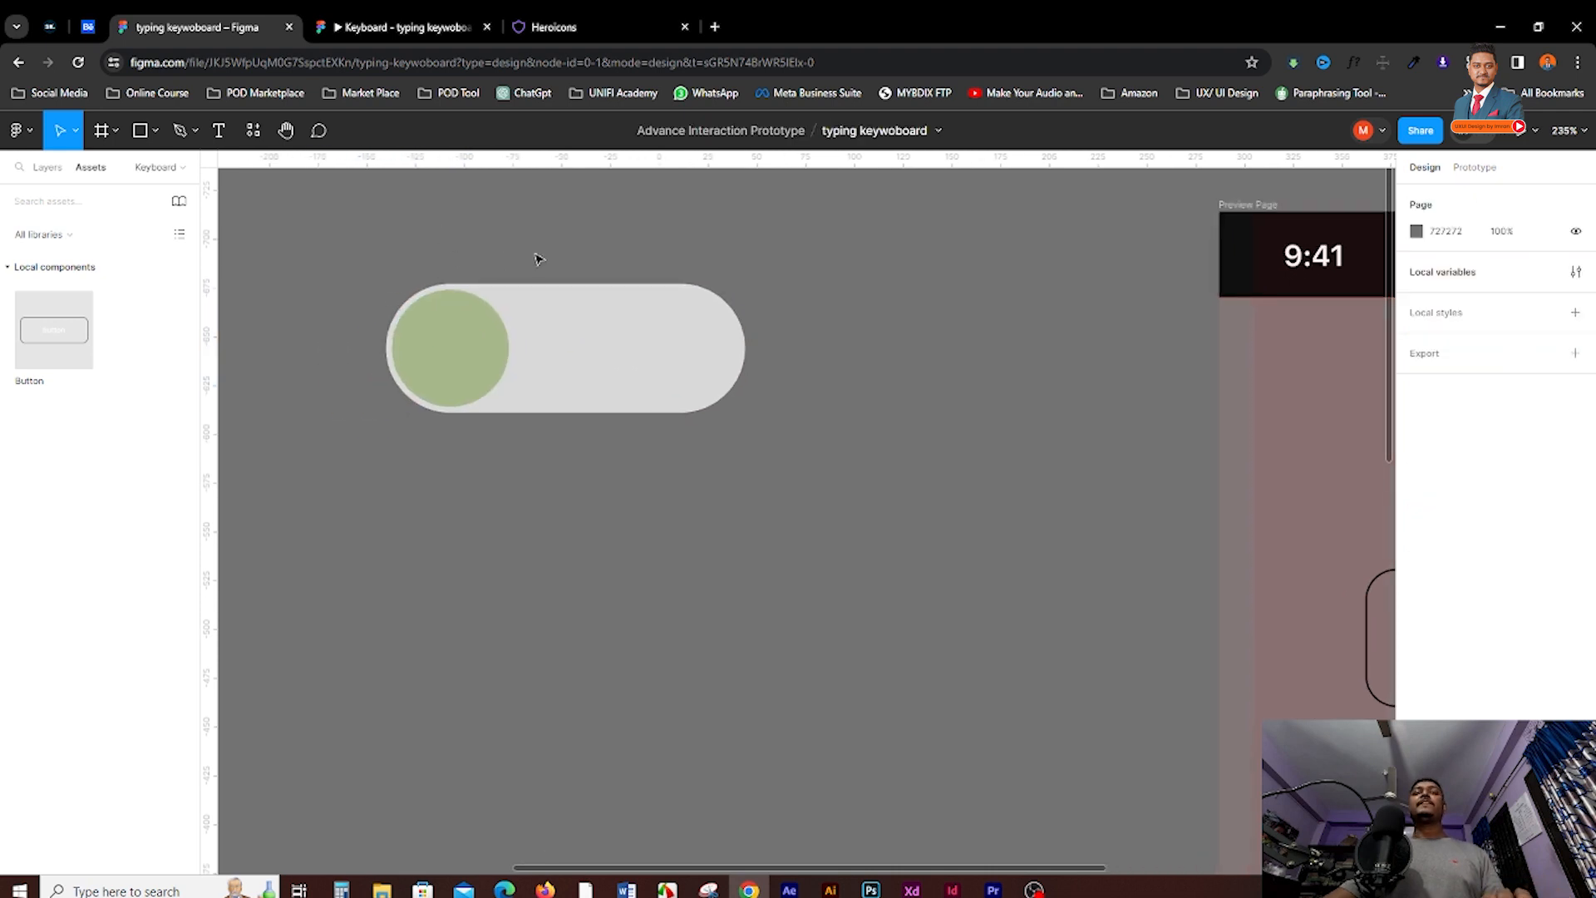
Select the pill and its green circle together and wrap them in an auto layout frame
scroll(850, 406, down, 6)
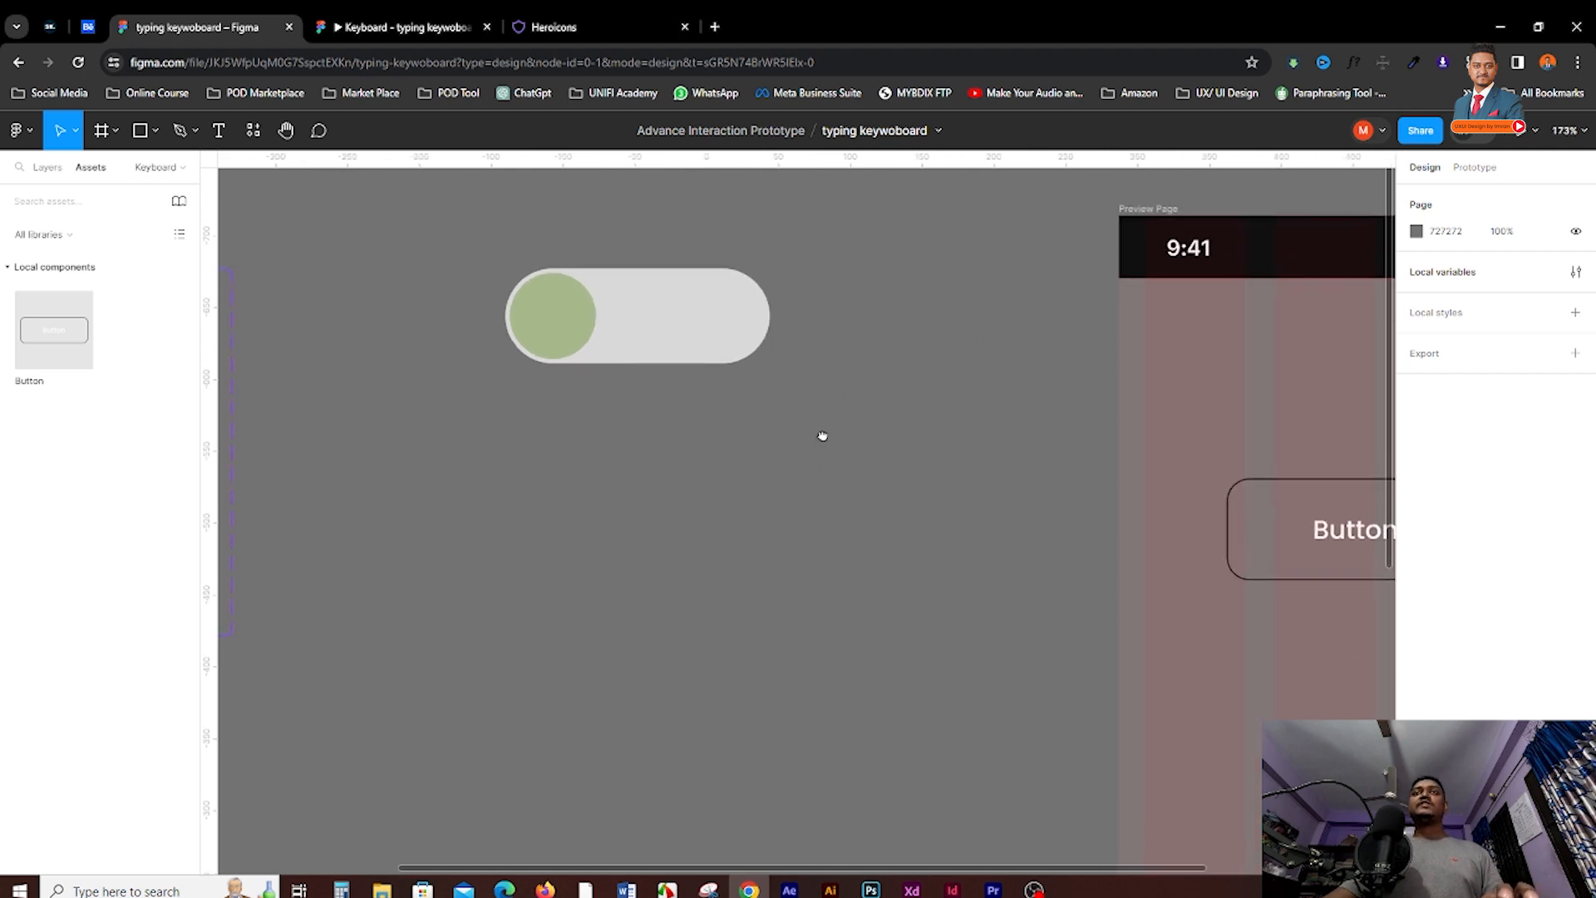
drag(854, 399, 773, 426)
drag(541, 305, 792, 495)
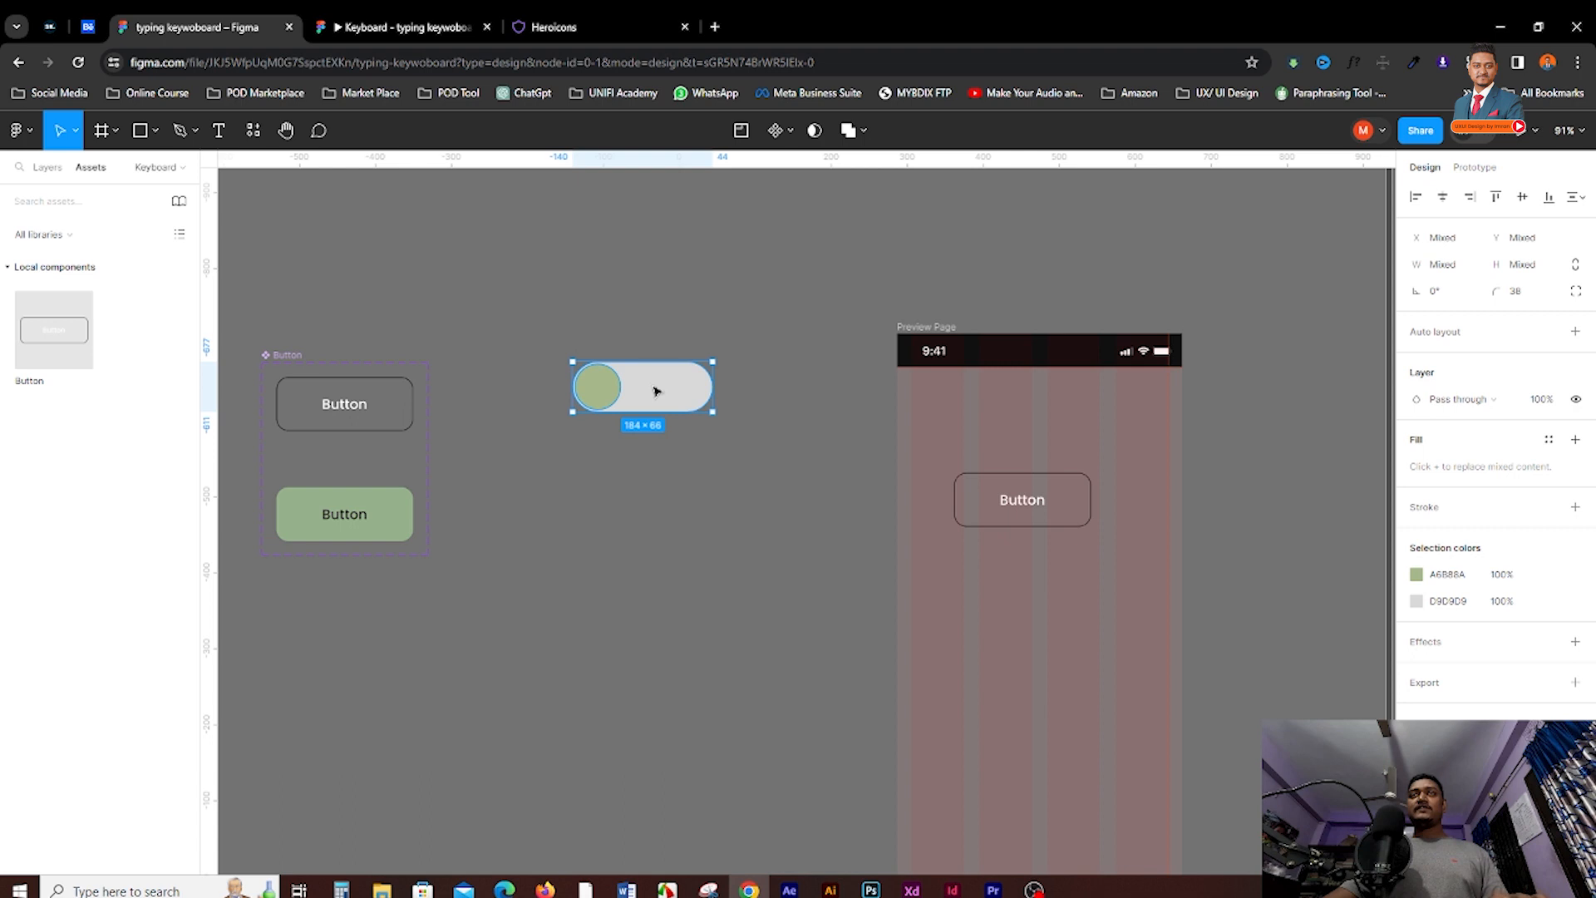
key(shift+a)
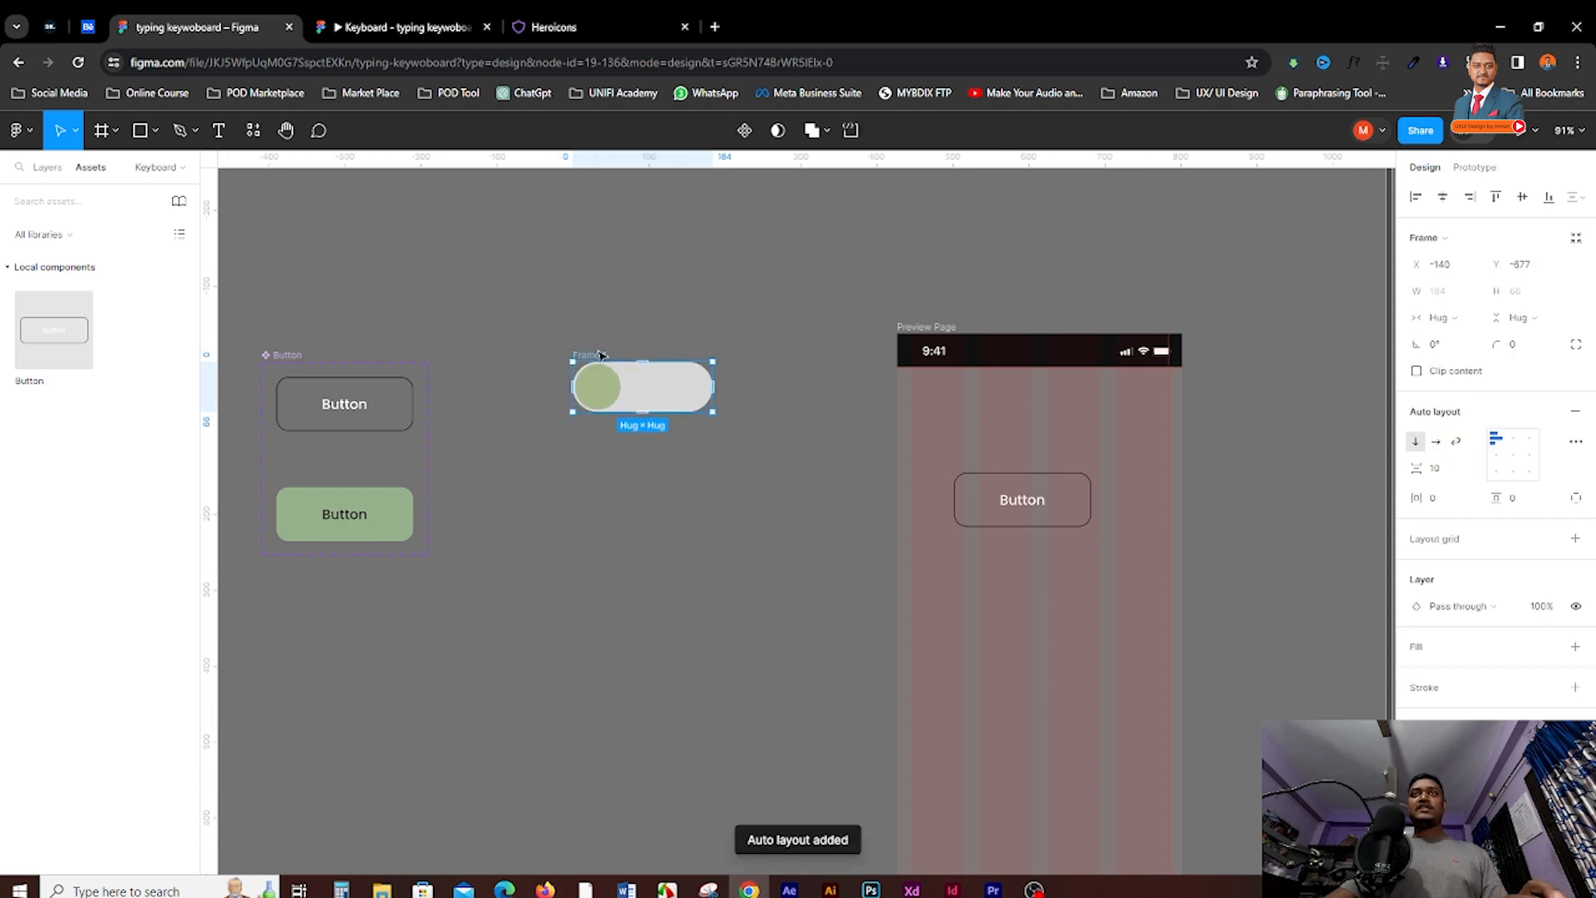
click(686, 339)
Duplicate Frame 1 and place the copy directly below it, aligned with the original
drag(618, 378, 627, 473)
key(ctrl+z)
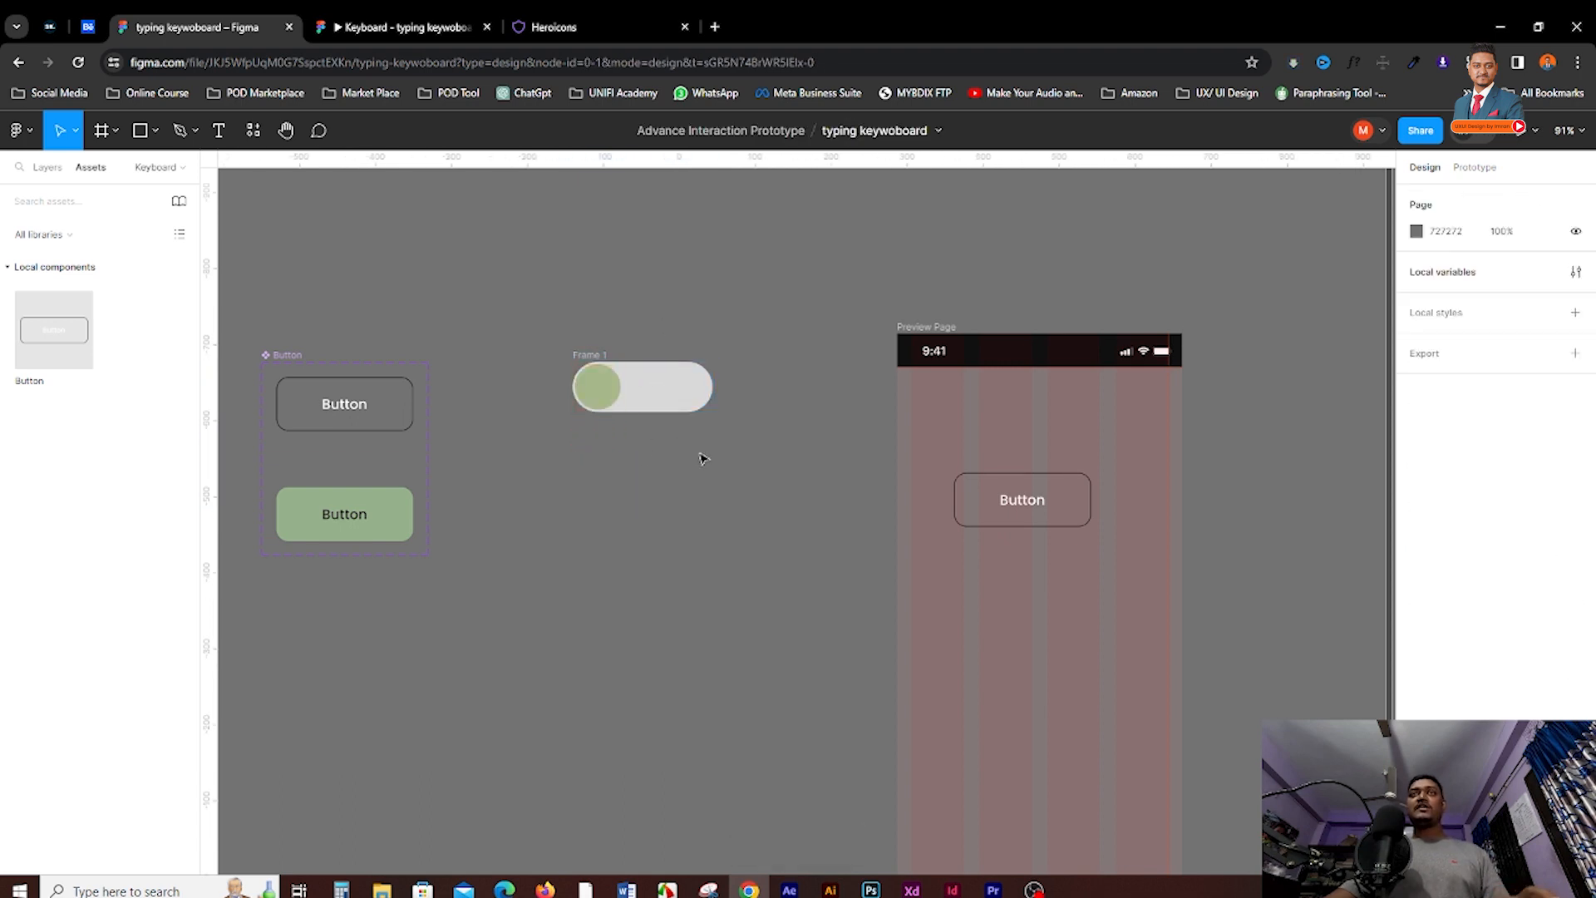
click(605, 359)
key(ctrl+d)
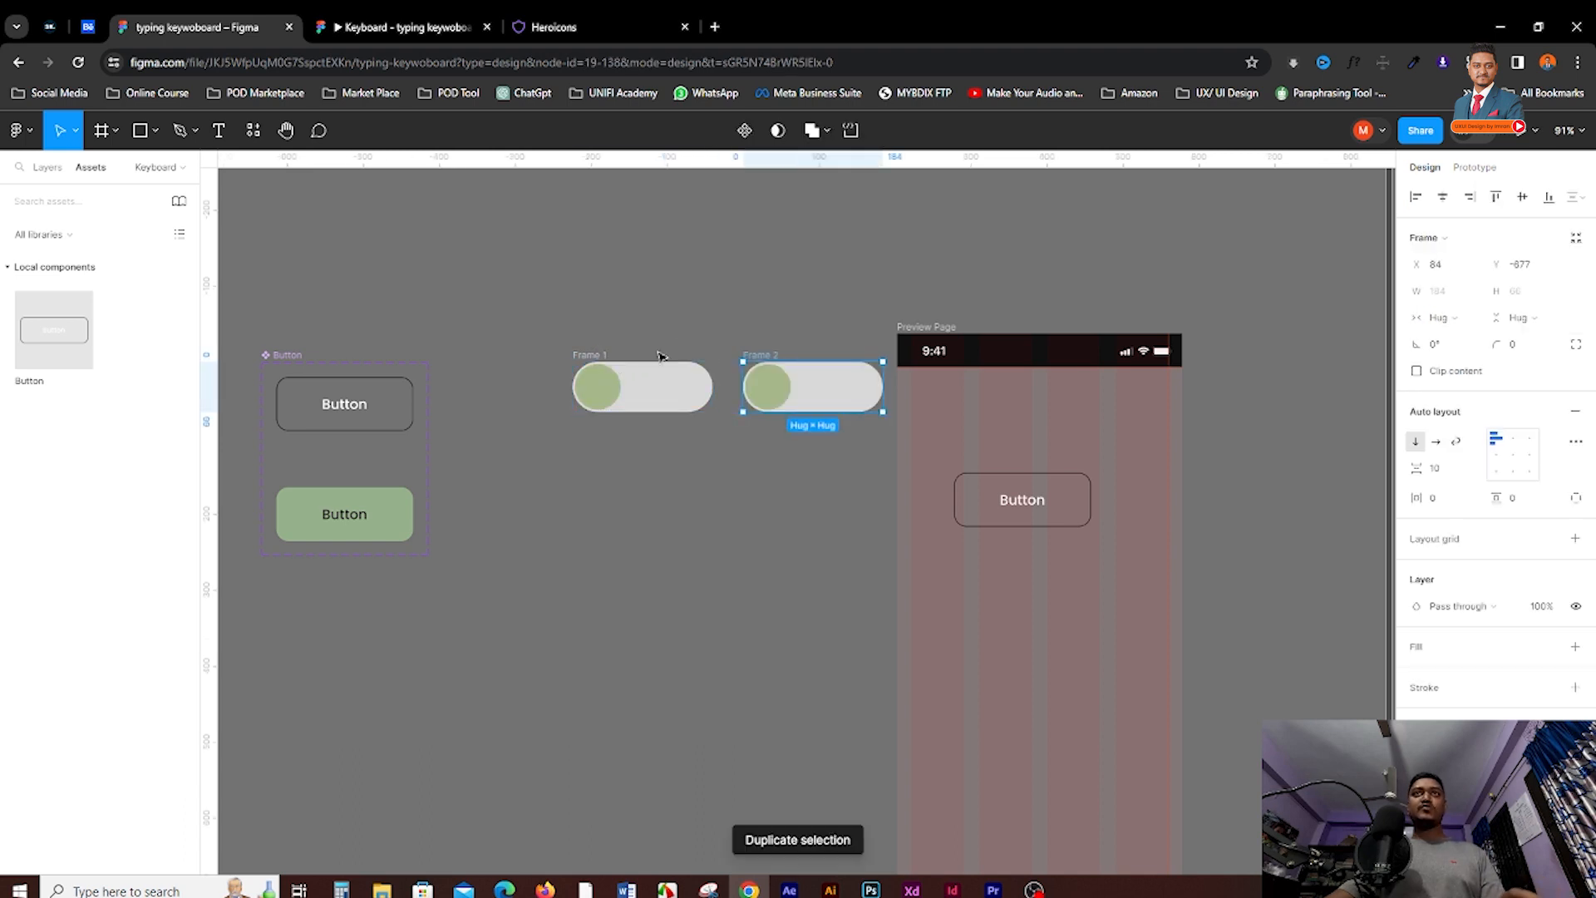
drag(777, 378, 634, 463)
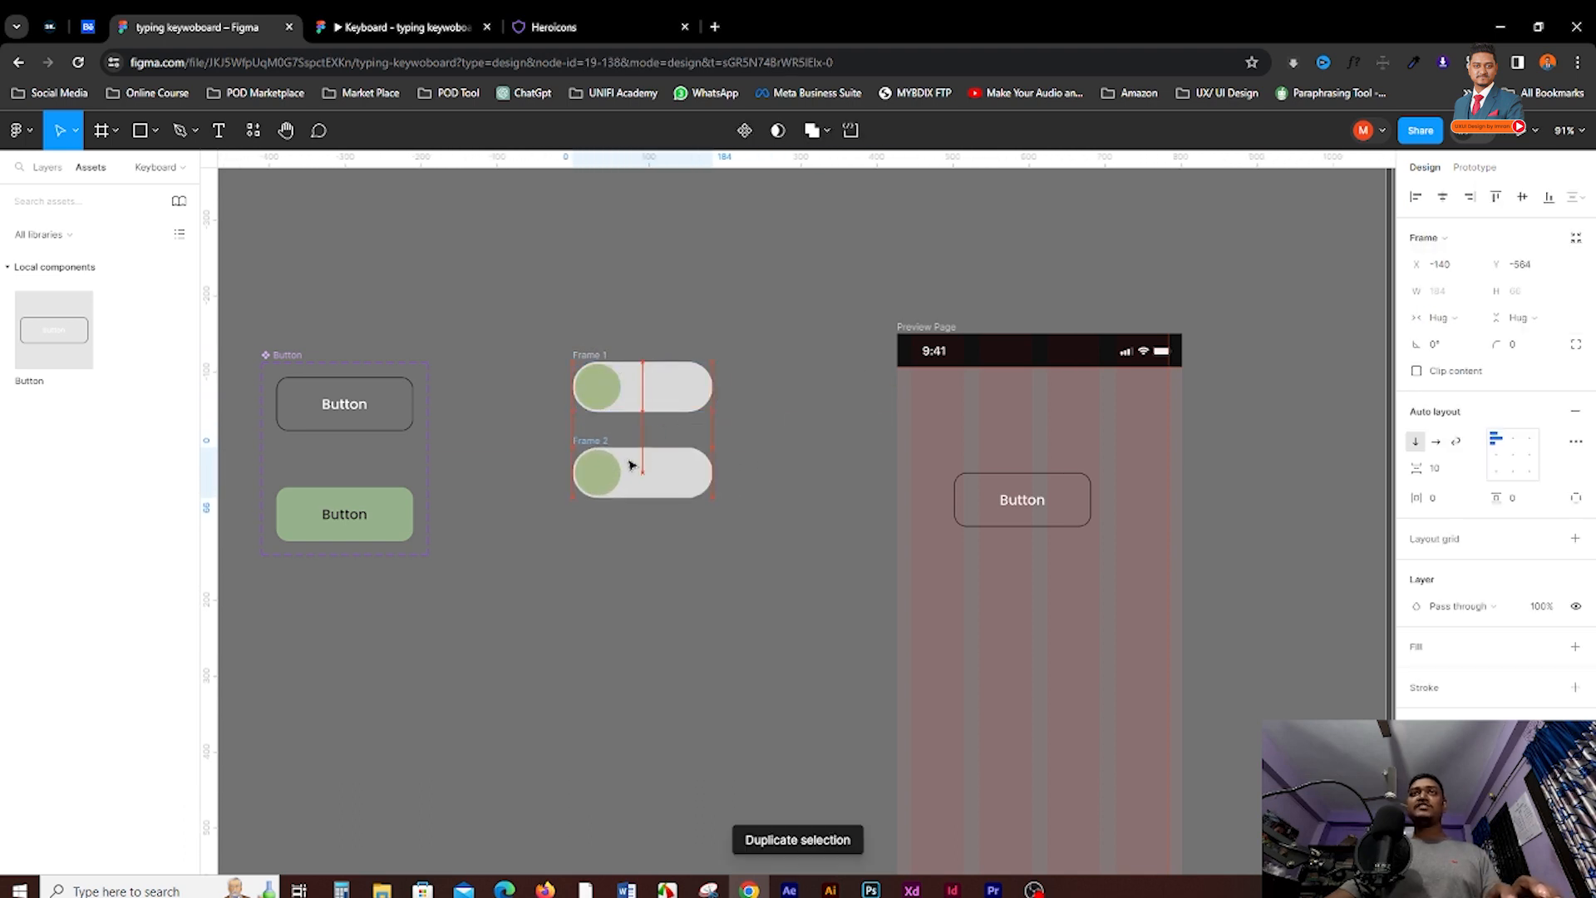
Move the green circle in Frame 2 to the right end of its pill, at X 118
click(713, 570)
scroll(711, 553, up, 5)
scroll(711, 479, up, 3)
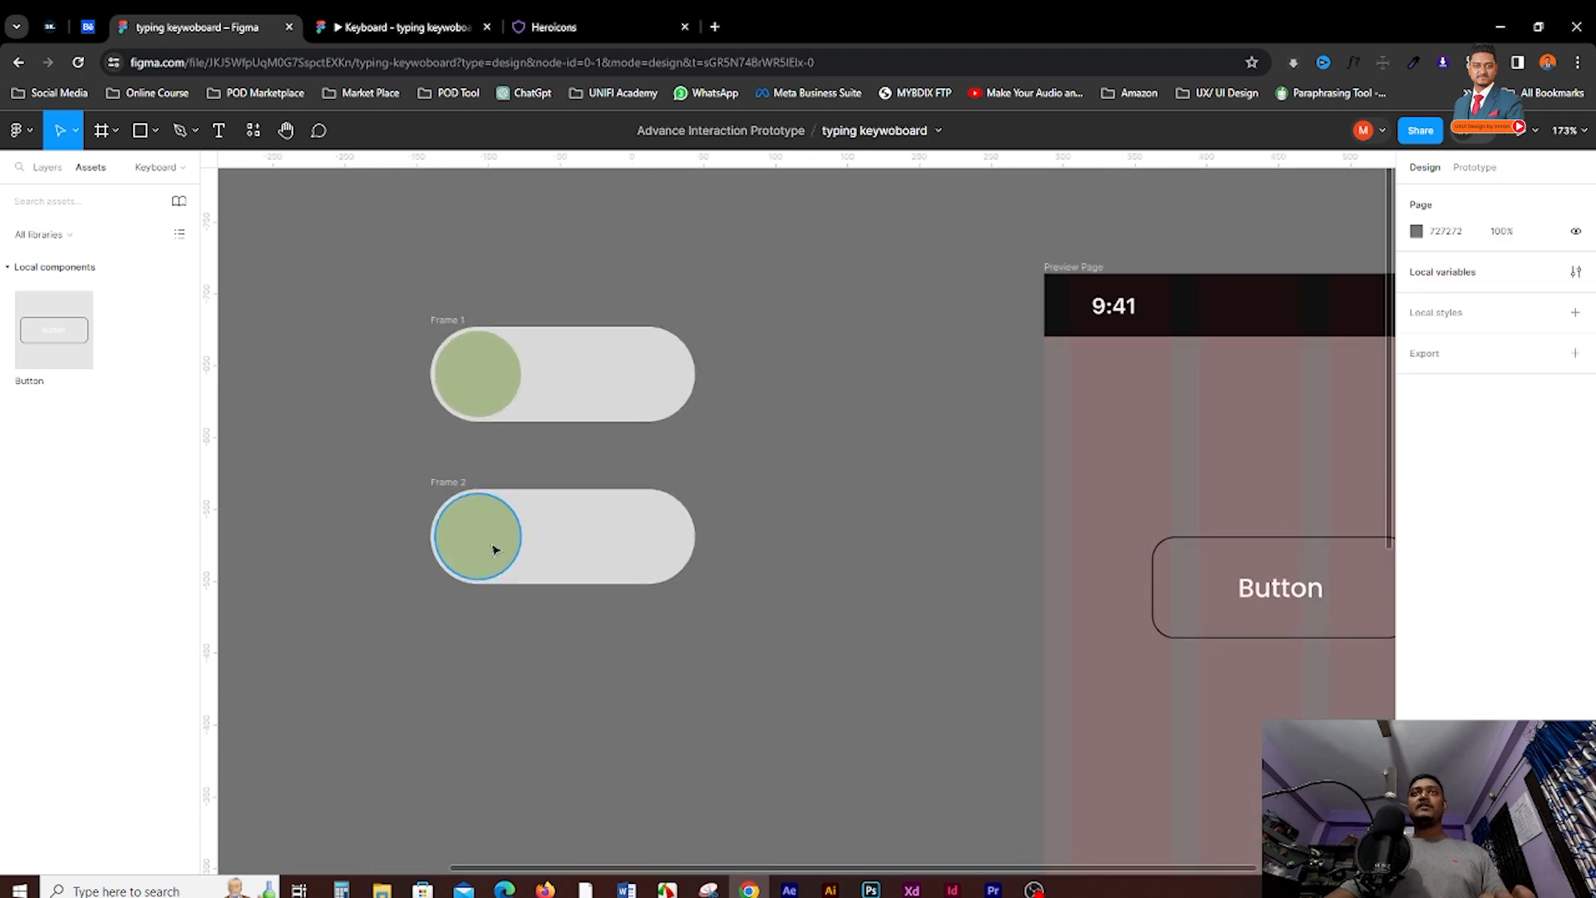
click(495, 547)
drag(490, 544, 678, 539)
key(alt)
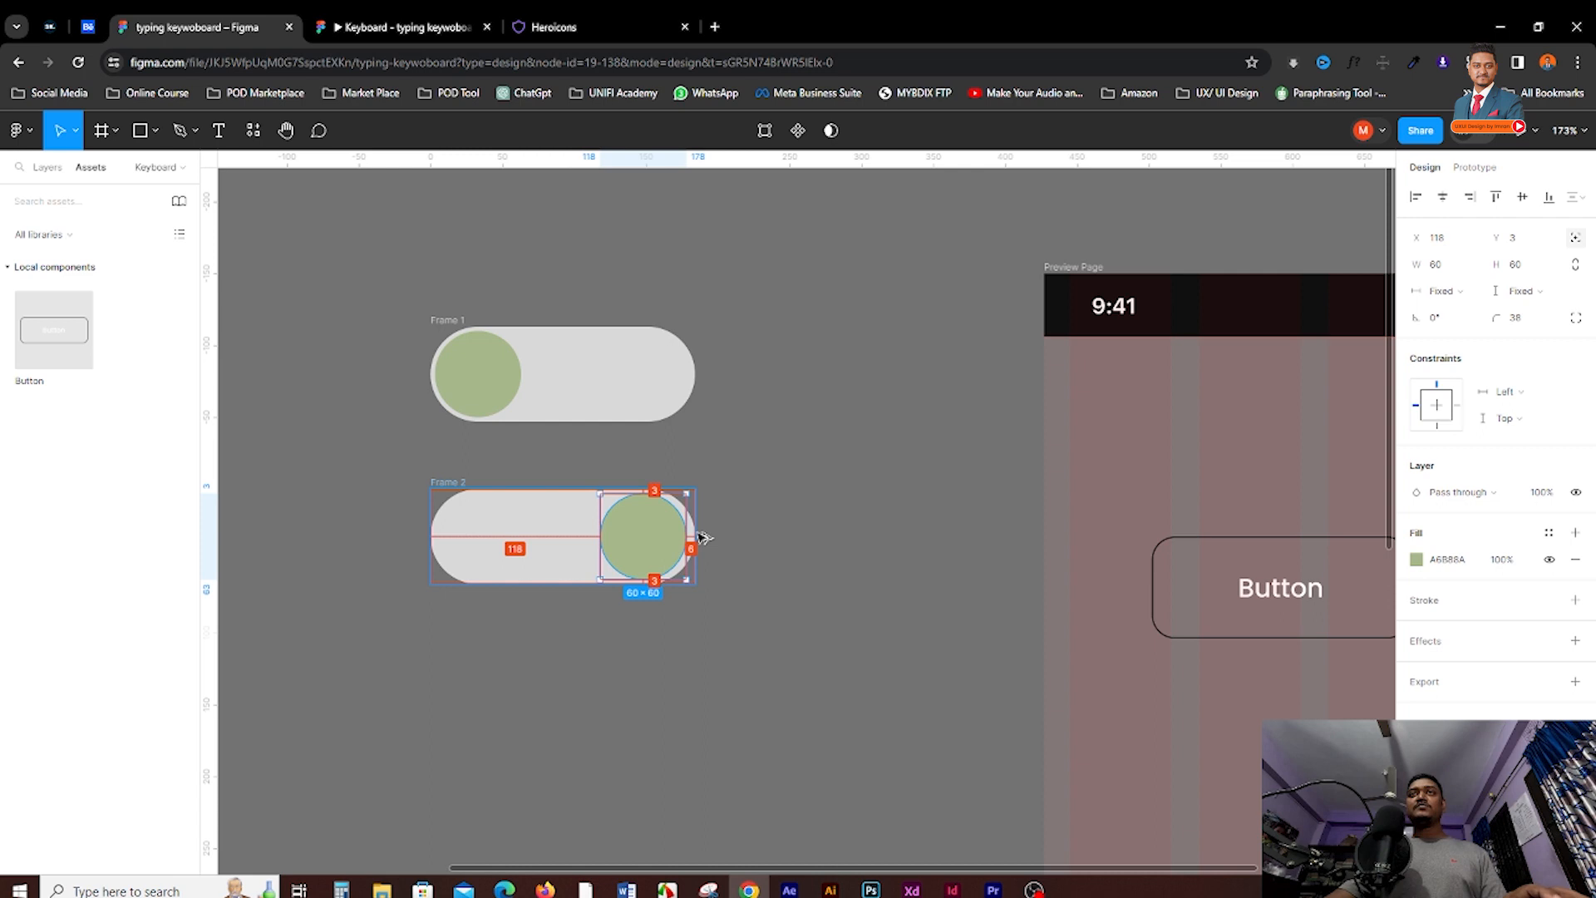
Nudge the green circle in Frame 2 to X 121, matching its end margin to the 3 px above and below
scroll(702, 538, up, 10)
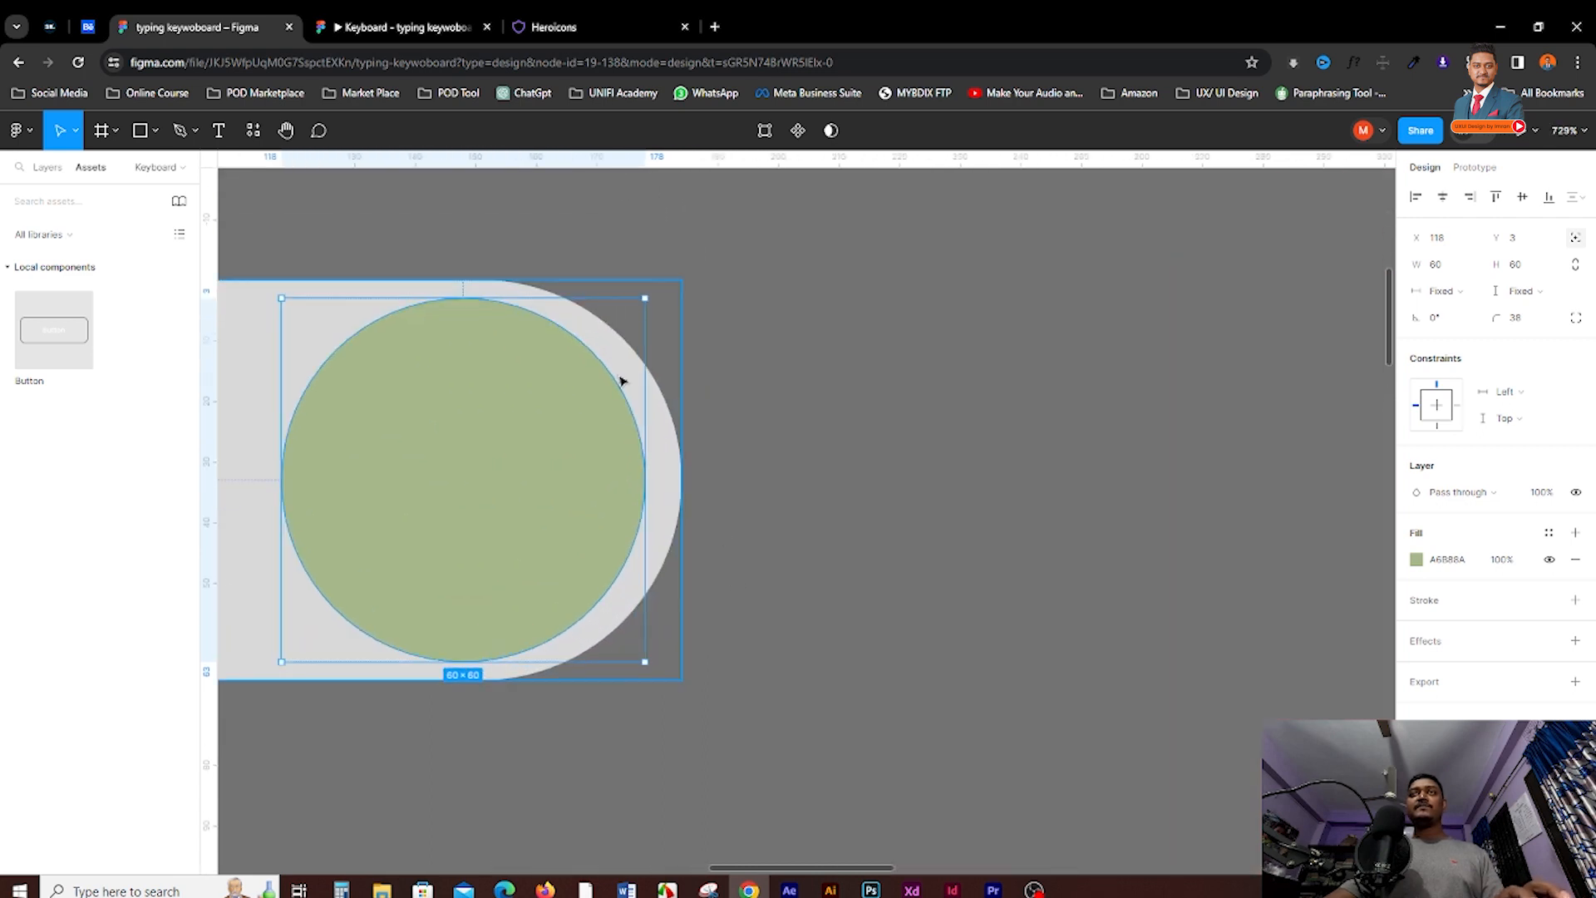
key(alt)
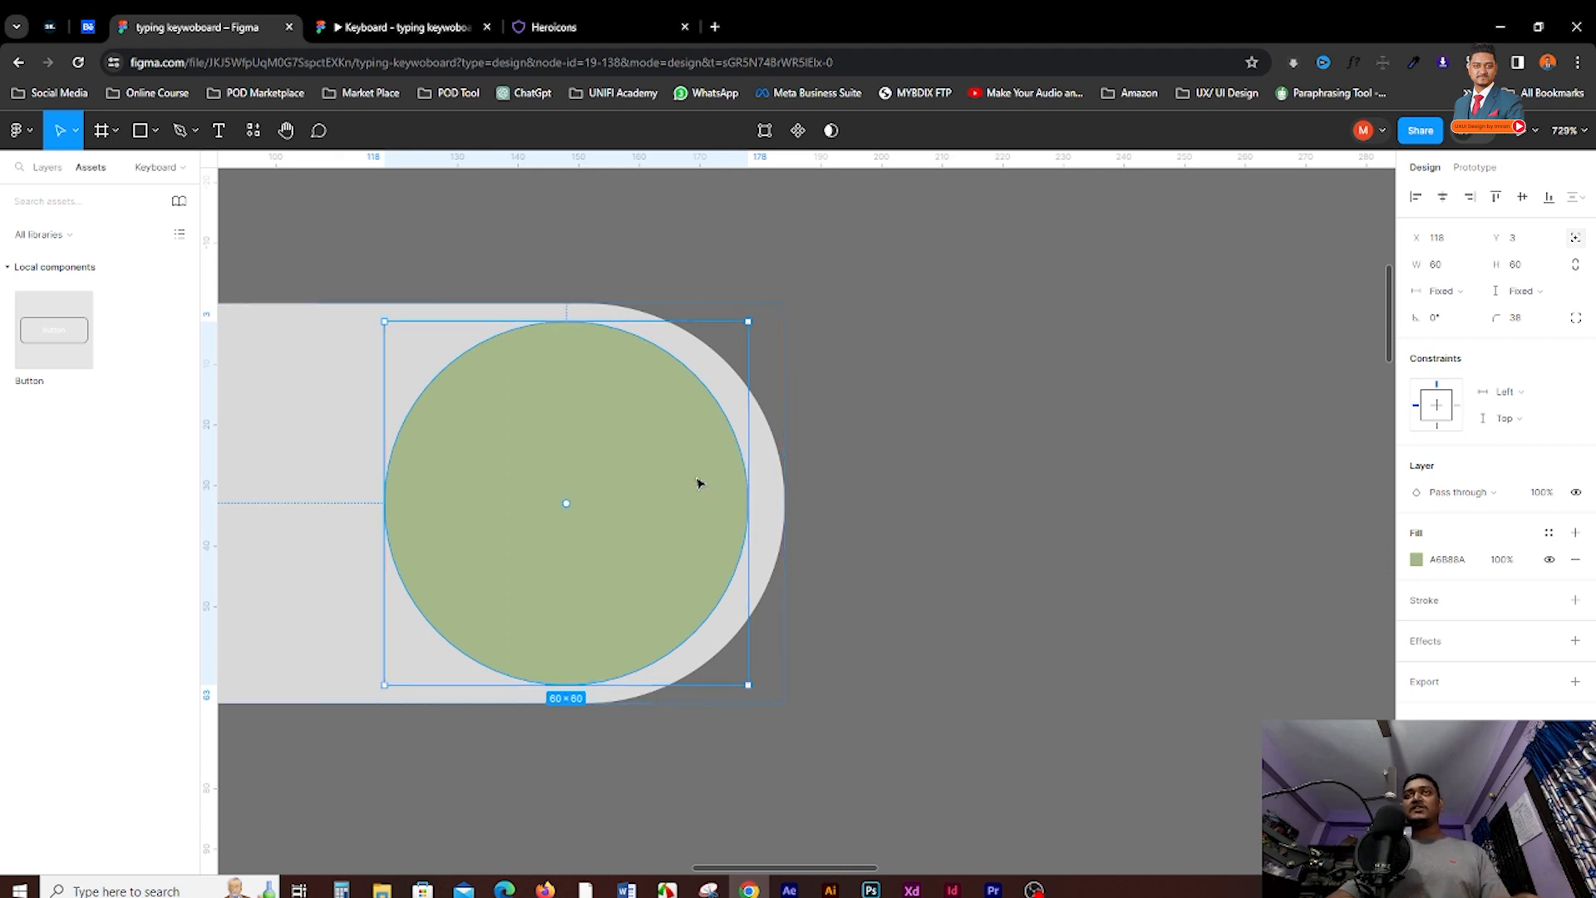
key(Right)
key(Right)
key(Right)
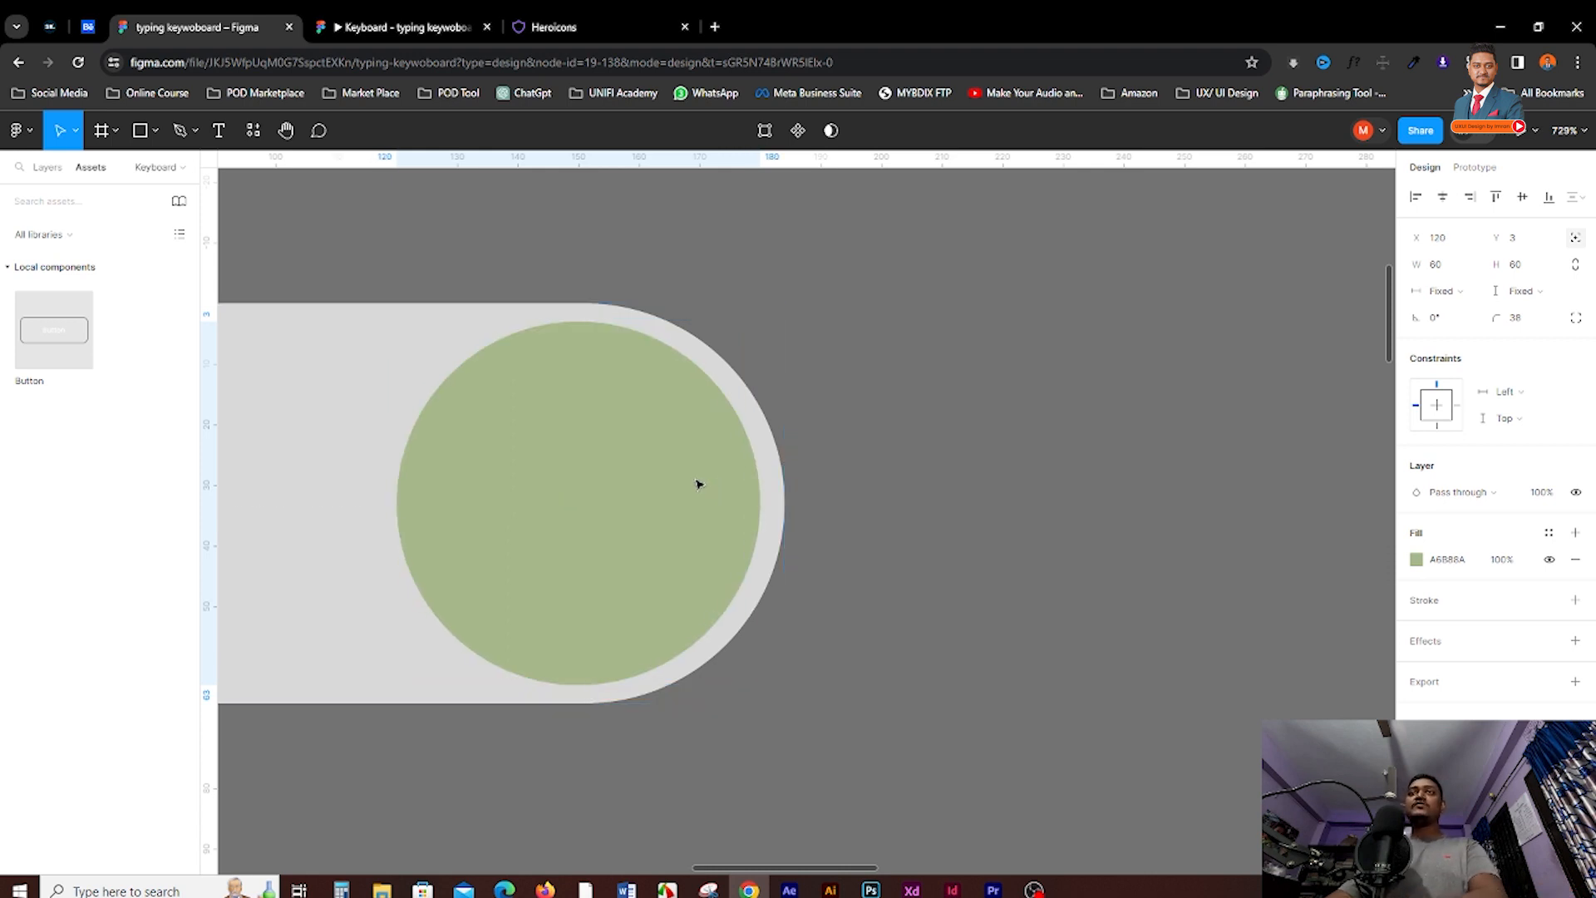
key(alt)
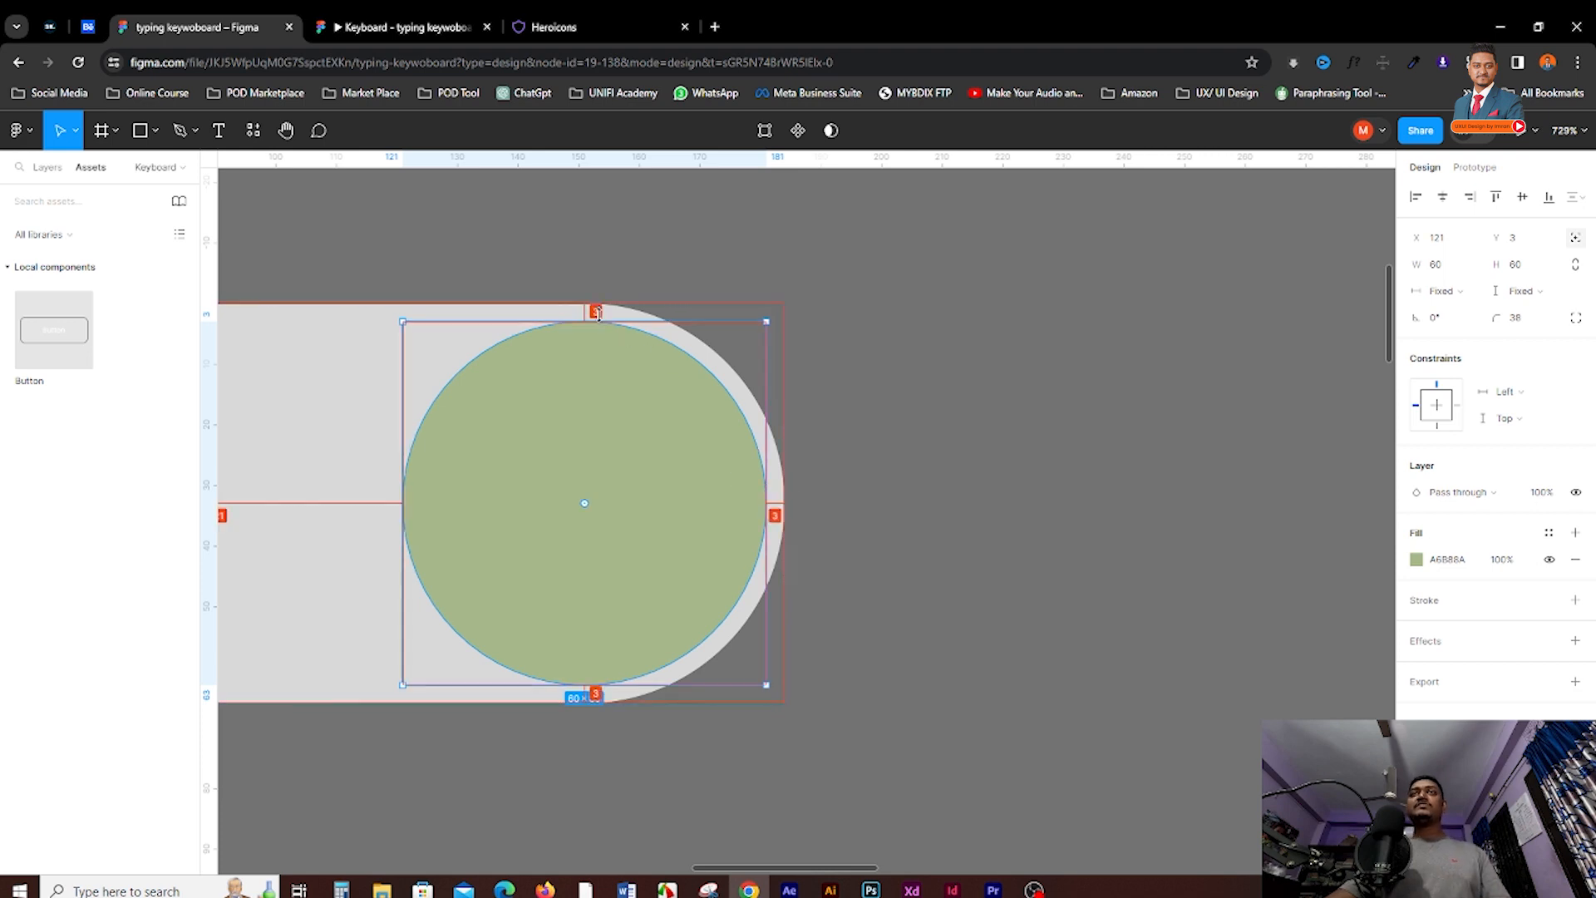
key(alt)
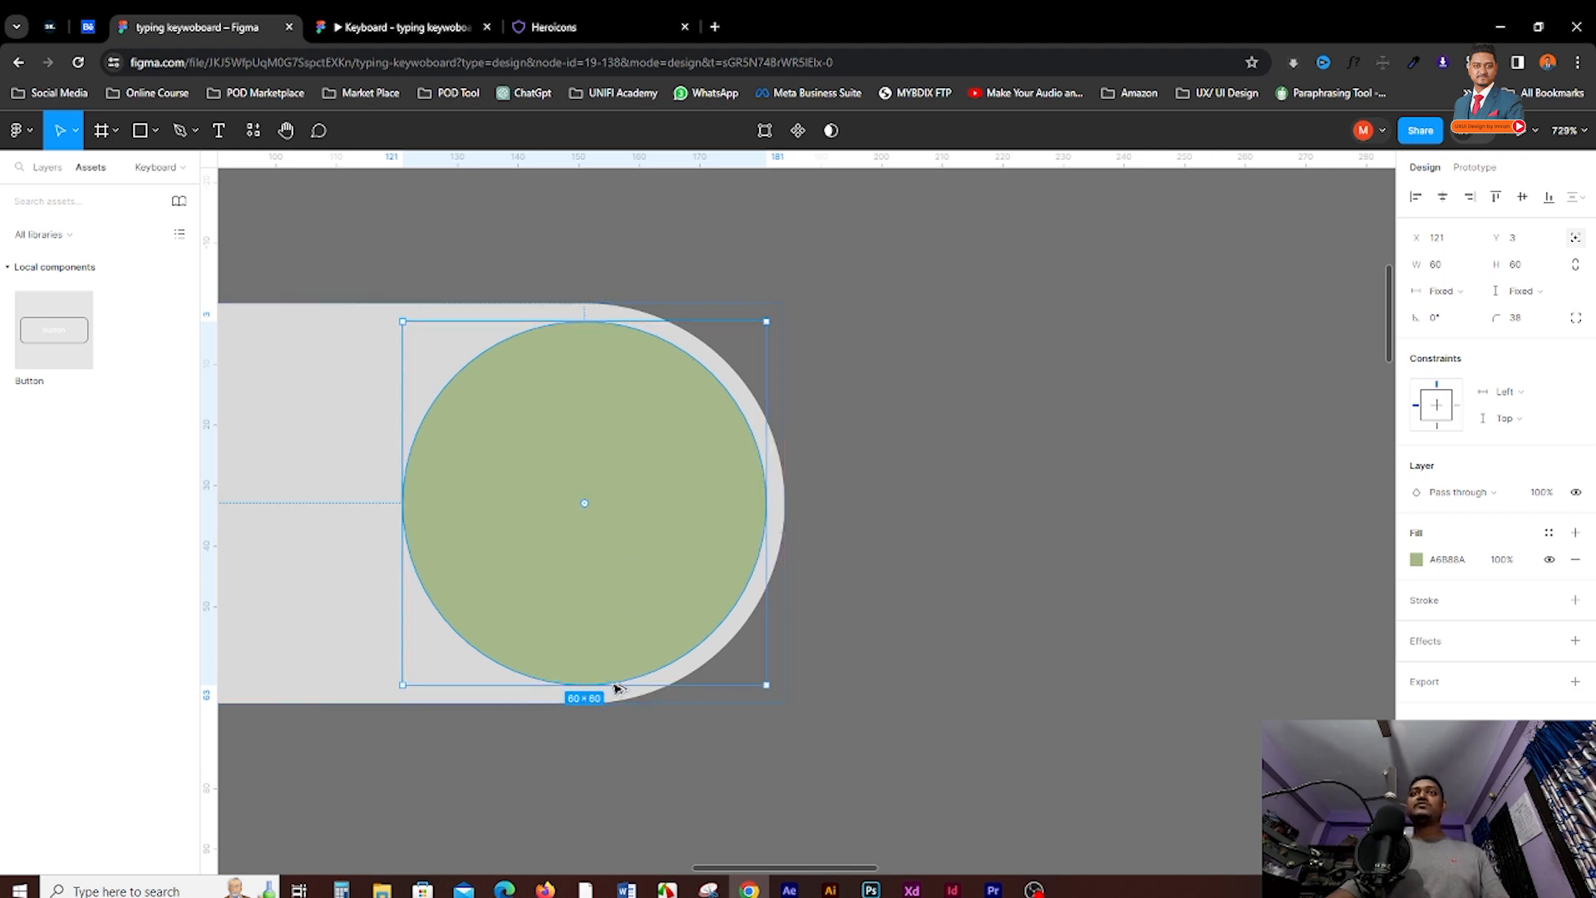
click(927, 403)
scroll(931, 408, down, 5)
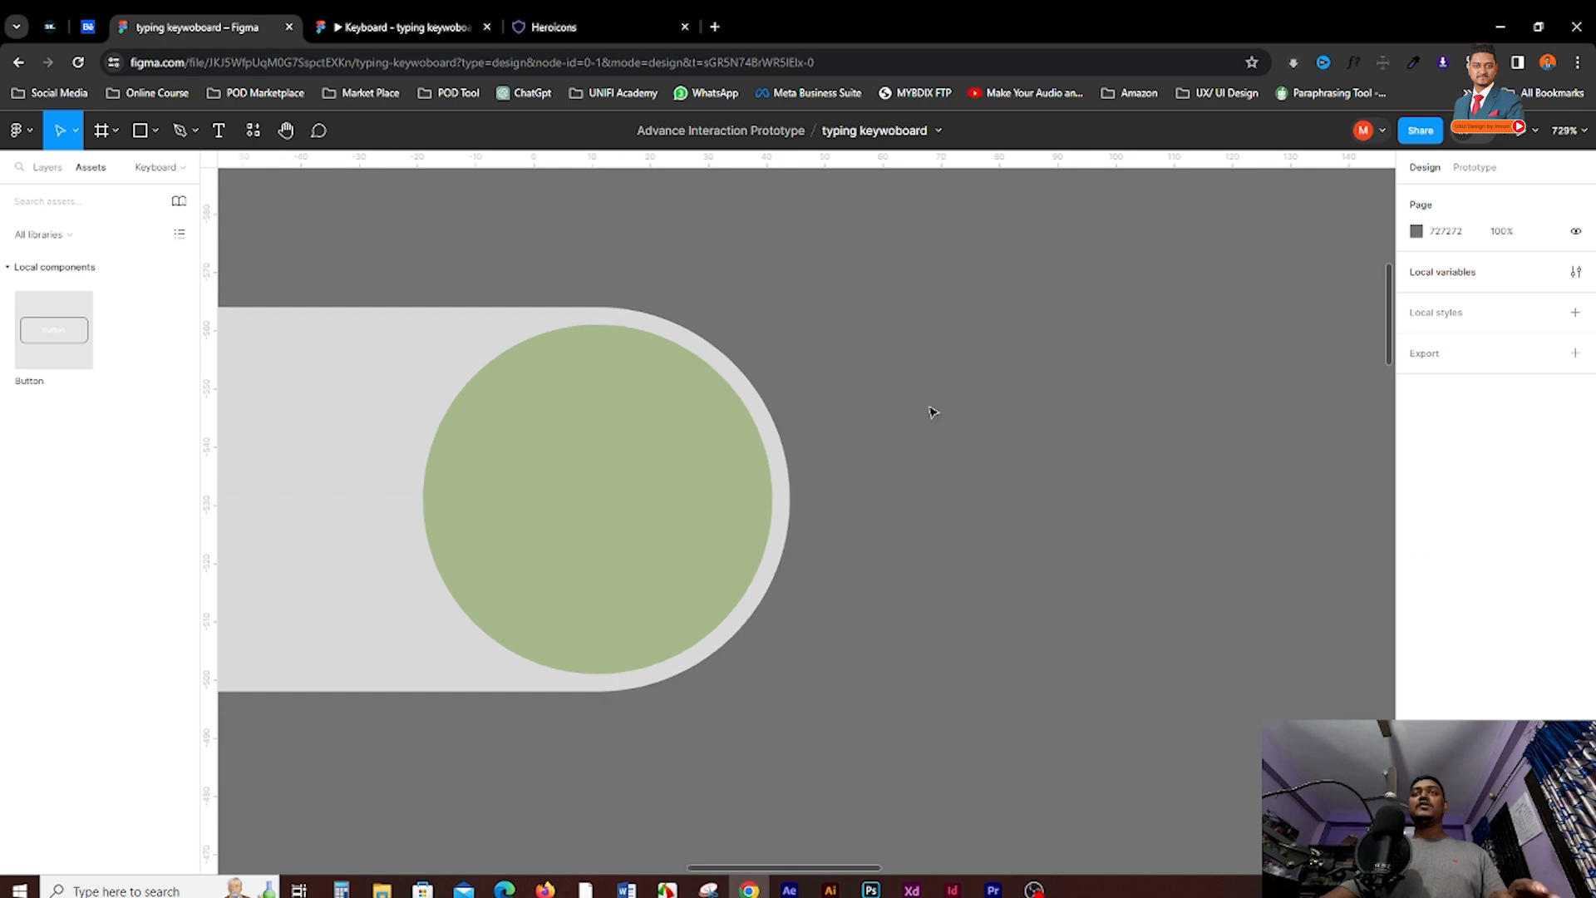
scroll(933, 400, up, 2)
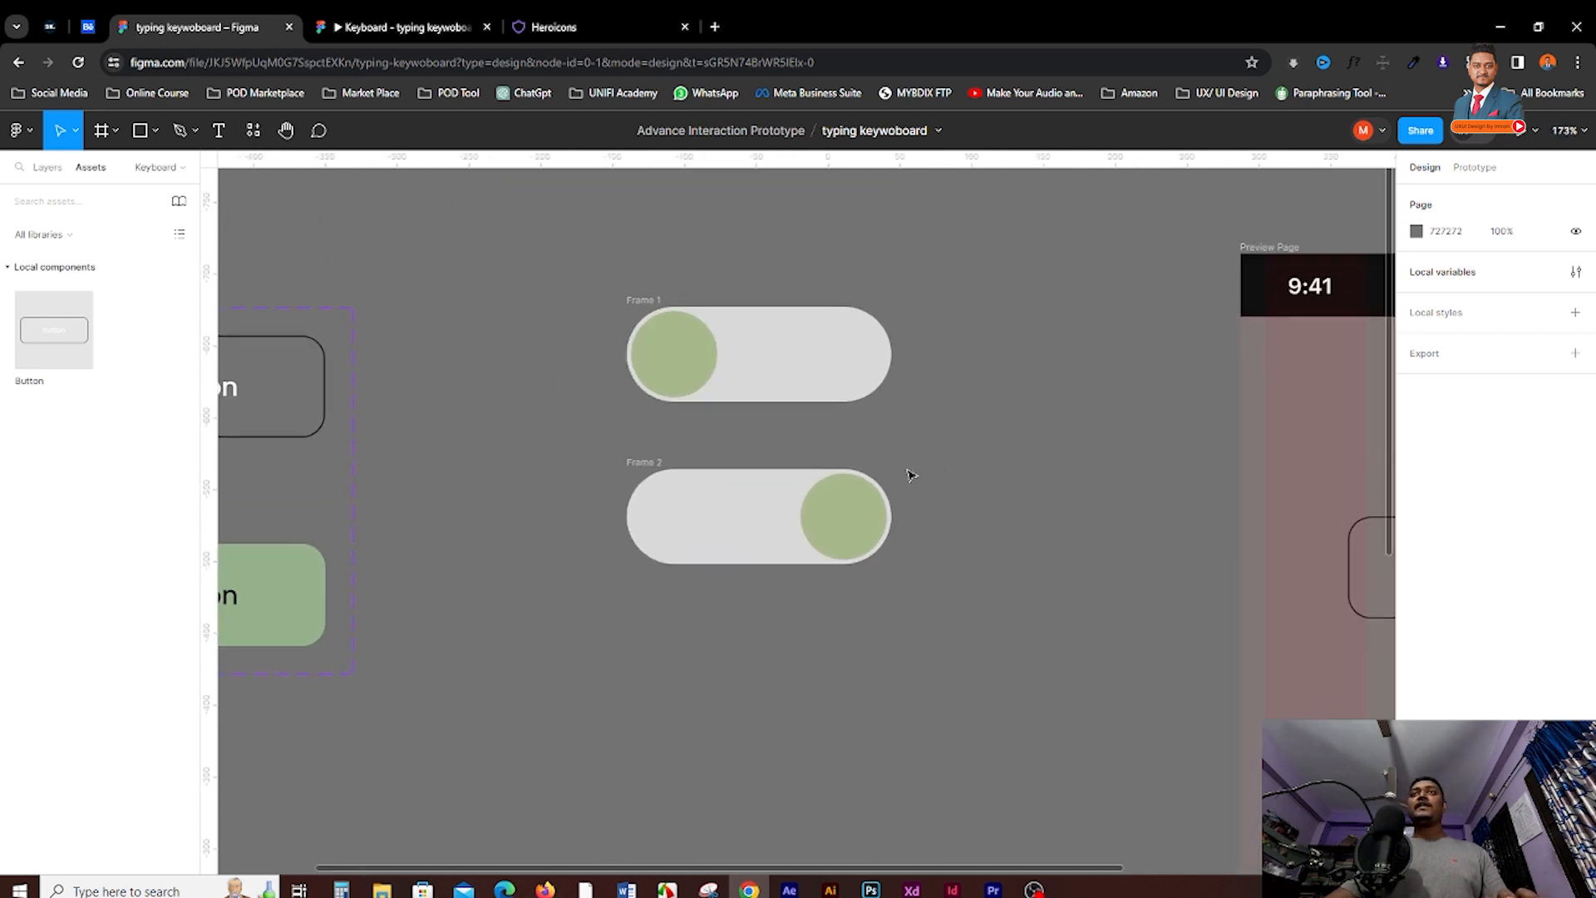
click(745, 499)
scroll(1472, 636, down, 1)
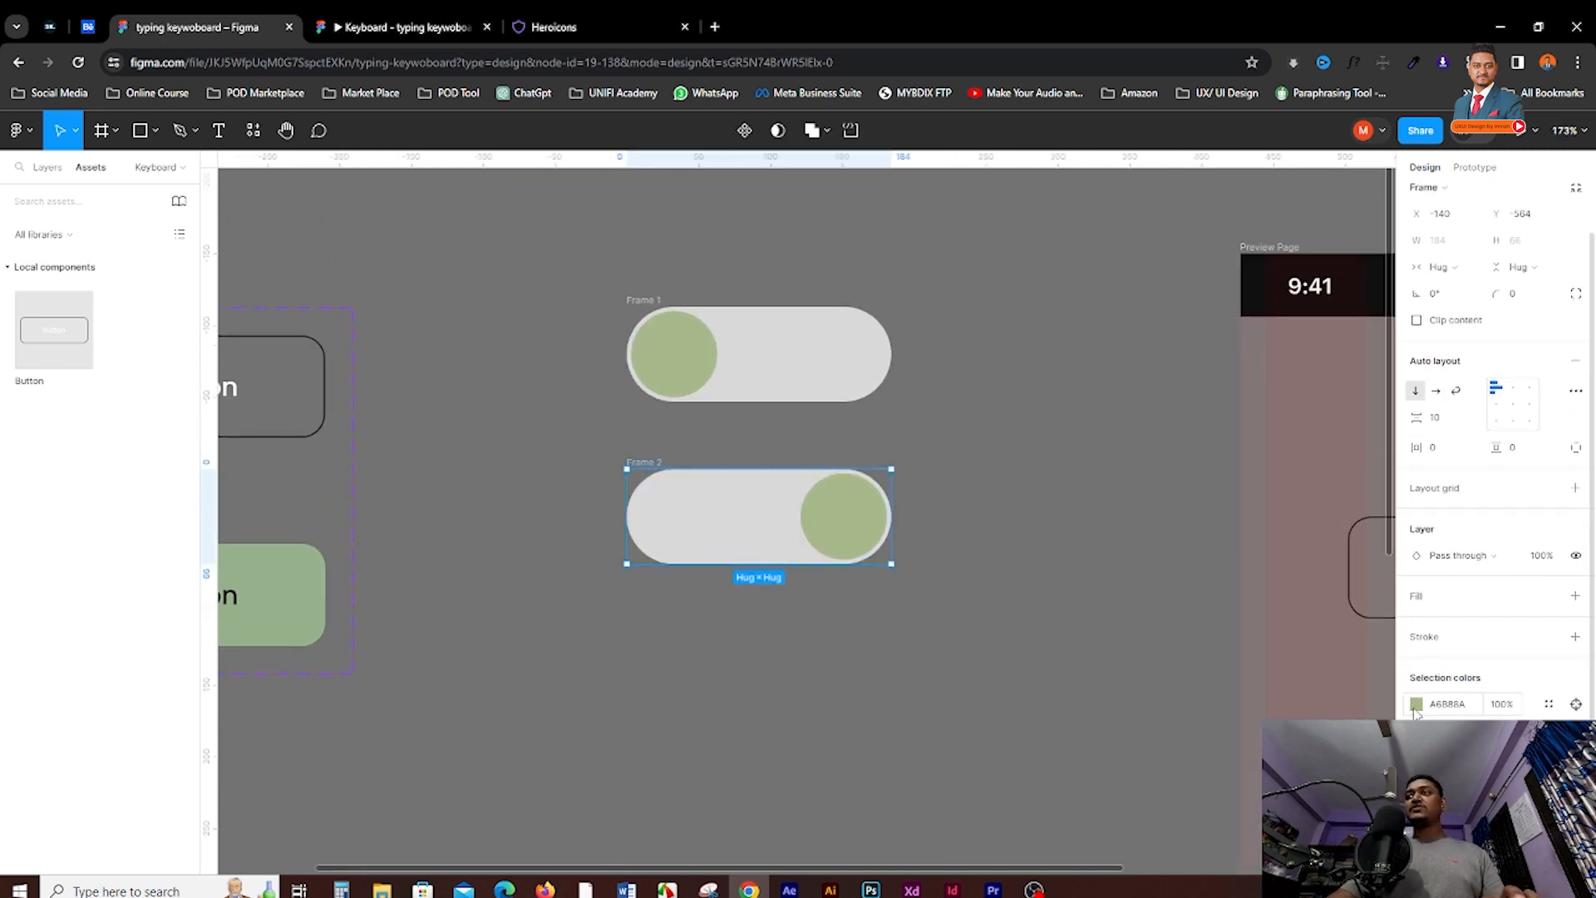
click(1416, 705)
mouse_move(1249, 504)
mouse_down()
mouse_move(1275, 526)
mouse_move(1250, 523)
mouse_up()
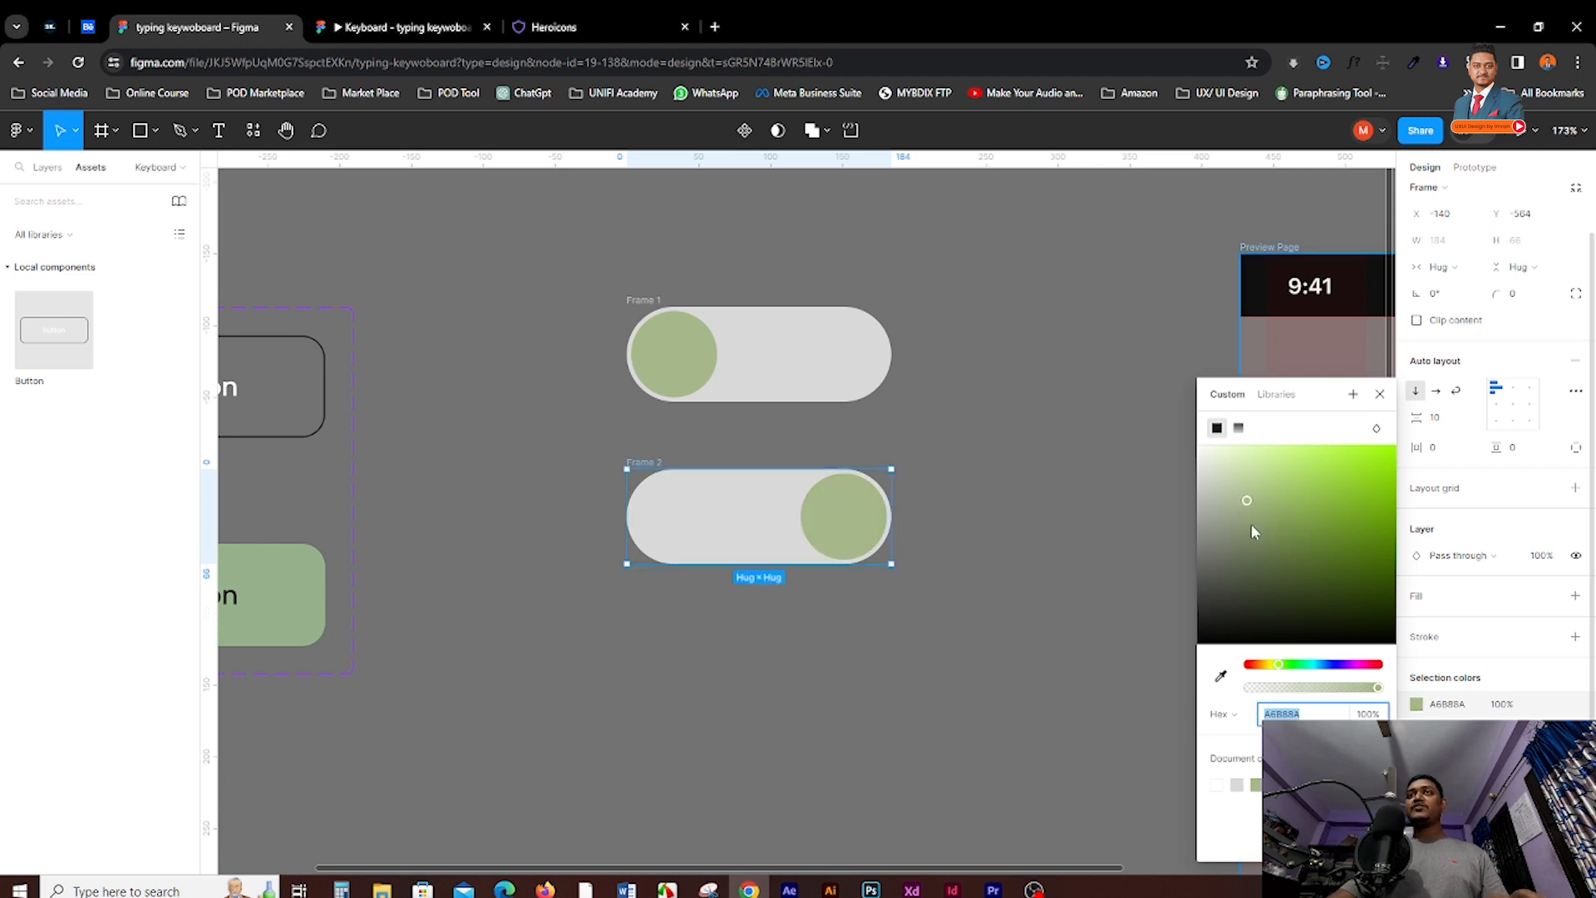
double_click(744, 509)
key(Escape)
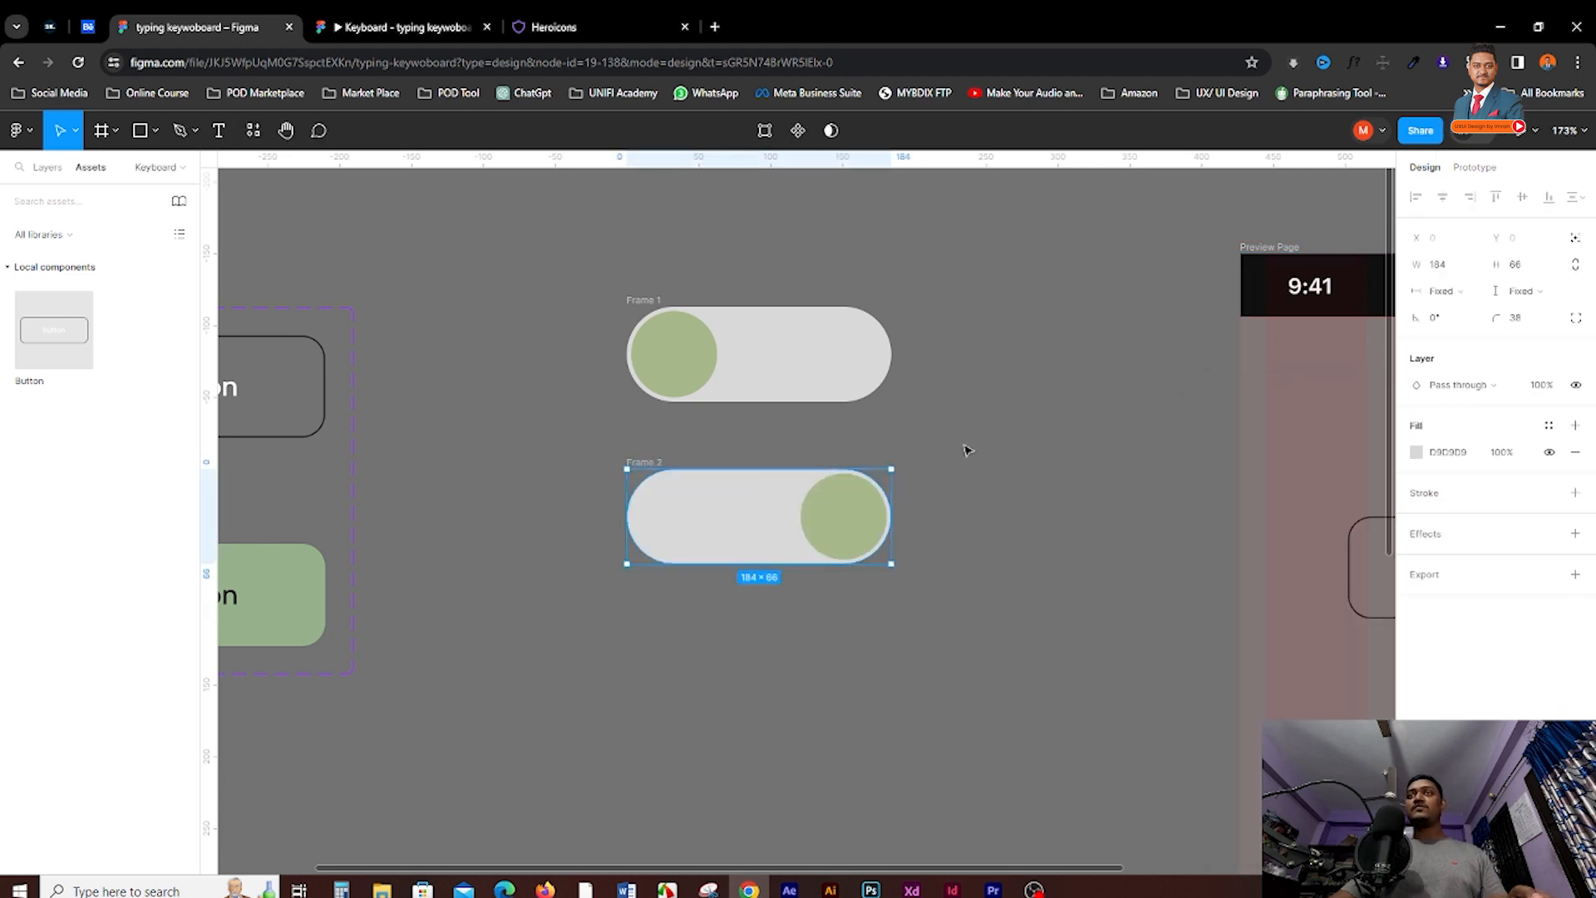
click(1016, 432)
Fill the pill background in Frame 2 with the soft red CC8A8A
click(688, 511)
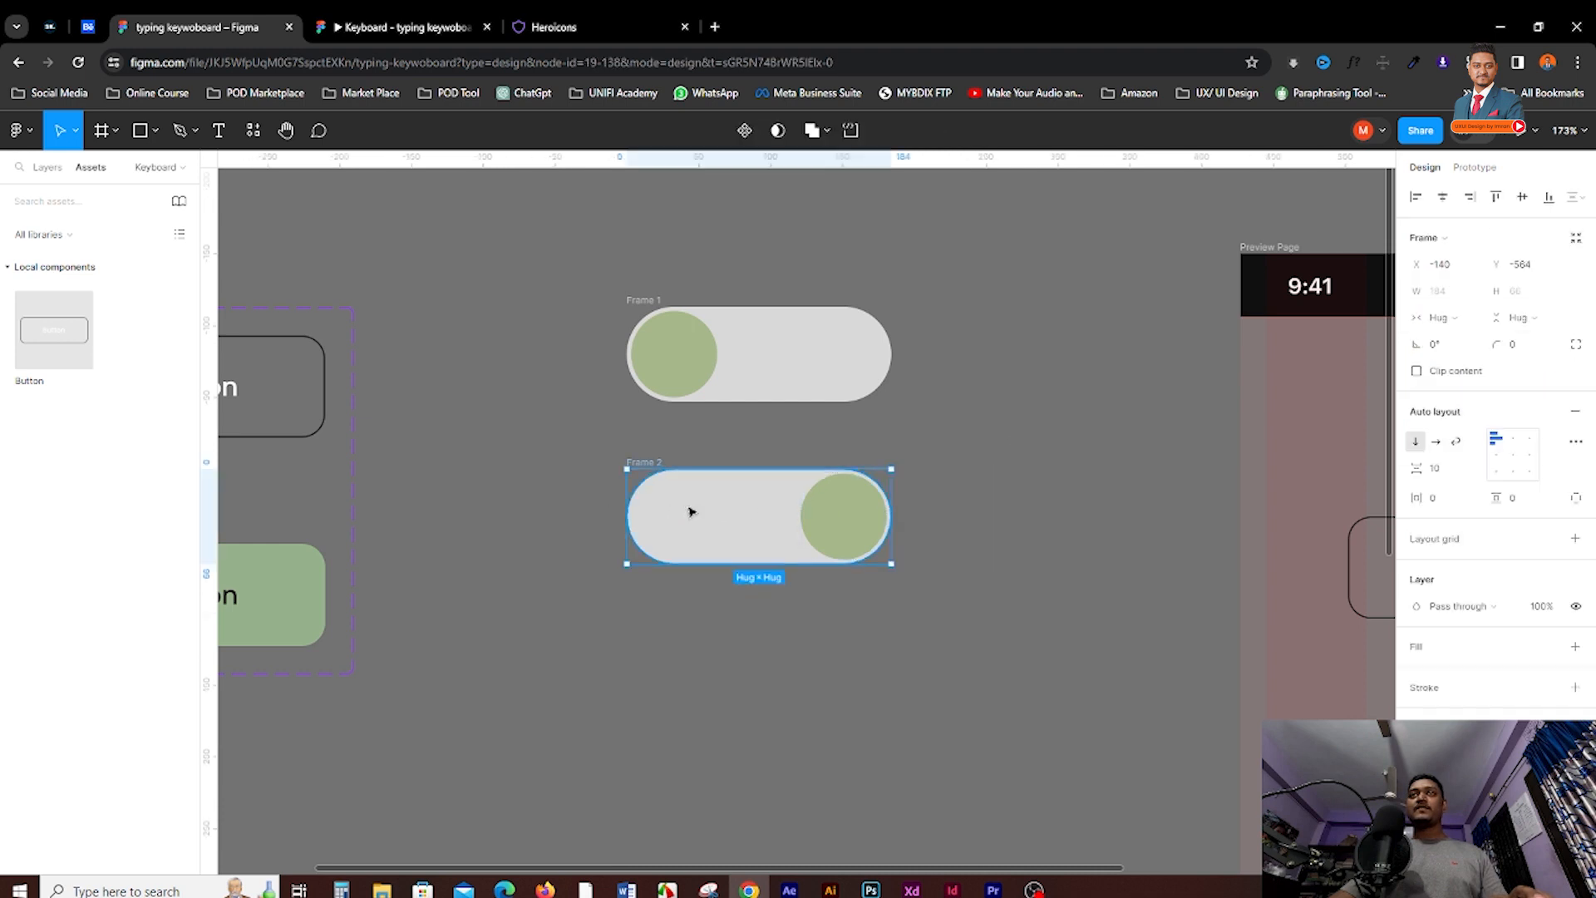
click(1417, 452)
drag(1300, 492, 1264, 496)
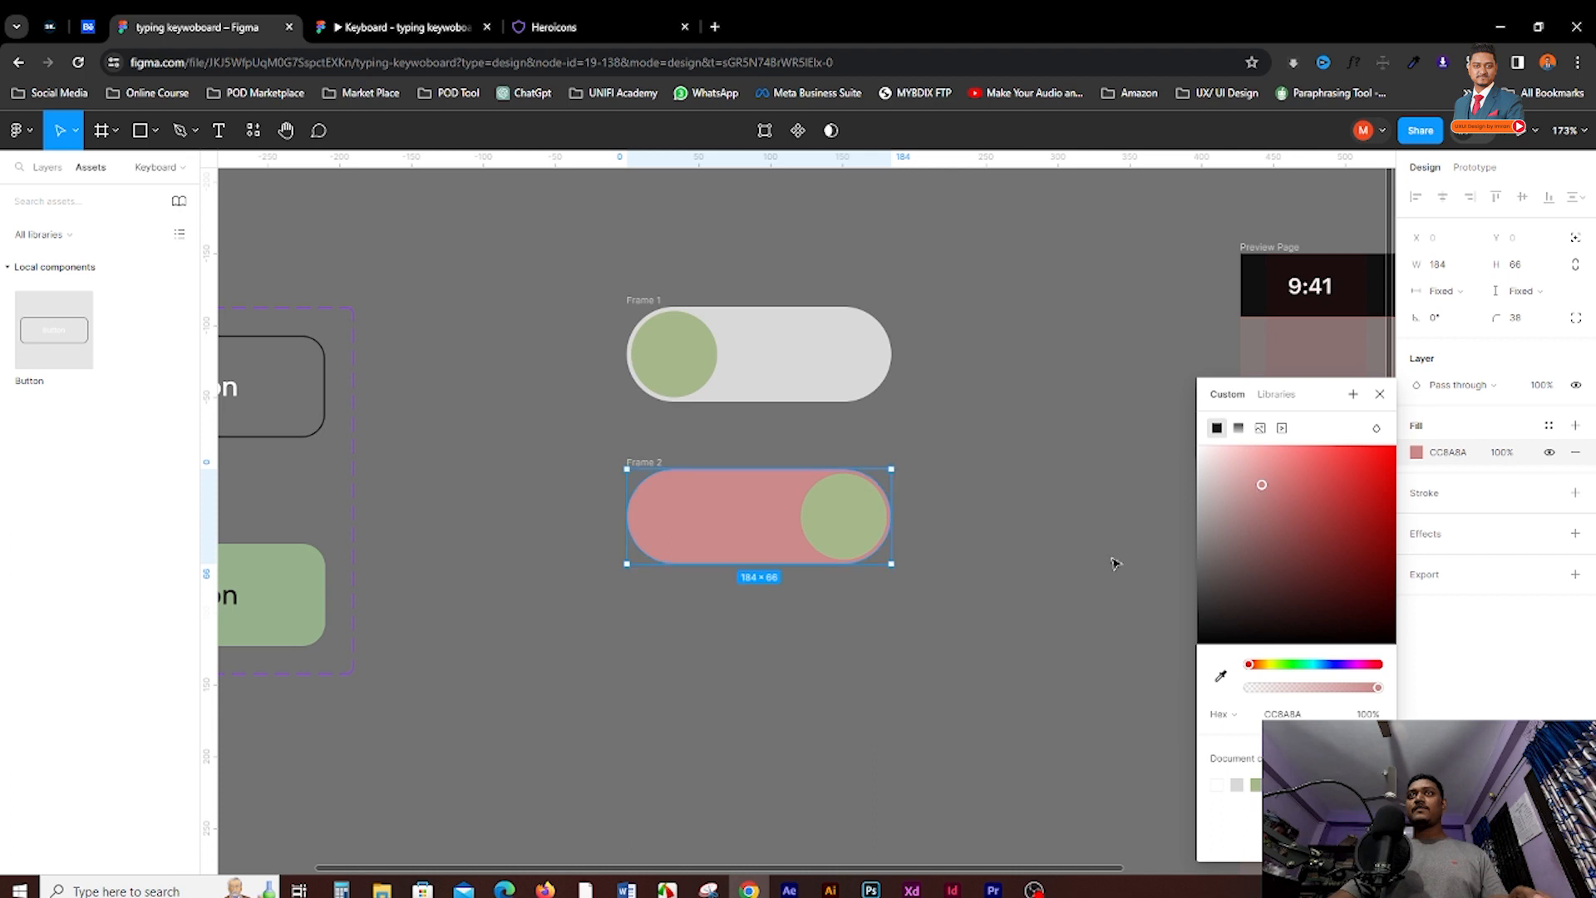
click(1037, 499)
Rename Frame 2 as Frame 1 and show the file's layer list
scroll(1037, 499, down, 5)
drag(1038, 432, 827, 511)
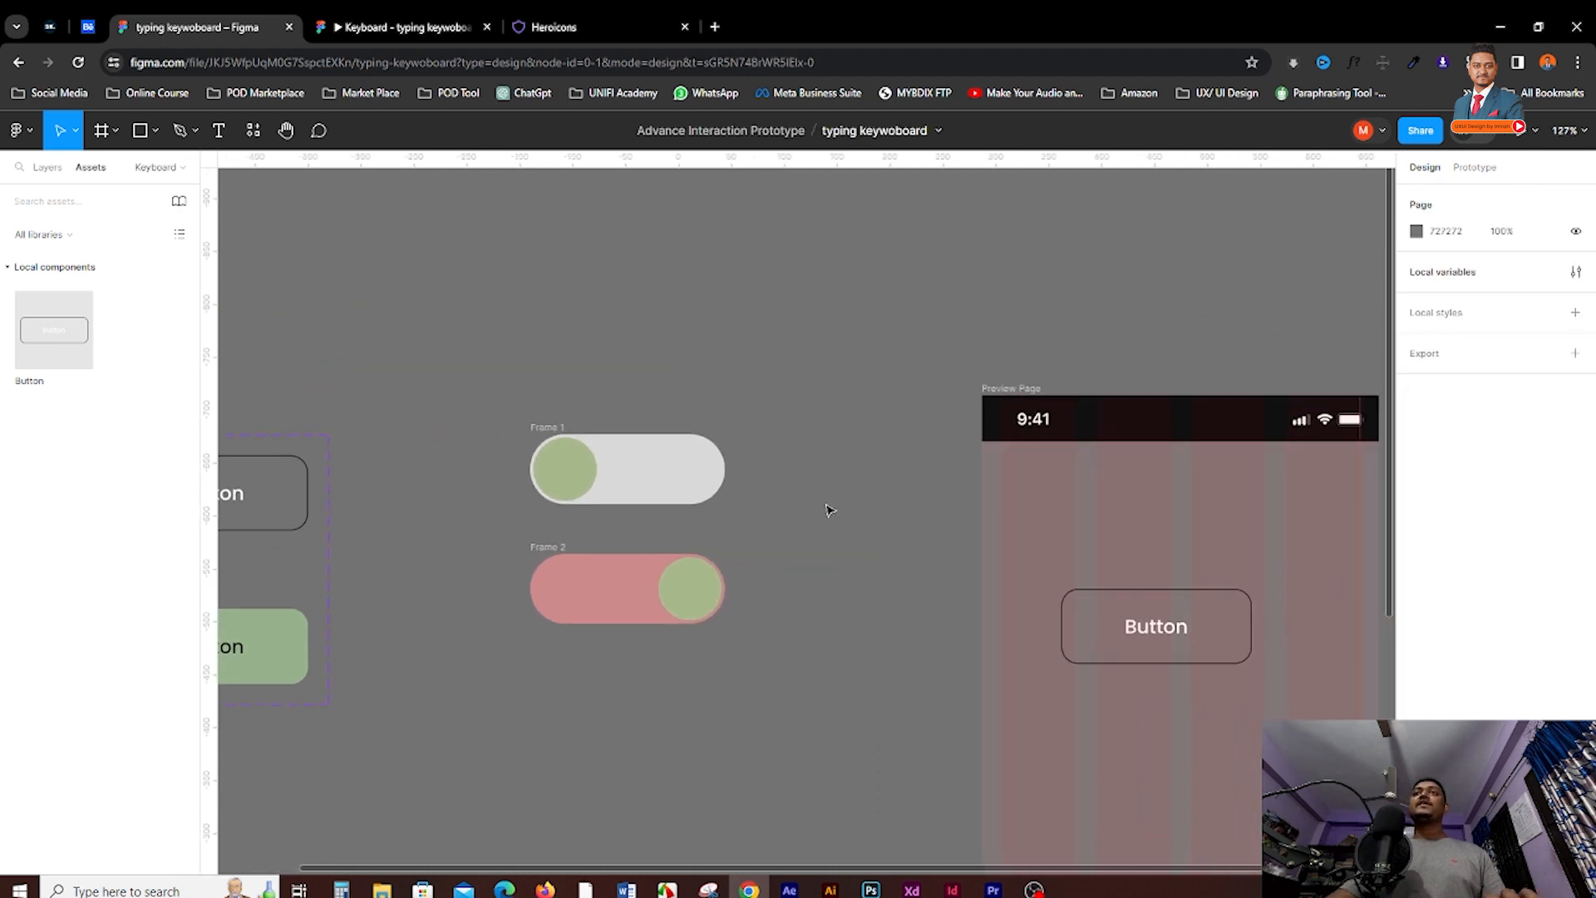
scroll(828, 512, down, 2)
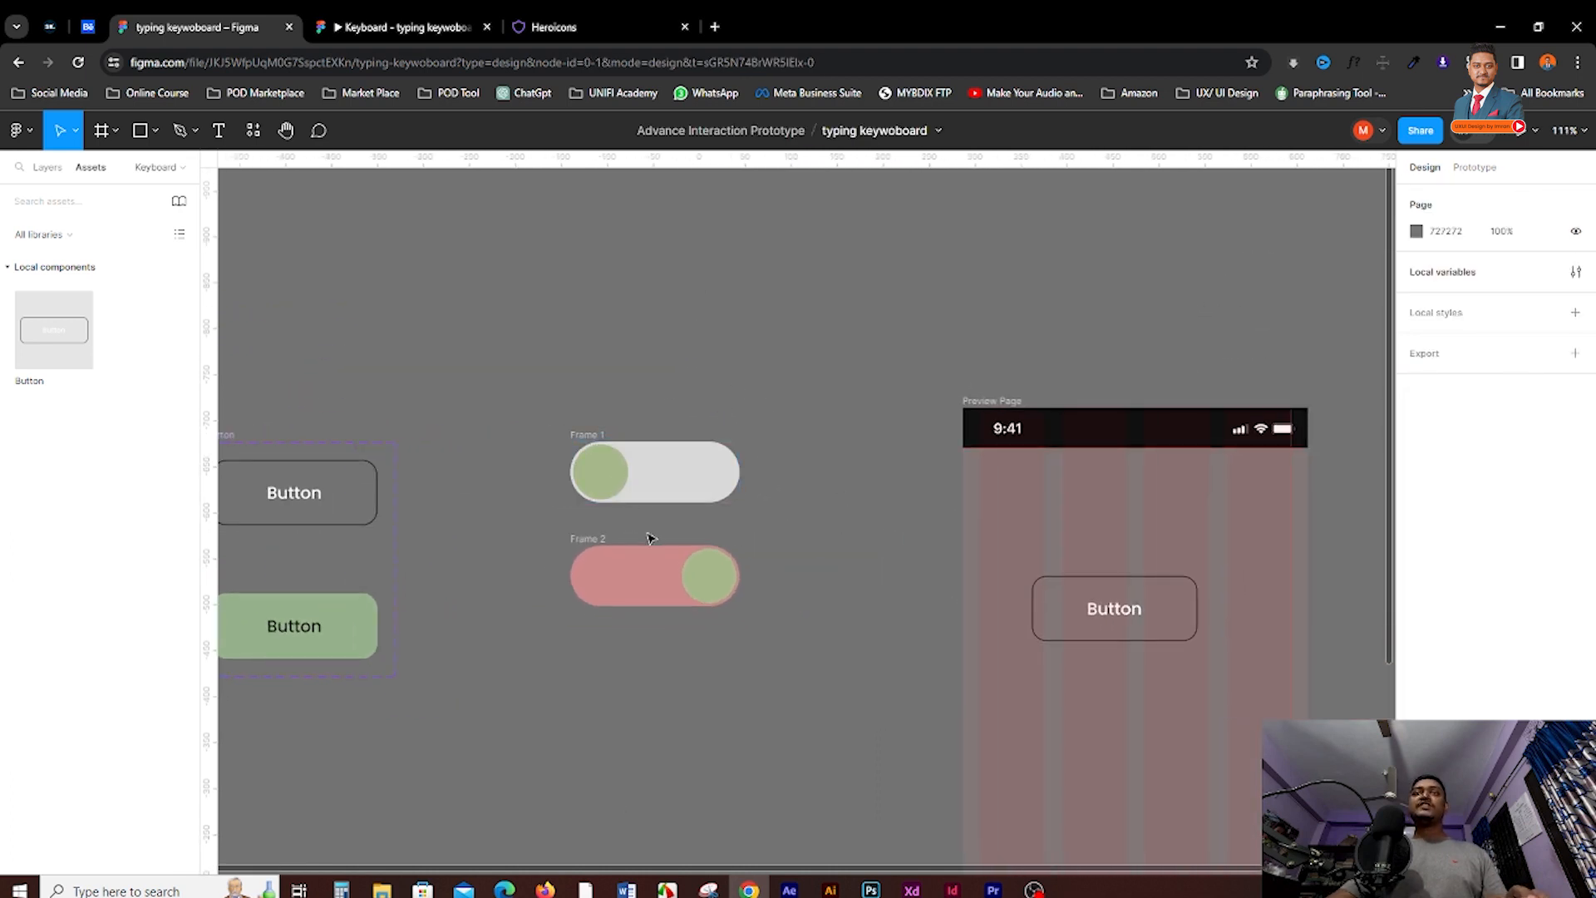
click(605, 540)
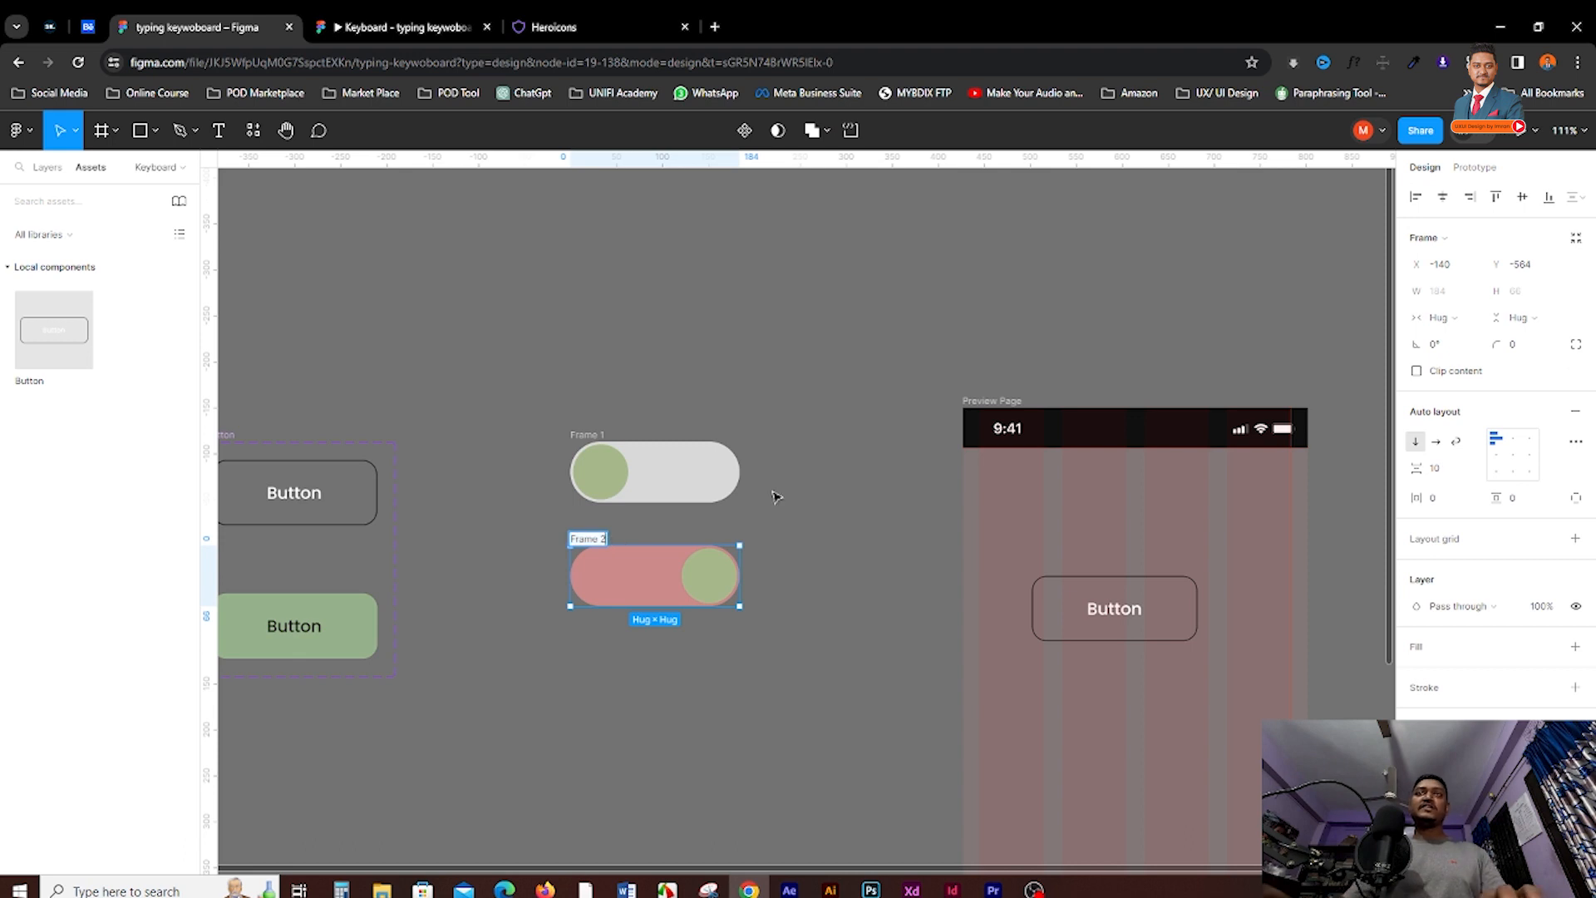
click(47, 167)
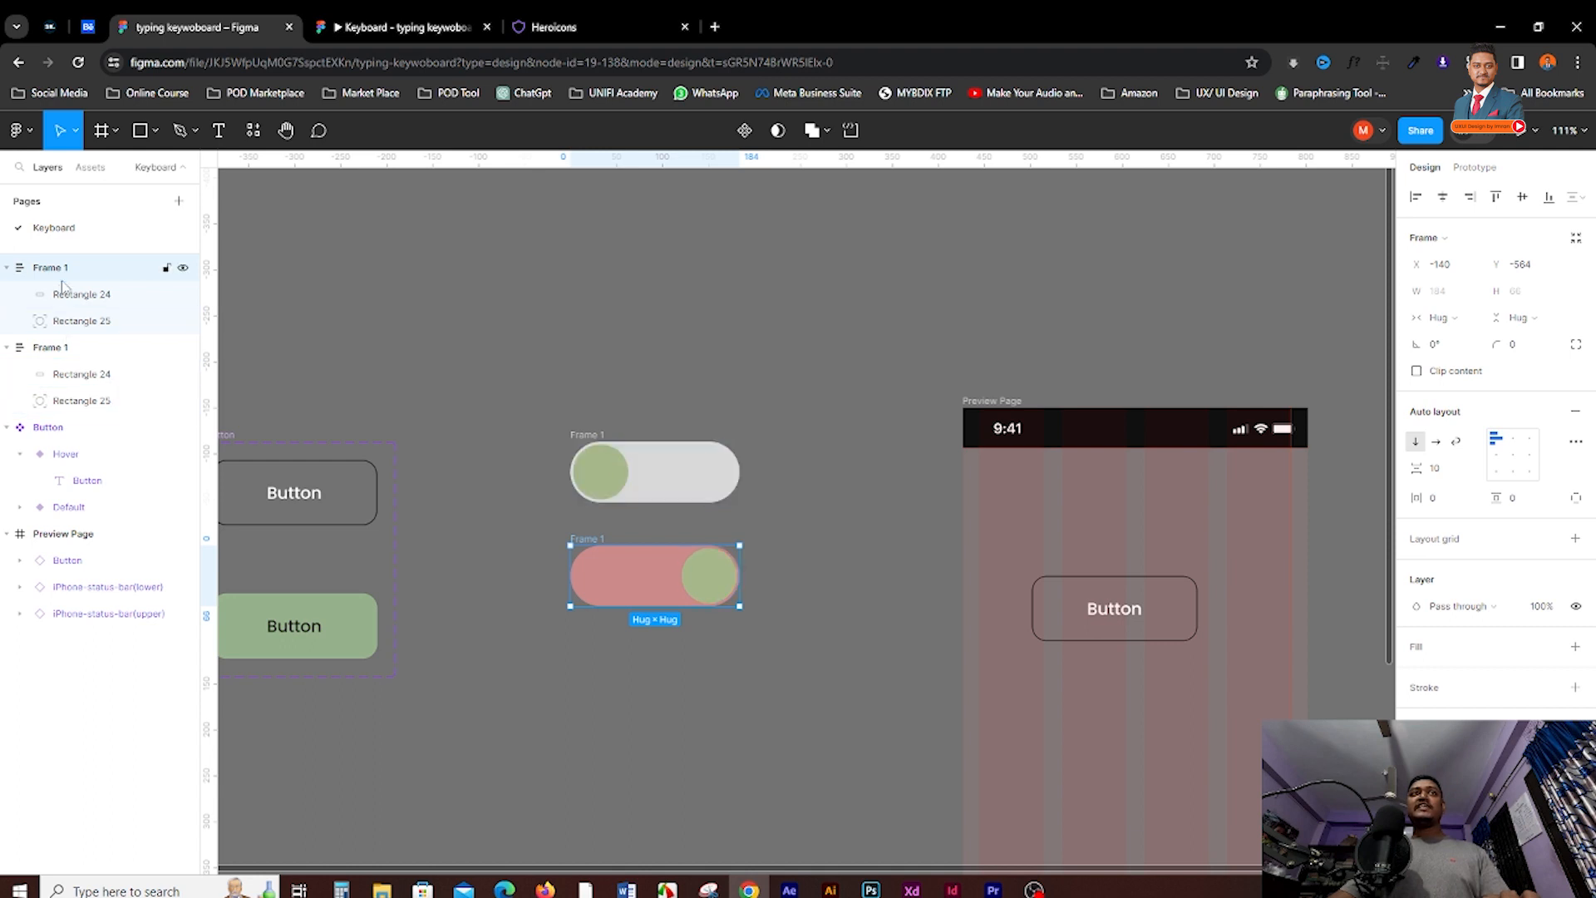
Combine the grey and red toggle frames into one component set with two variants
click(804, 581)
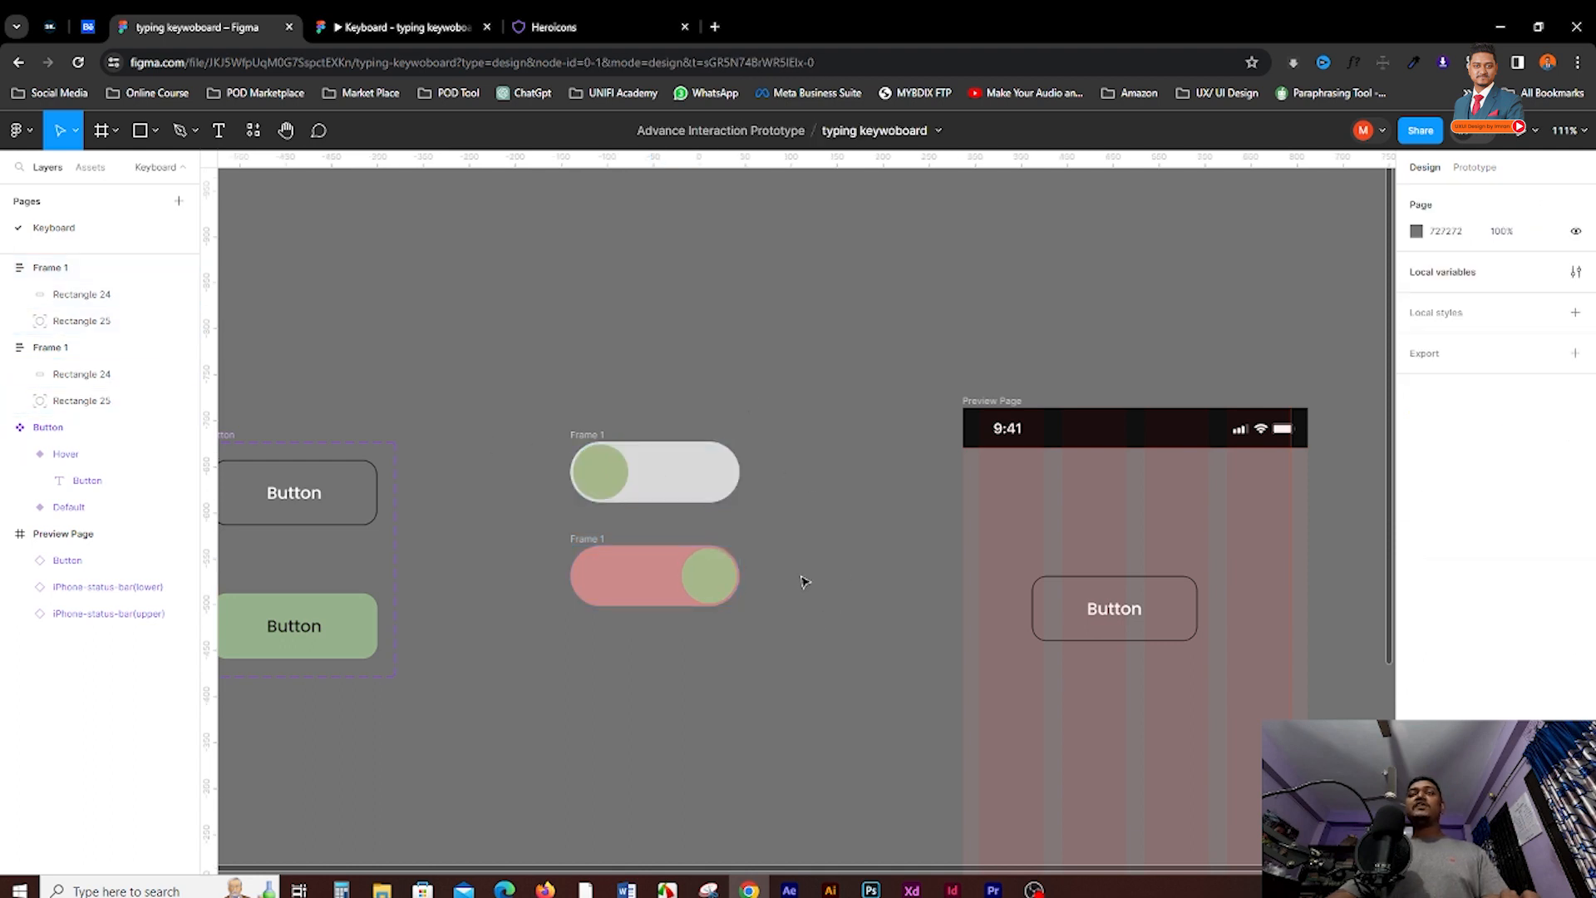
drag(770, 637, 758, 597)
drag(490, 305, 806, 652)
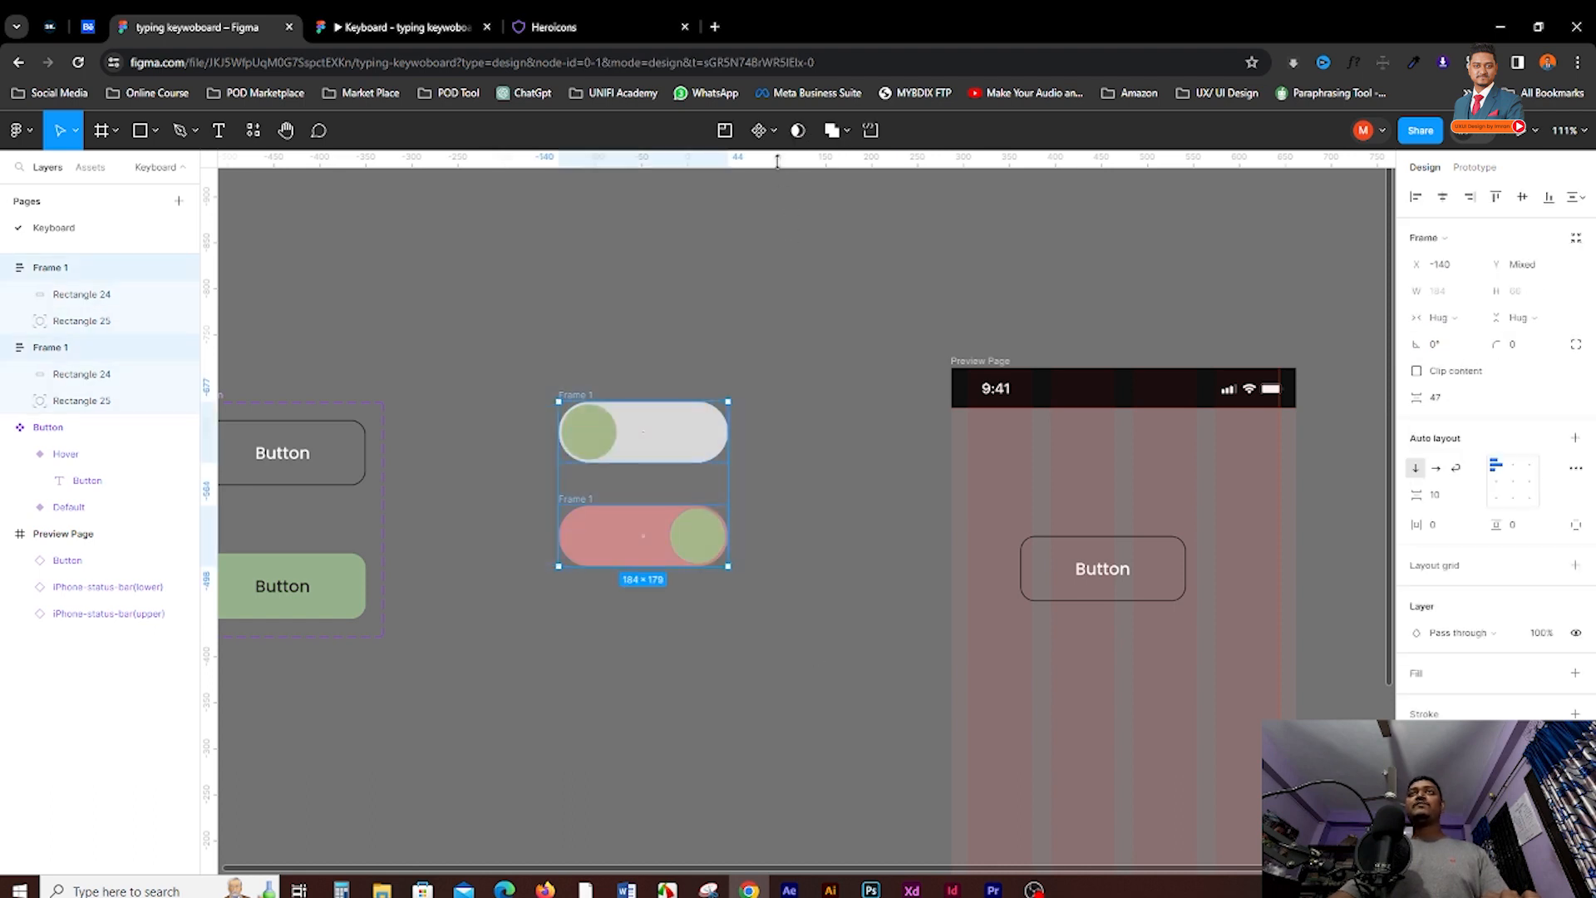
click(774, 131)
click(786, 213)
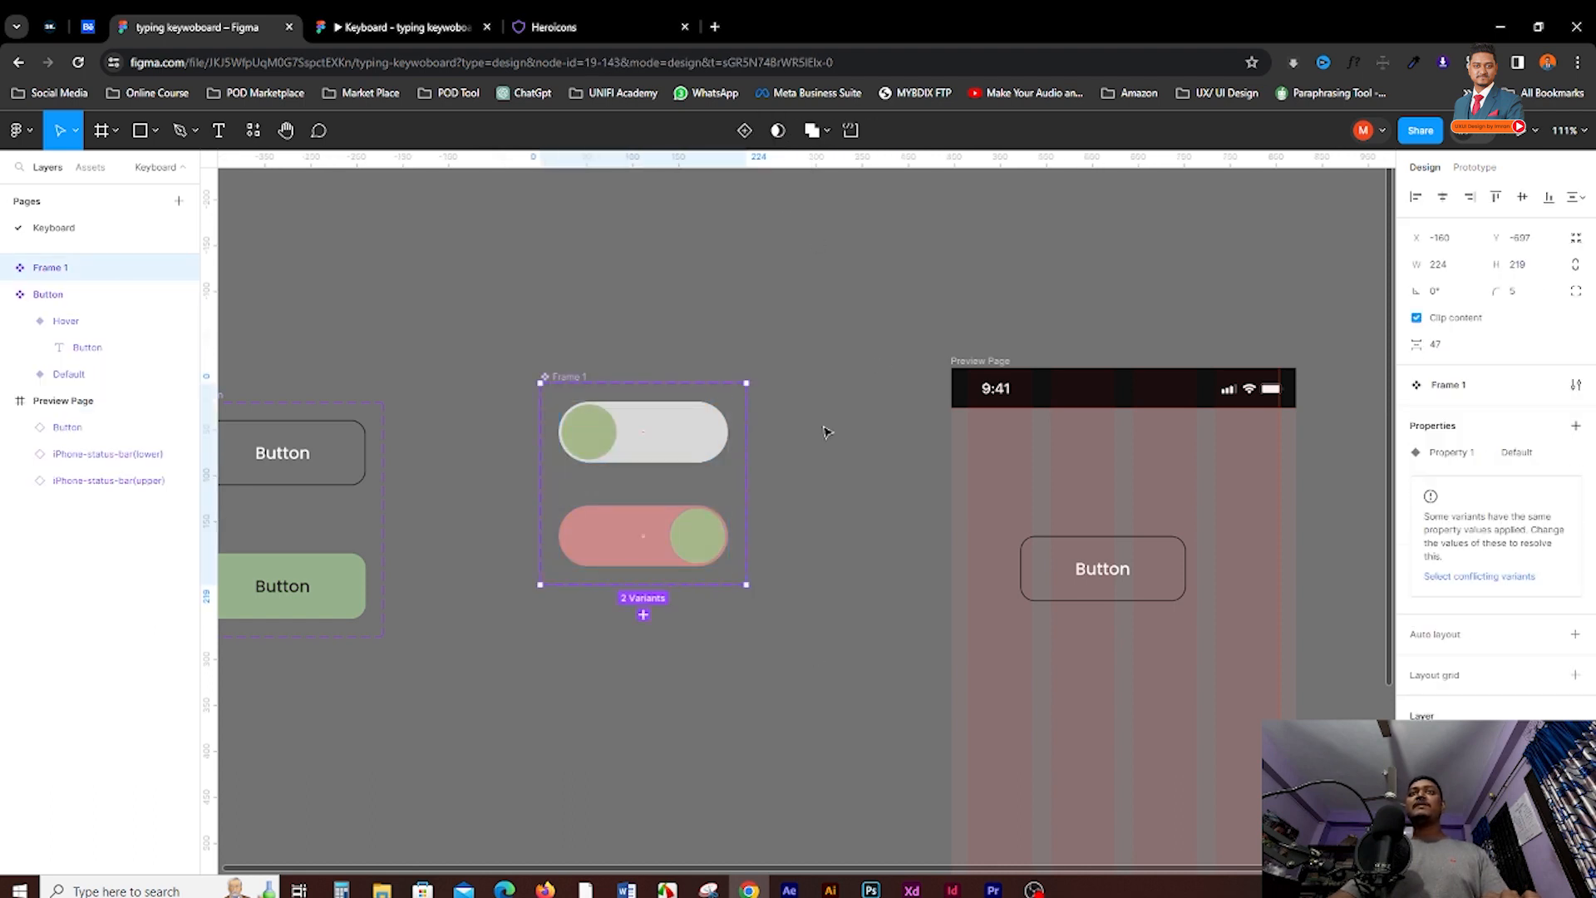
Rename the new component set as Toggle and its variant property as State
click(1480, 386)
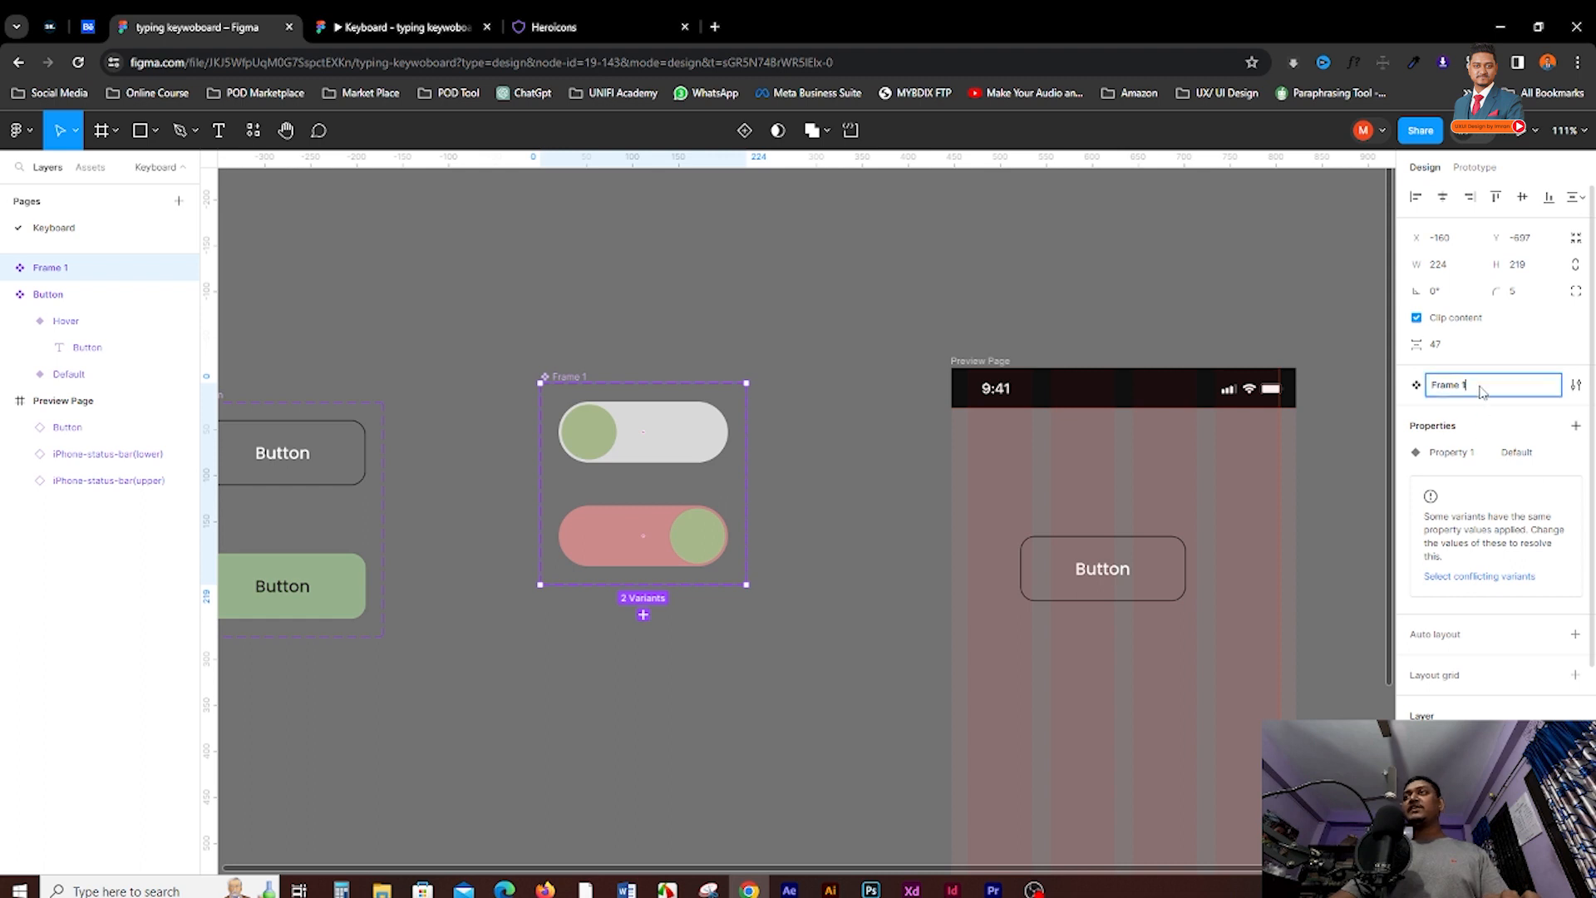
text(To)
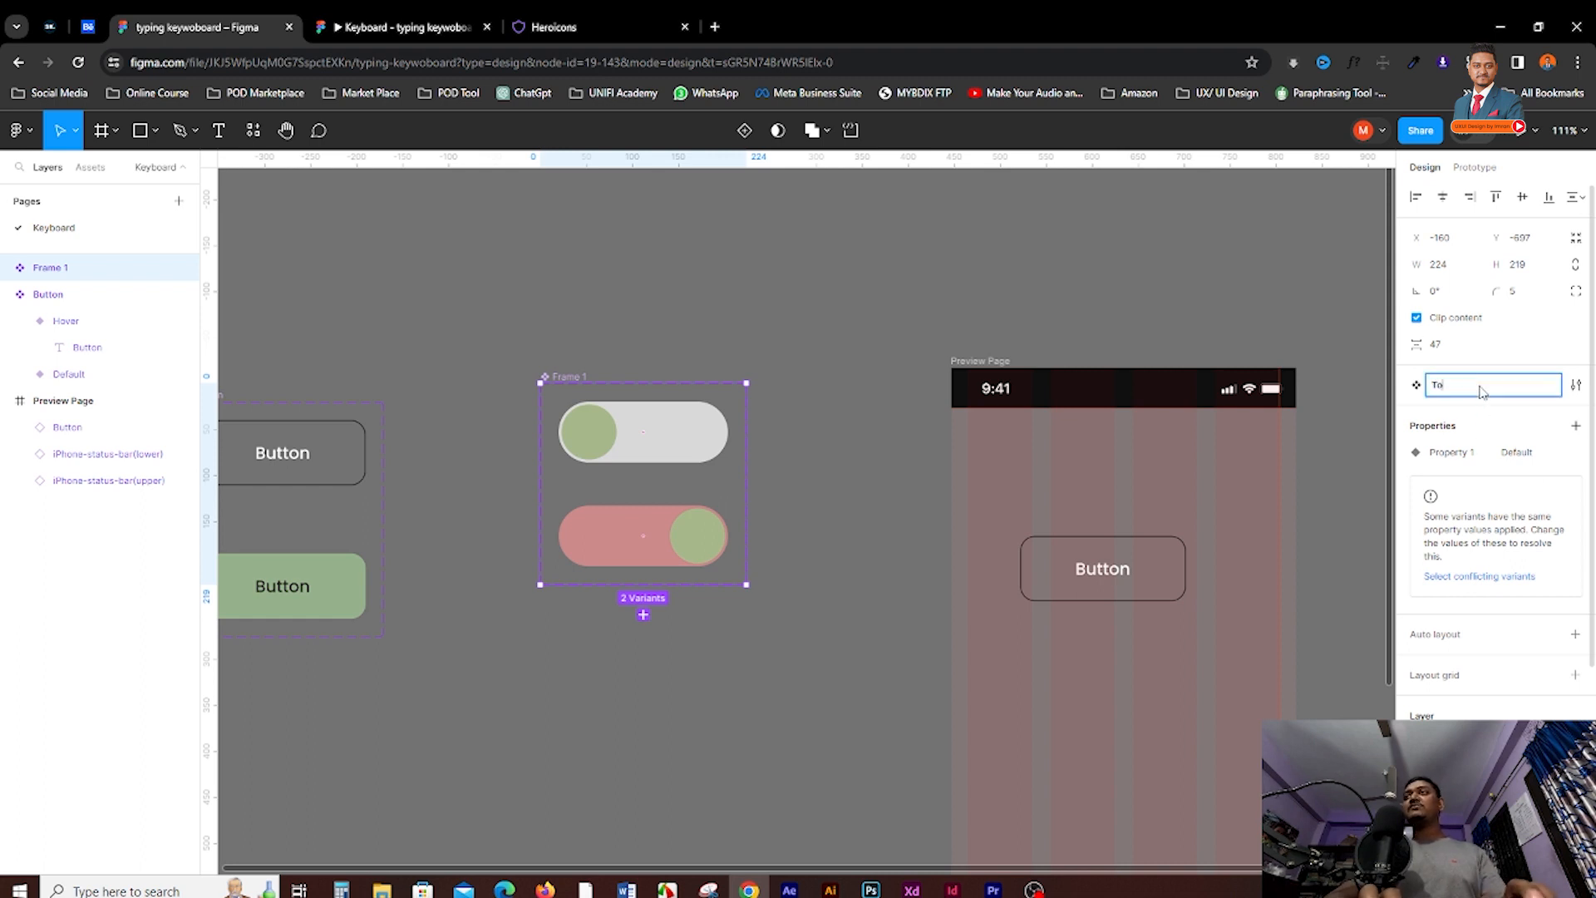
text(ggle)
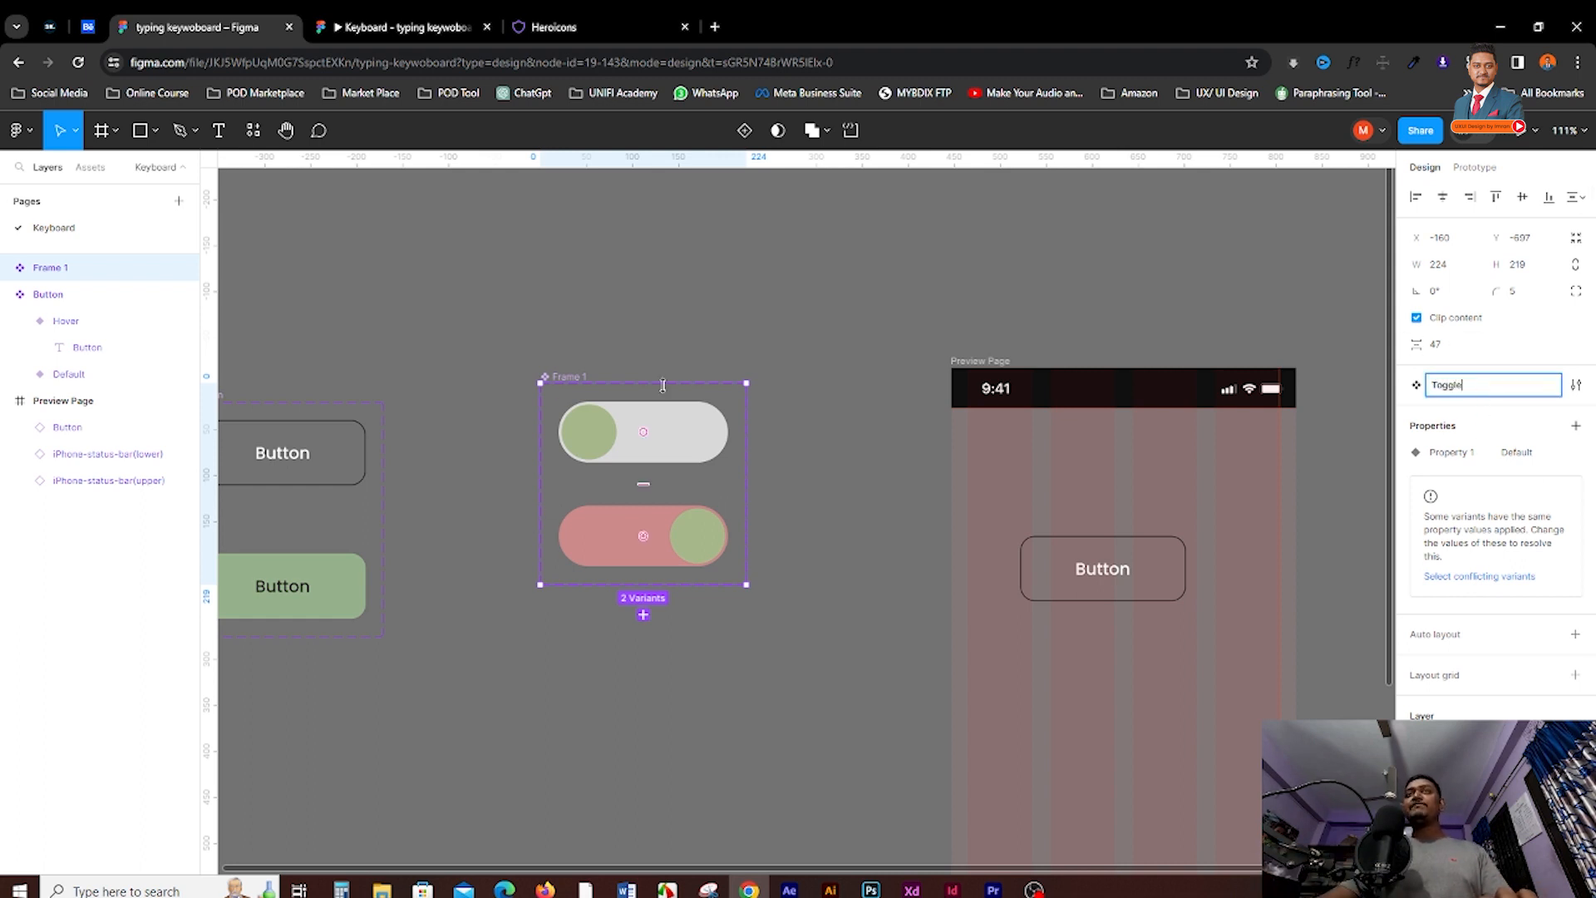
key(Return)
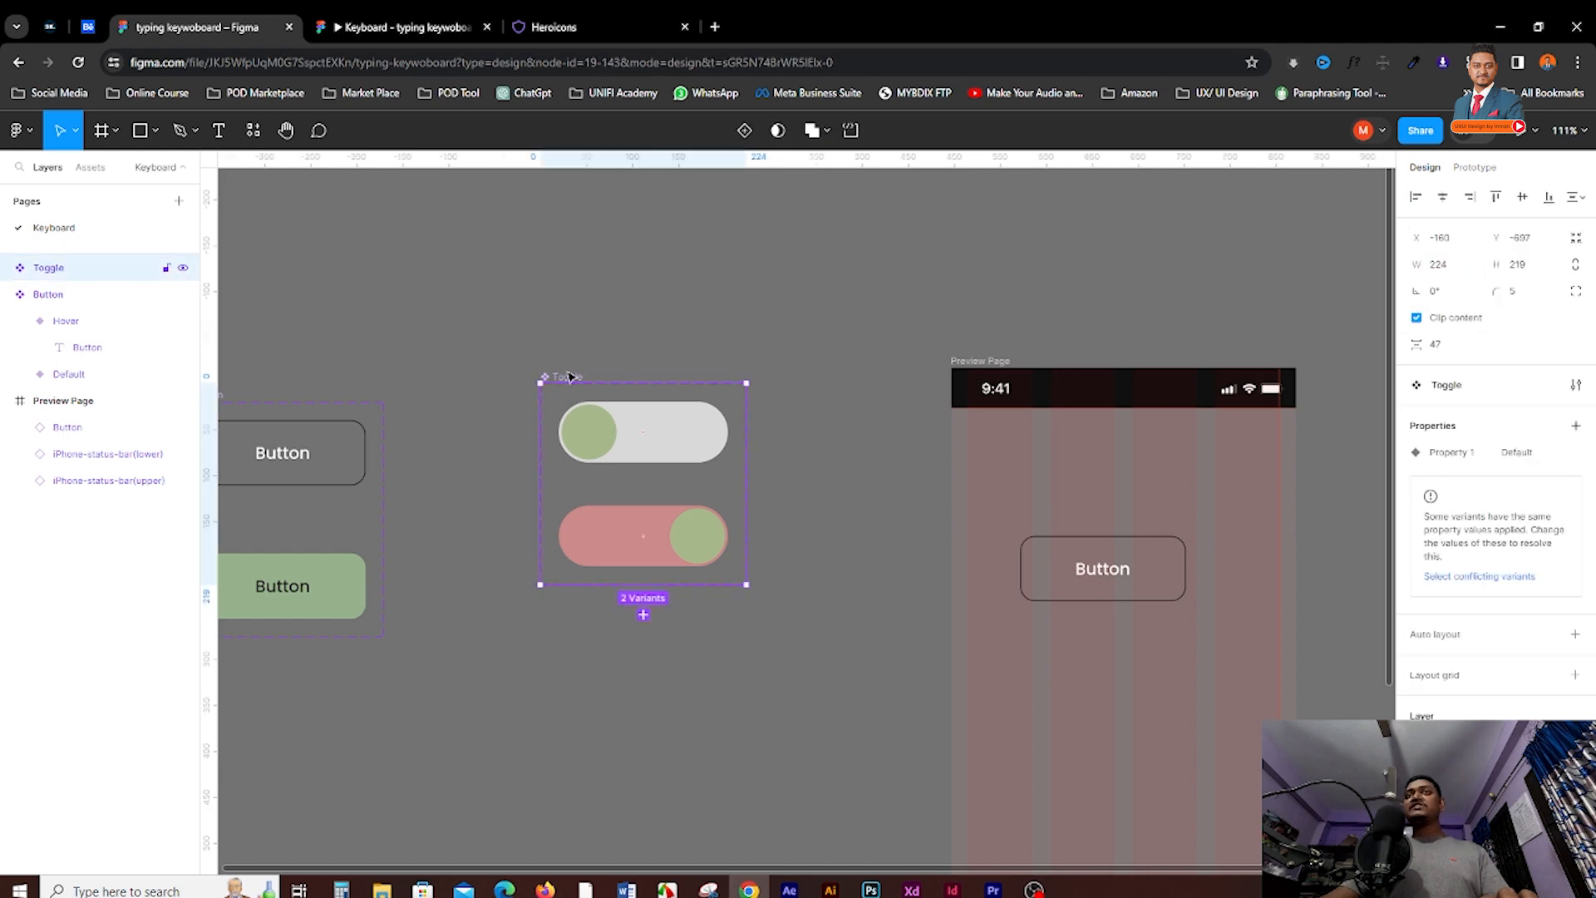
double_click(1456, 455)
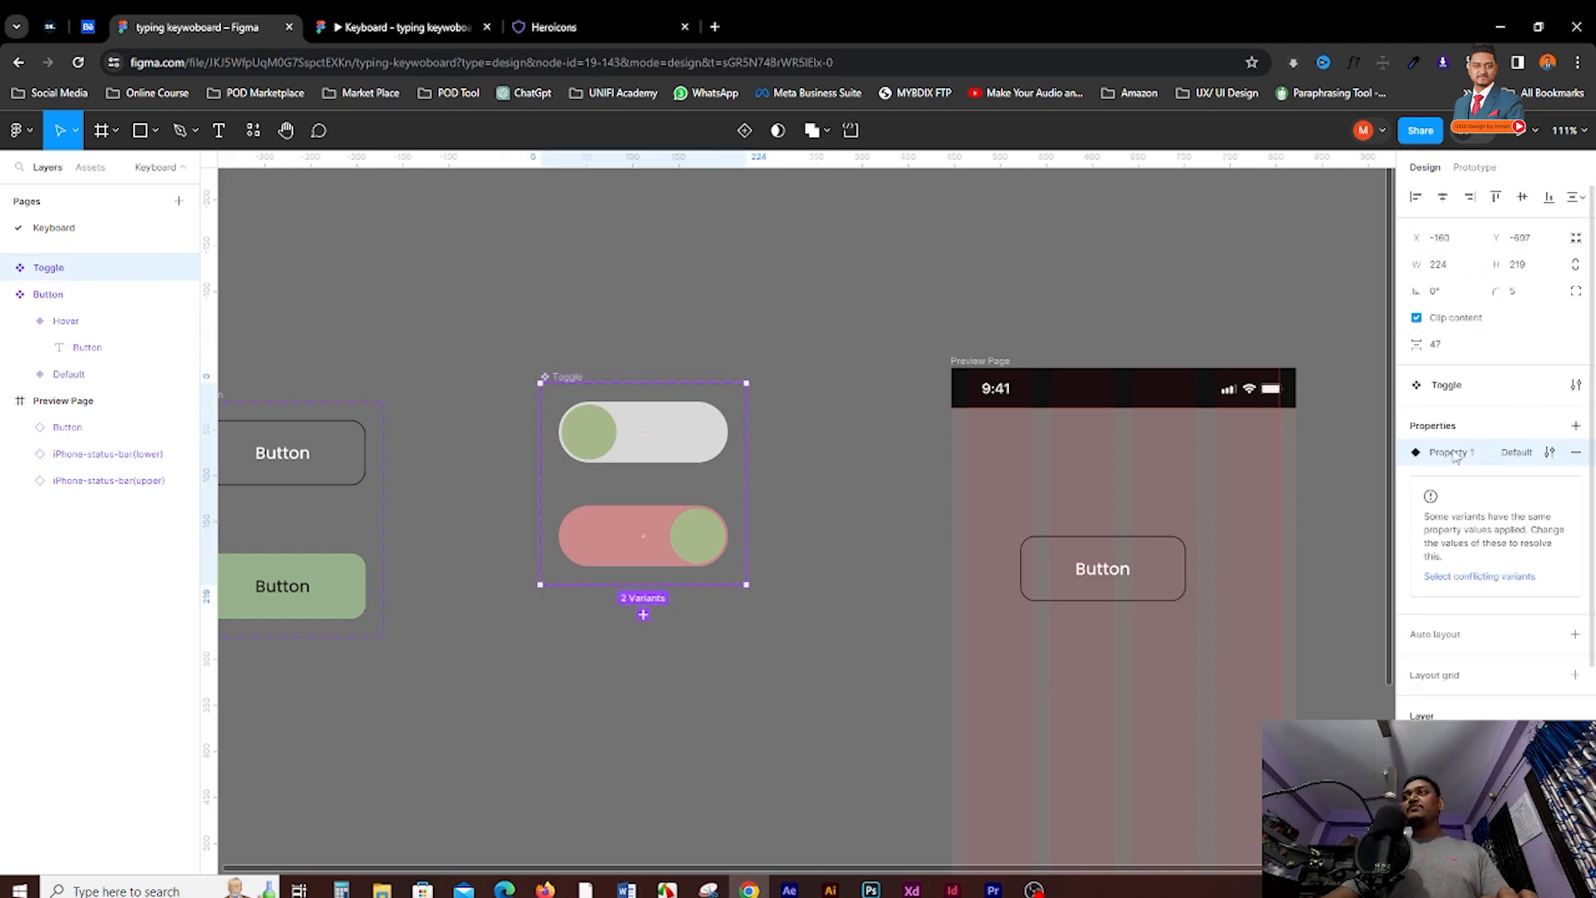
text(State)
click(746, 542)
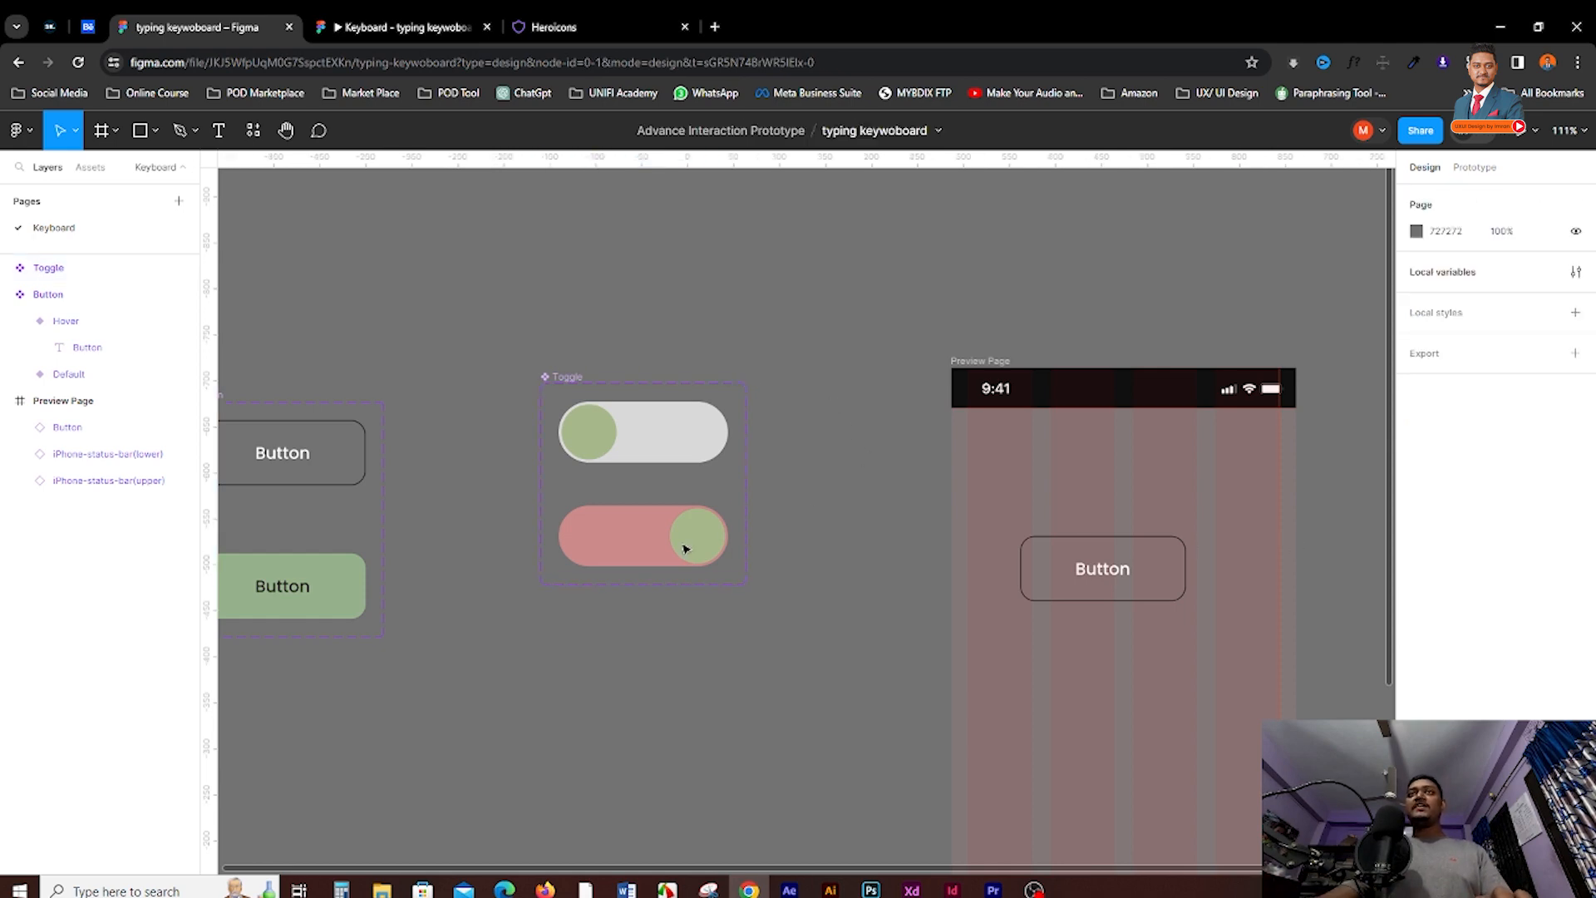
Set the State of the grey toggle variant to off
click(672, 420)
click(669, 547)
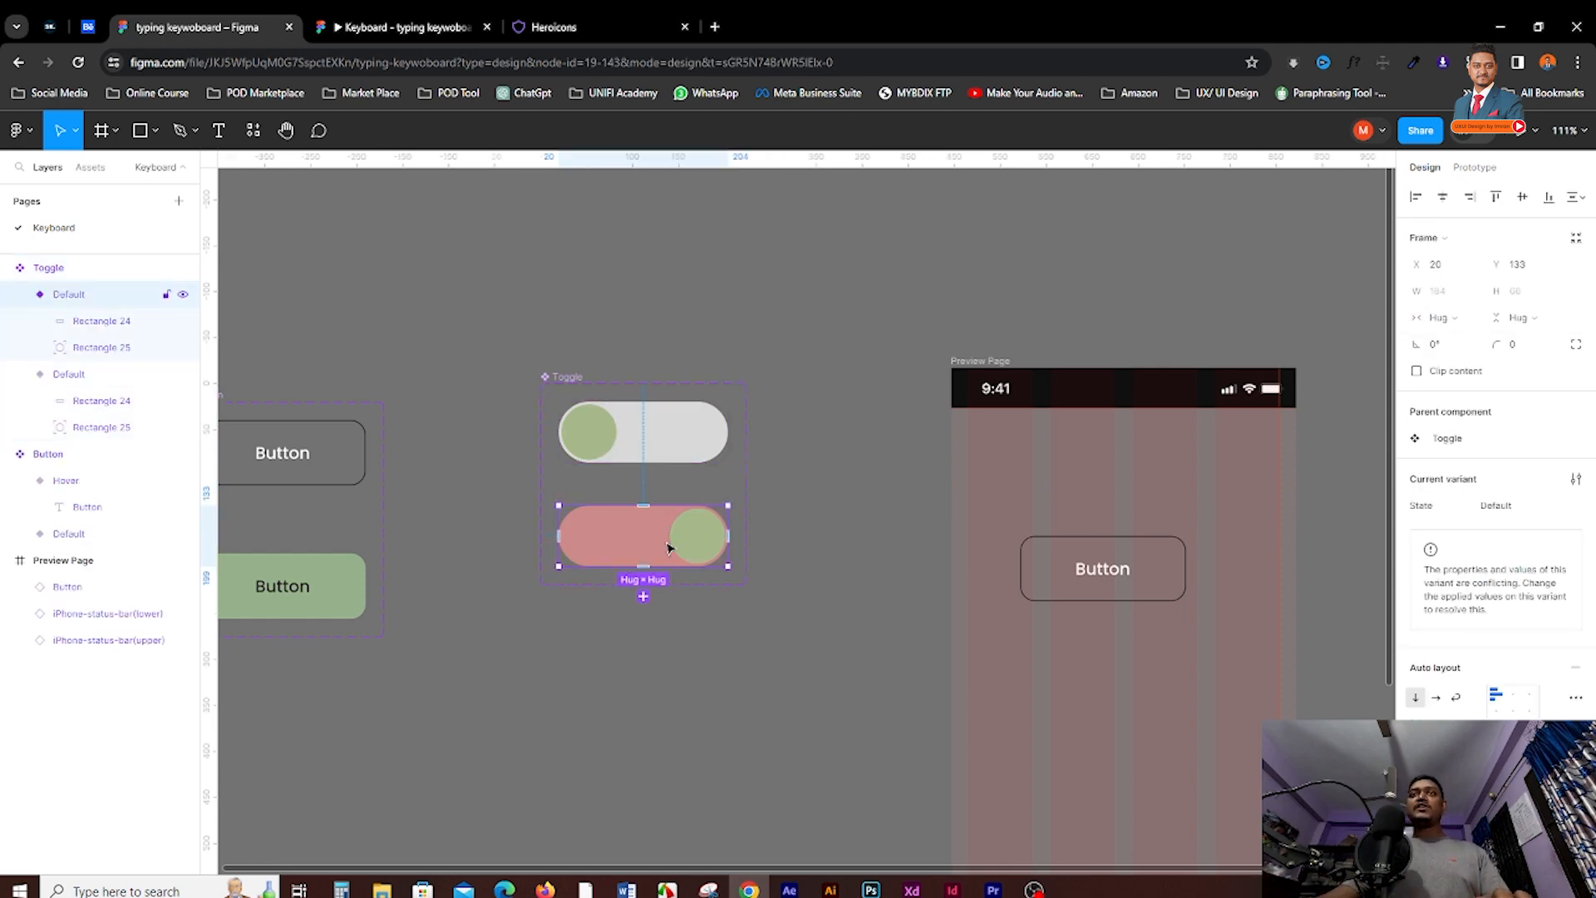
click(676, 424)
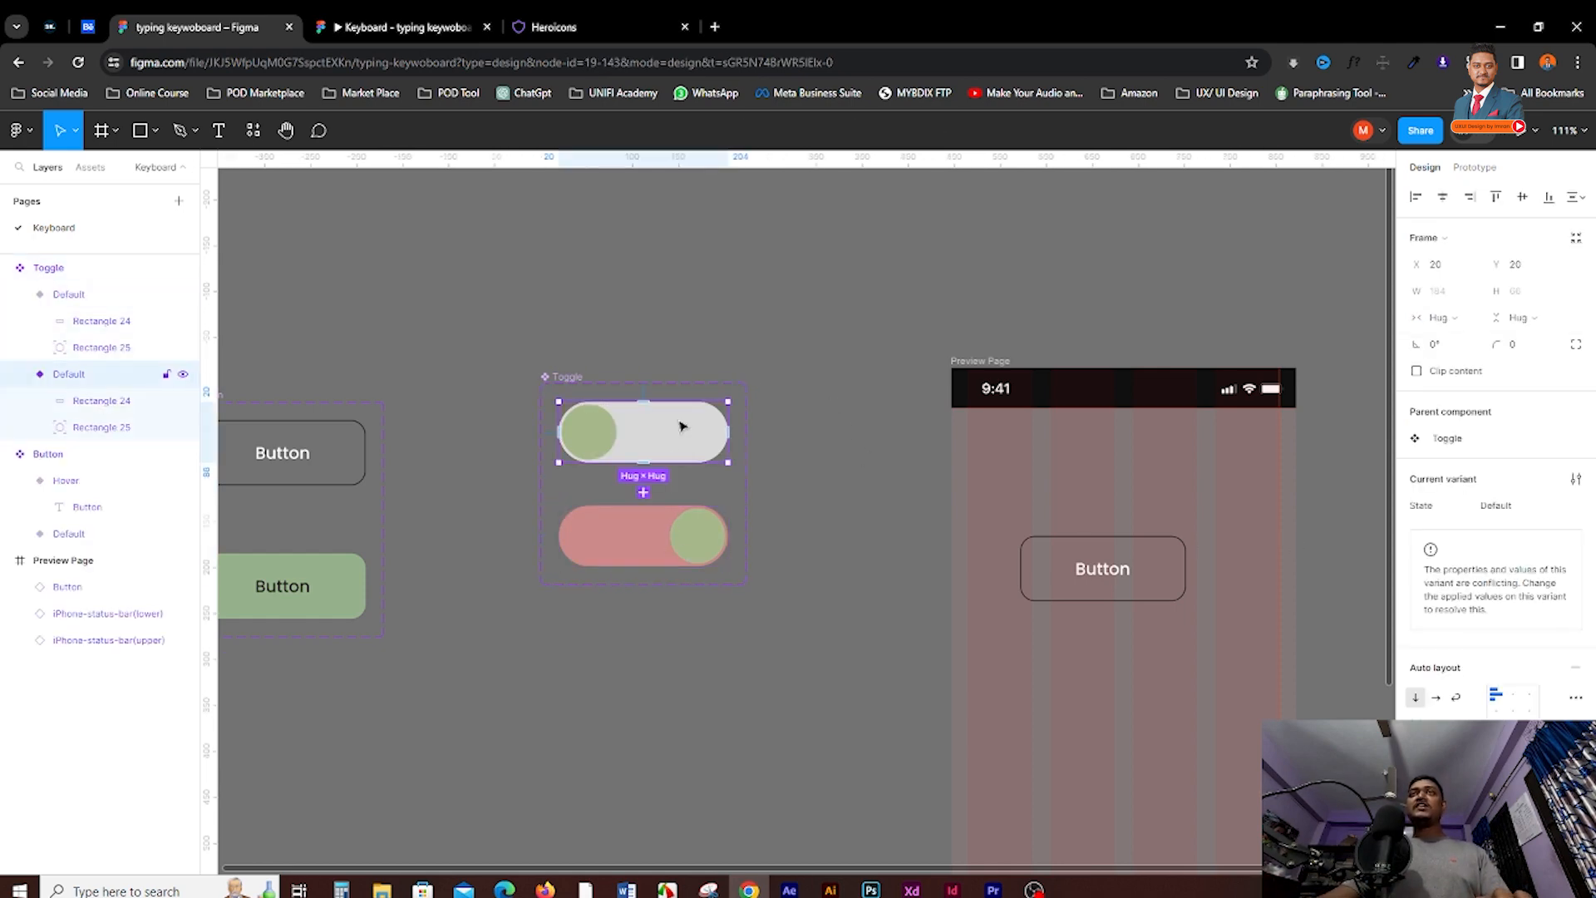
click(1511, 507)
text(off)
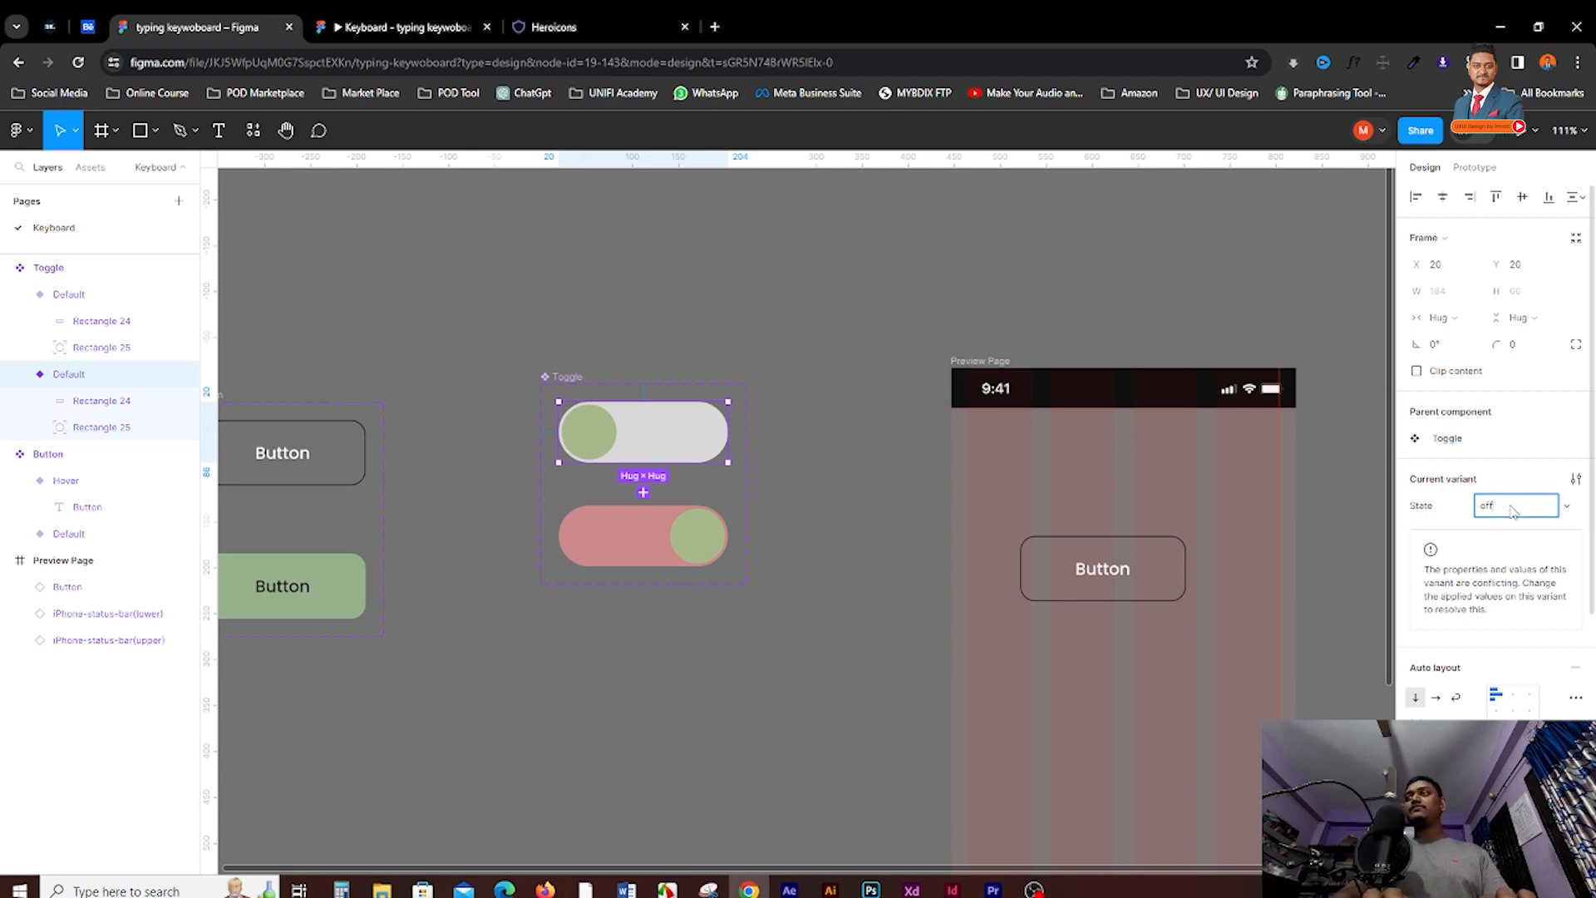
key(Return)
Set the State of the red toggle variant to on
click(636, 534)
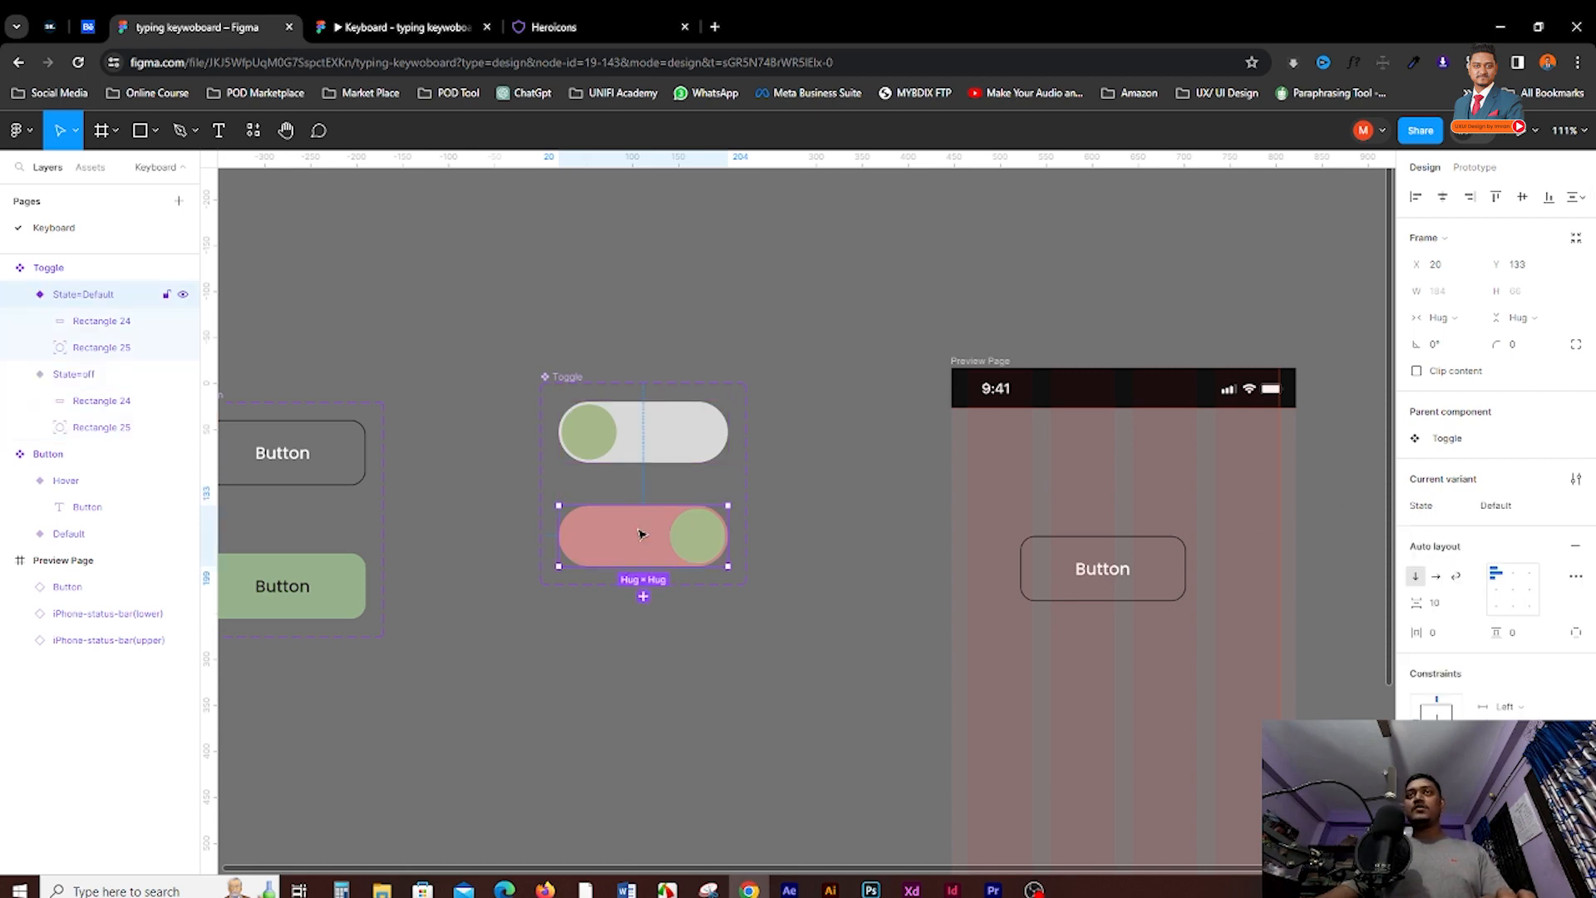
click(1521, 509)
text(on)
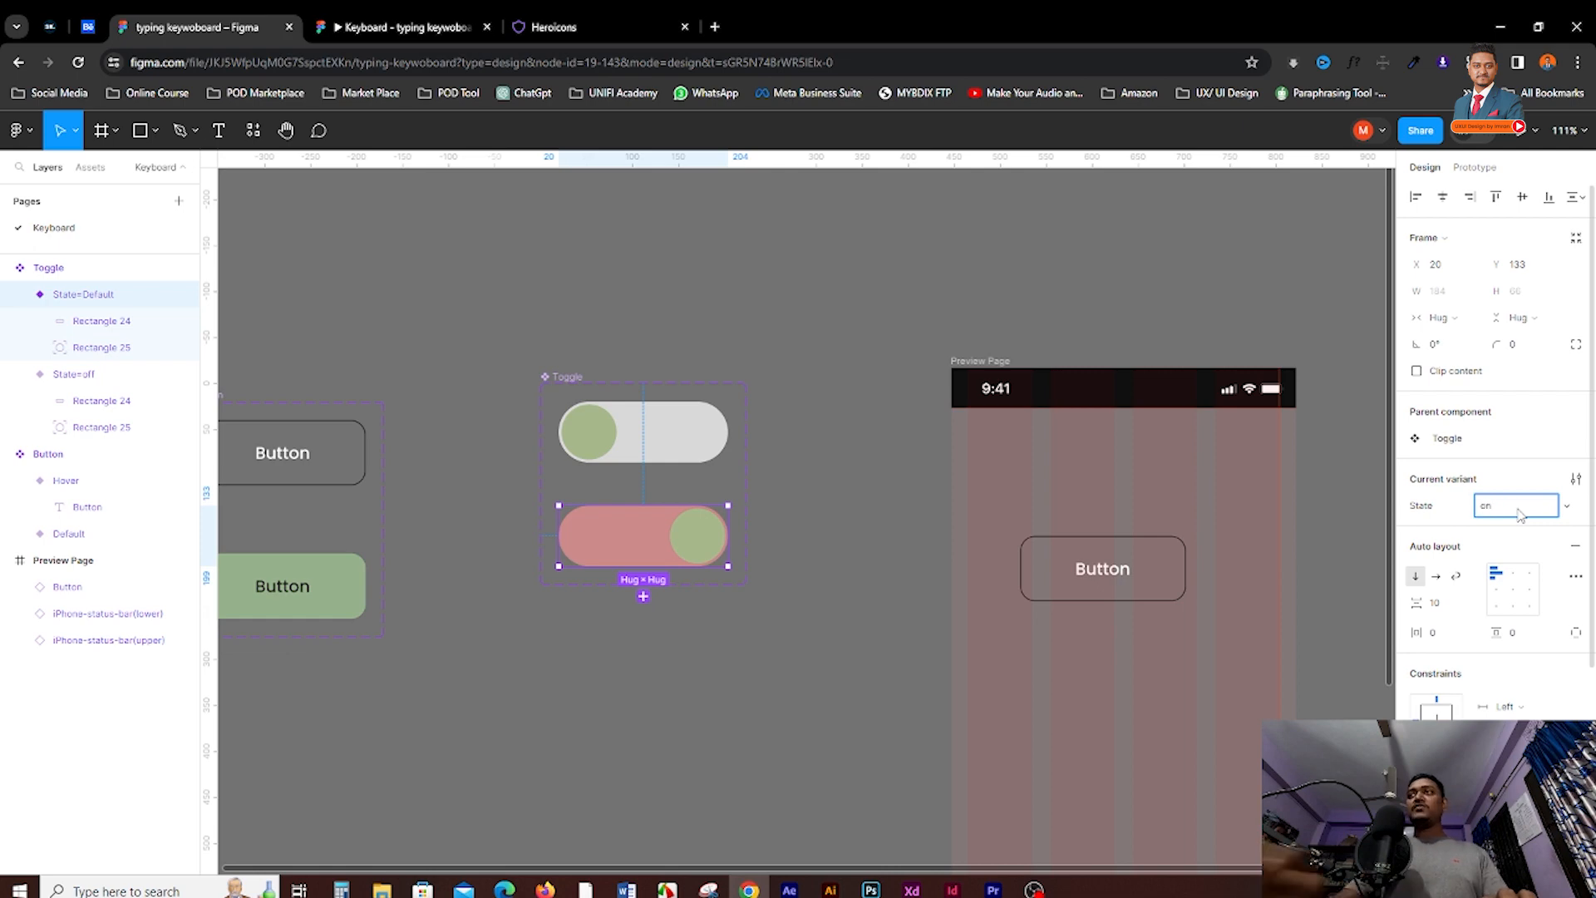
click(896, 477)
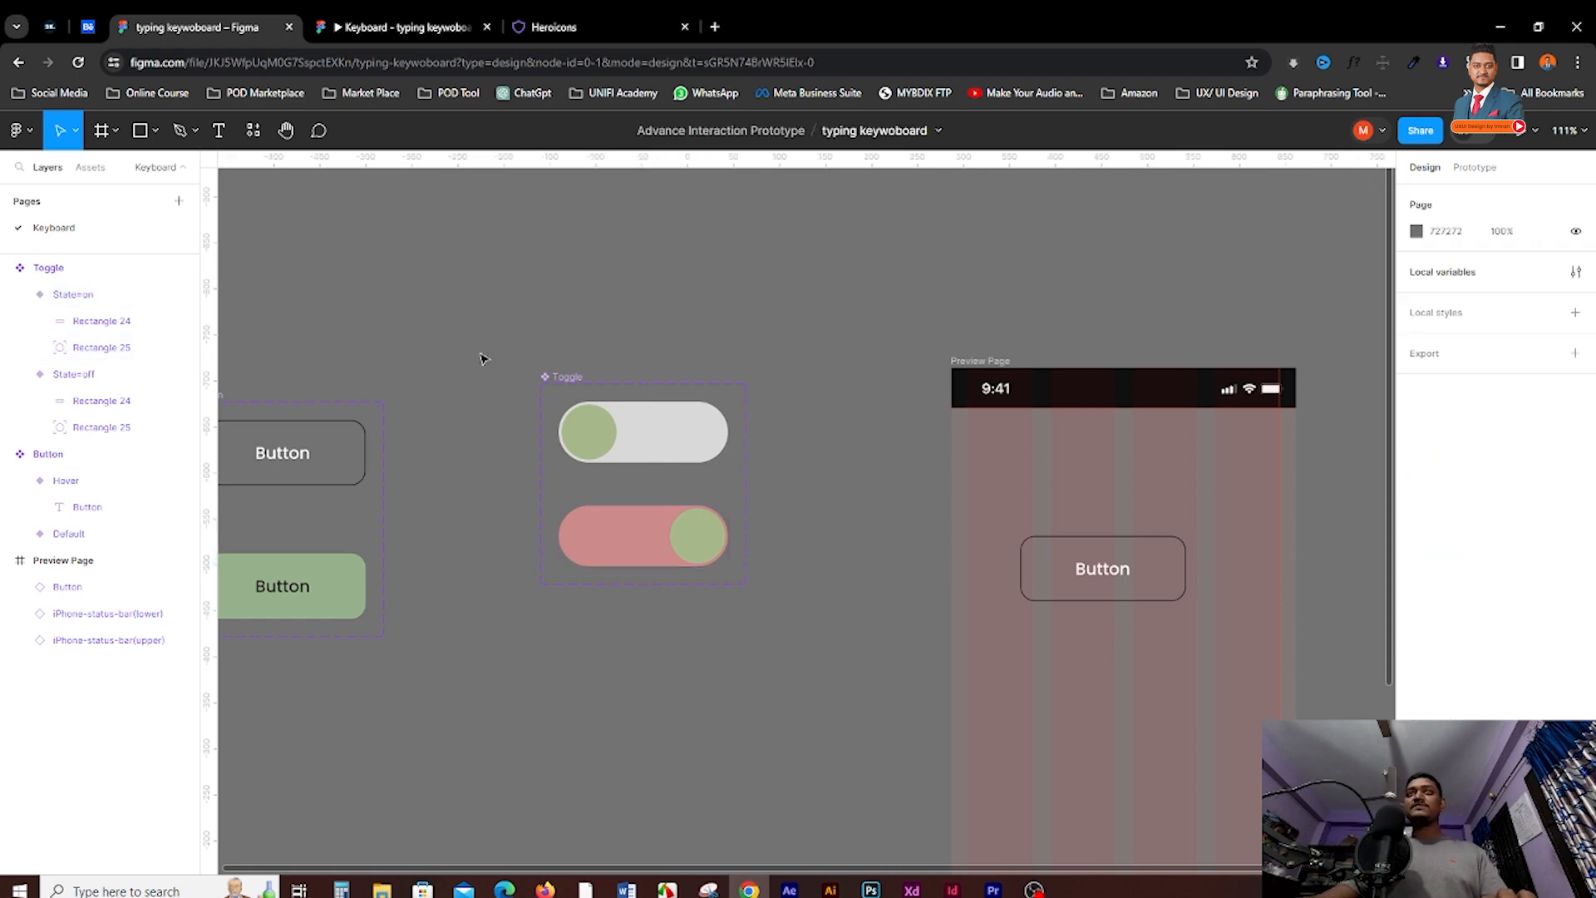
Switch from design to prototype editing for the Toggle component set
scroll(648, 381, up, 5)
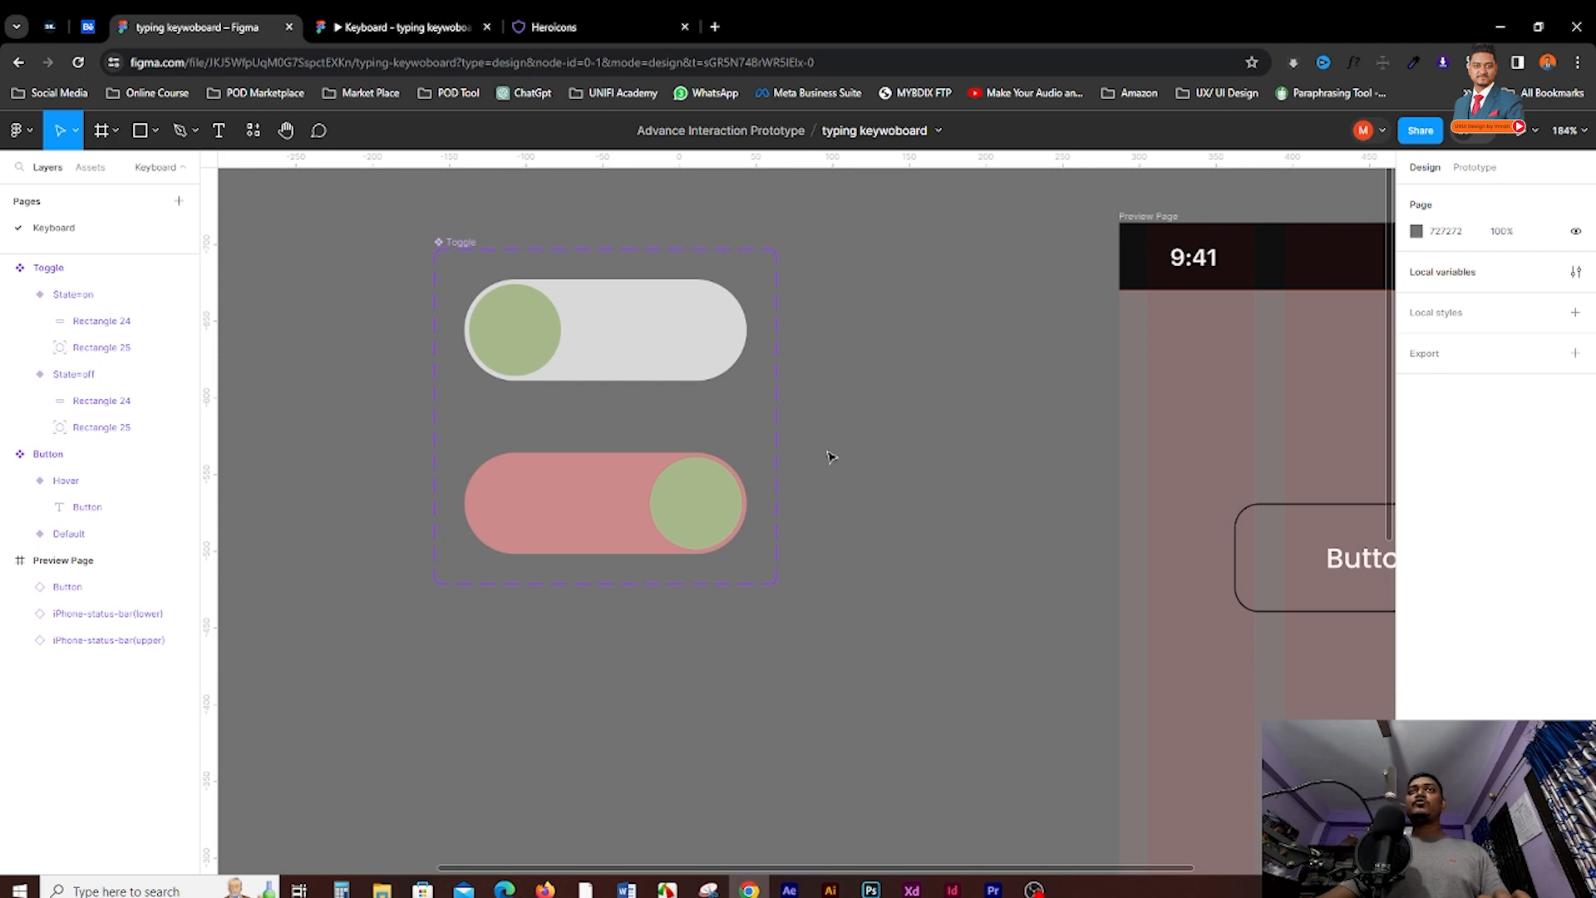
click(470, 243)
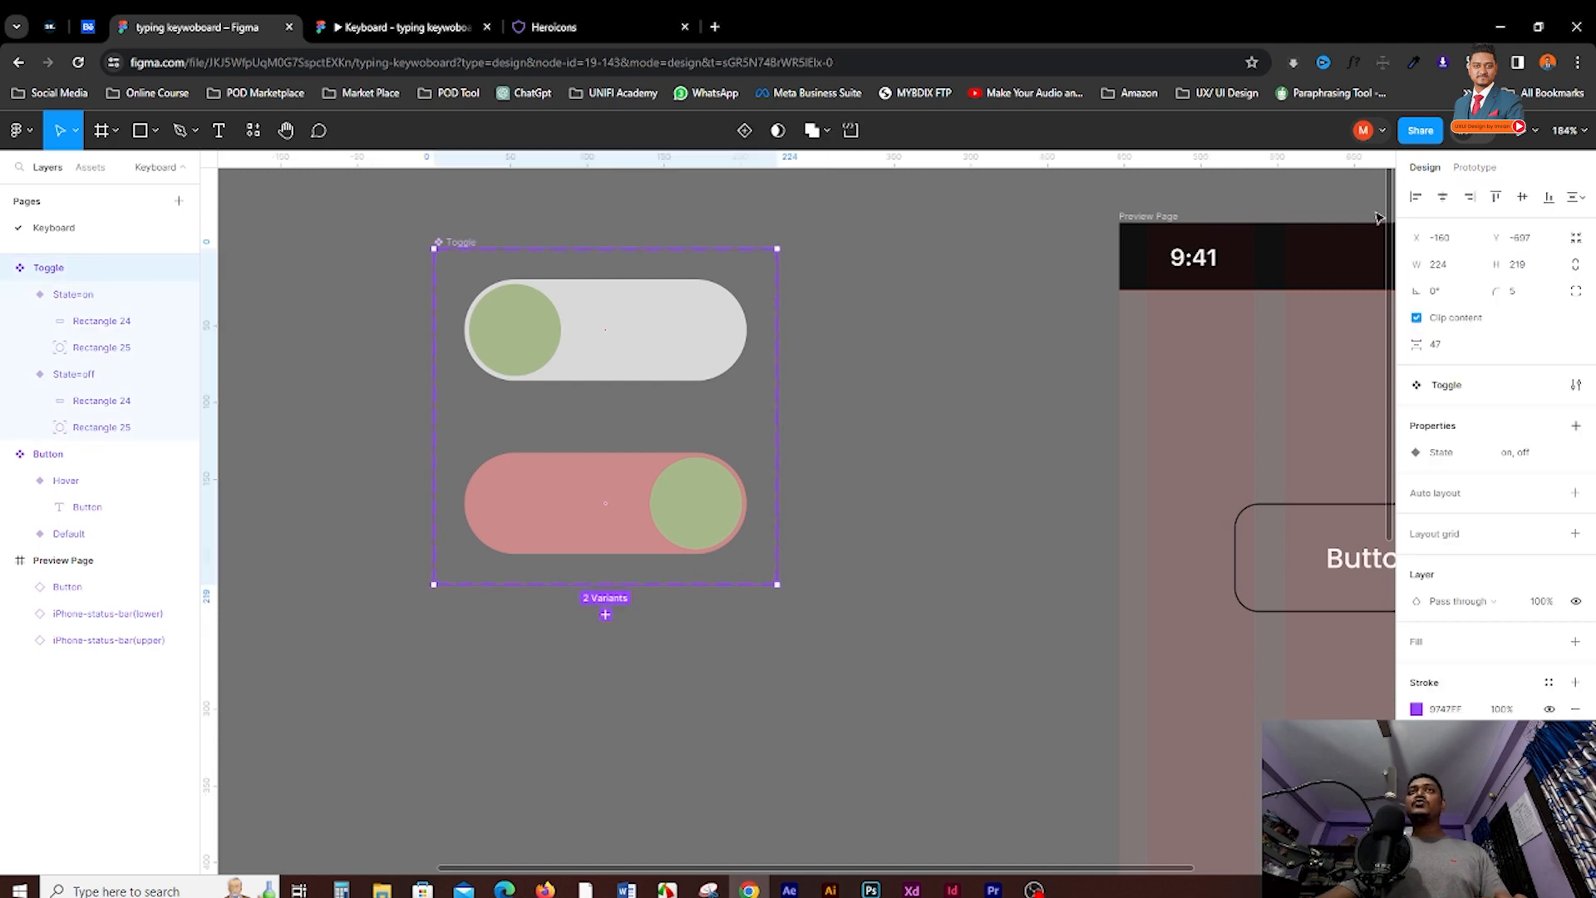
click(980, 285)
click(1488, 169)
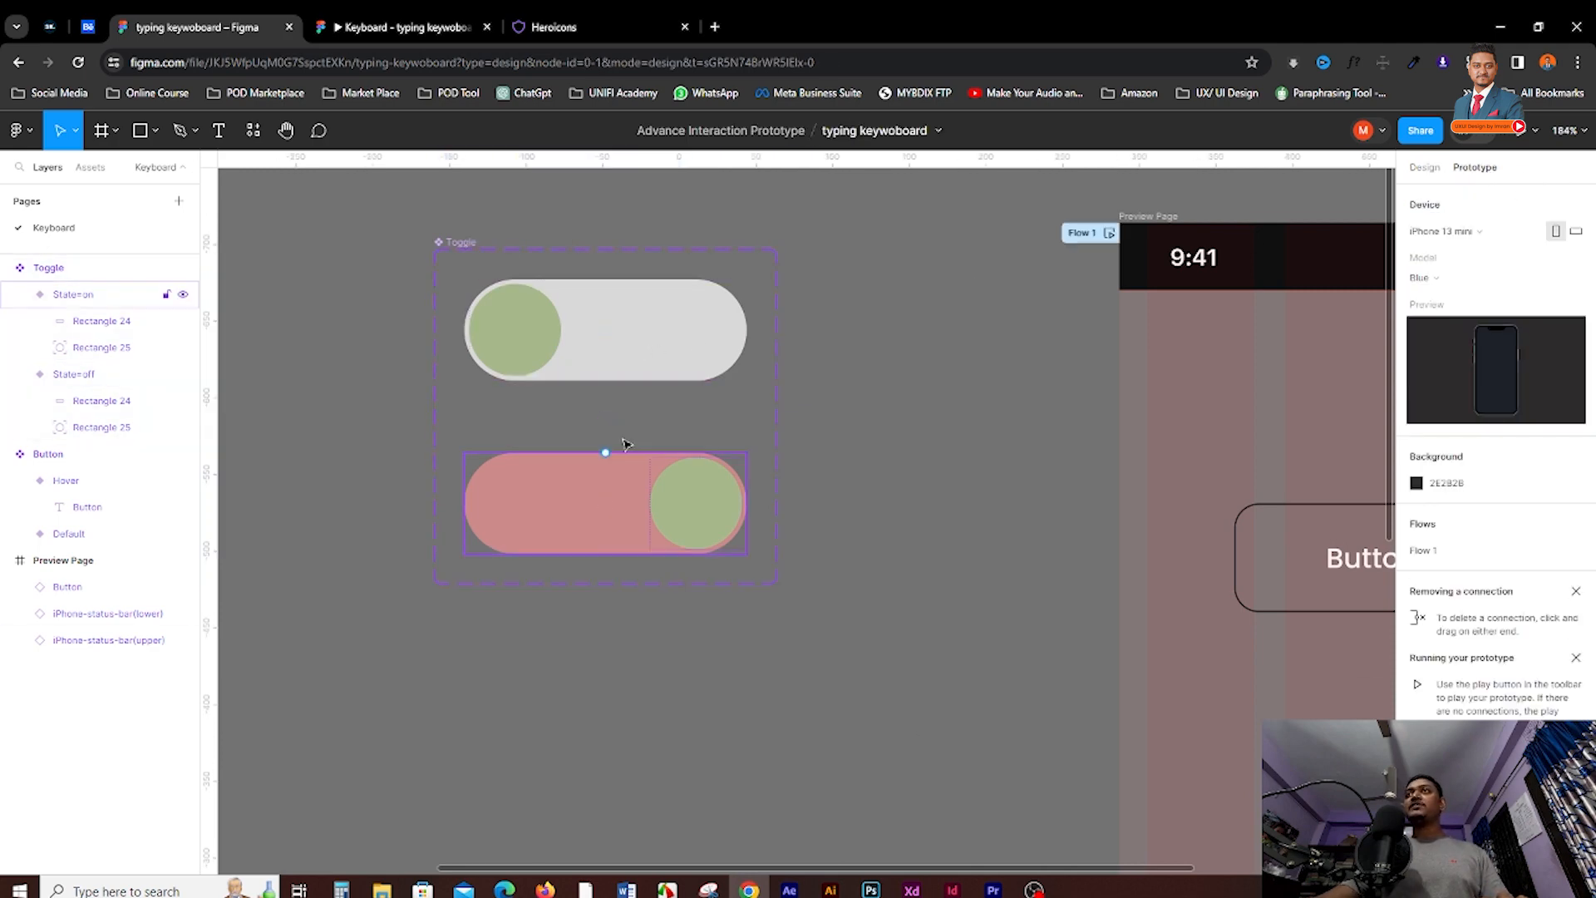
click(617, 337)
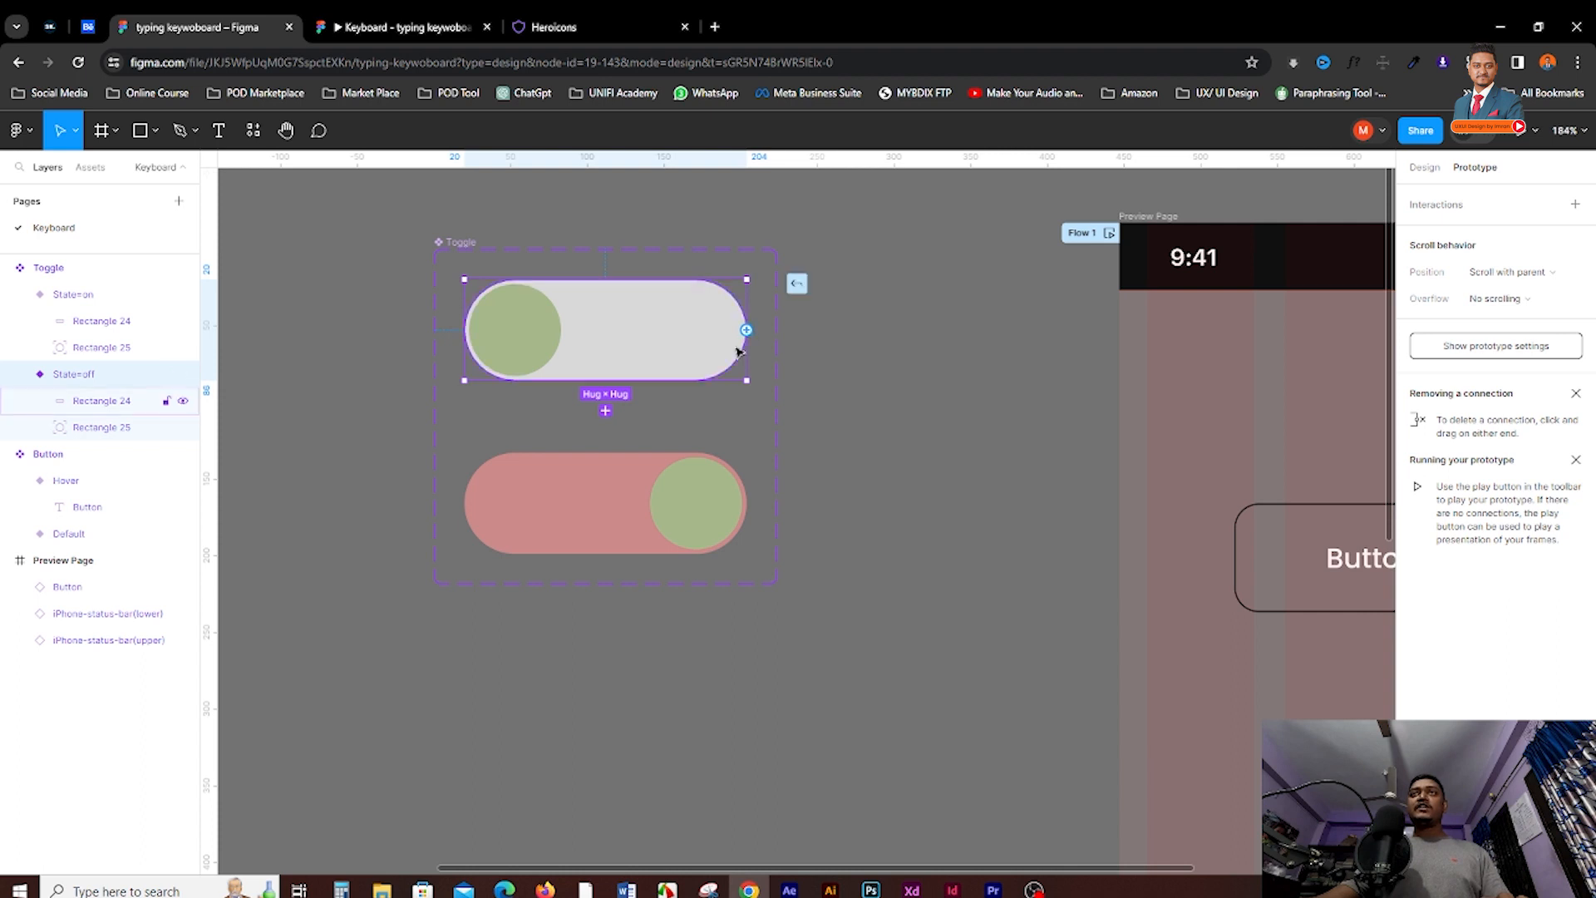
mouse_move(698, 389)
mouse_down()
mouse_move(705, 403)
mouse_move(699, 385)
mouse_up()
key(ctrl+z)
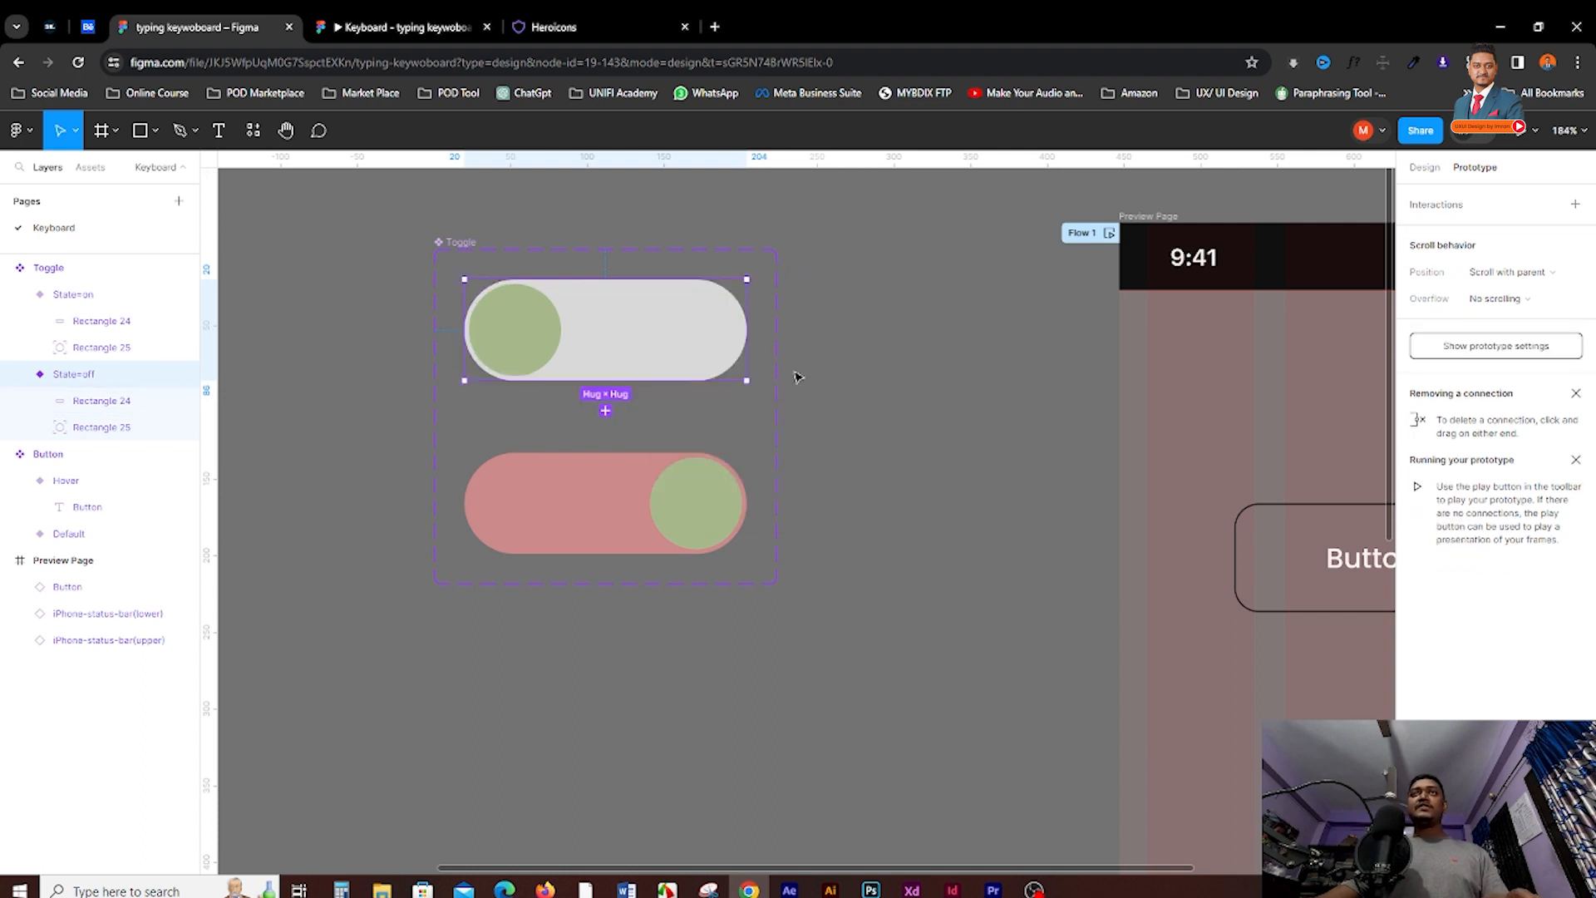
Connect the green circle of the off variant to the on variant with an On drag trigger and a Change to action
double_click(527, 326)
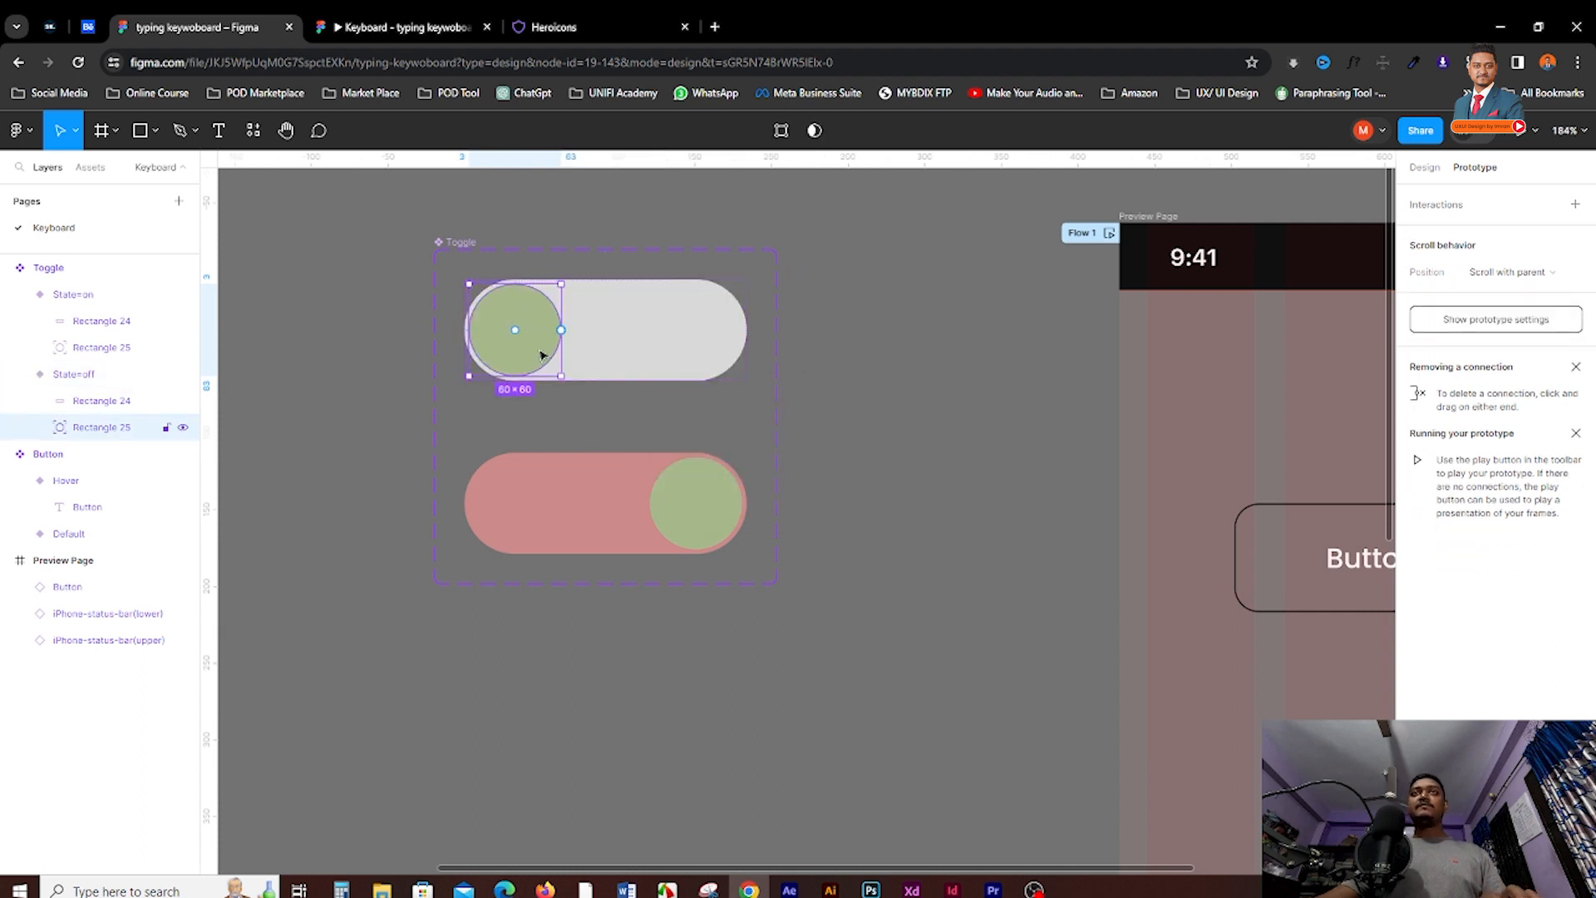
drag(563, 332, 604, 473)
click(545, 496)
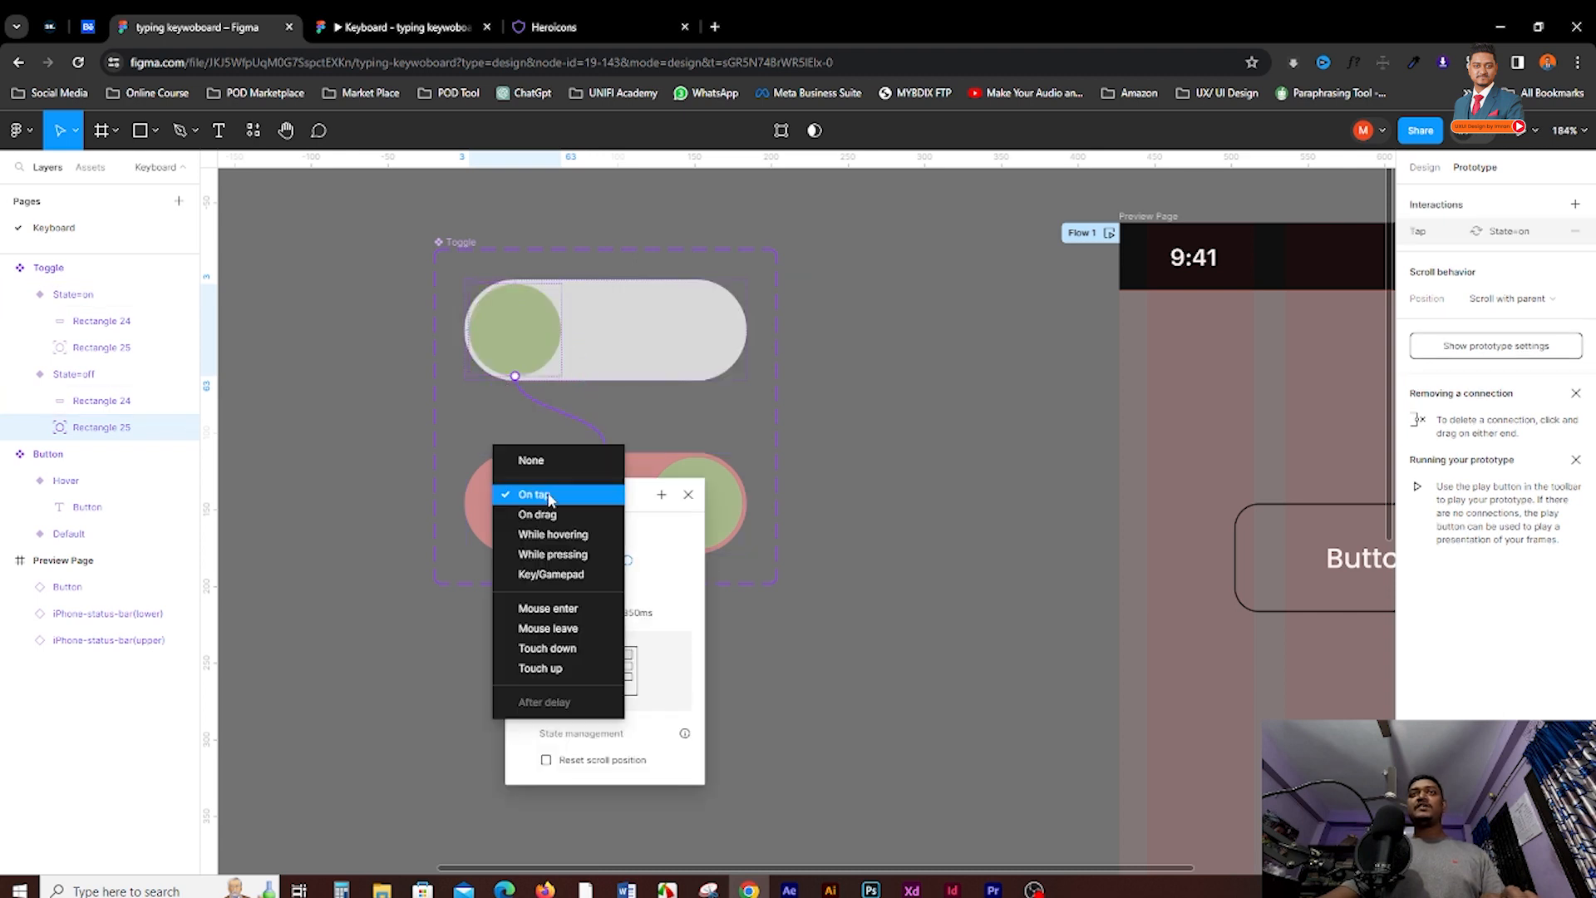
drag(591, 503, 986, 406)
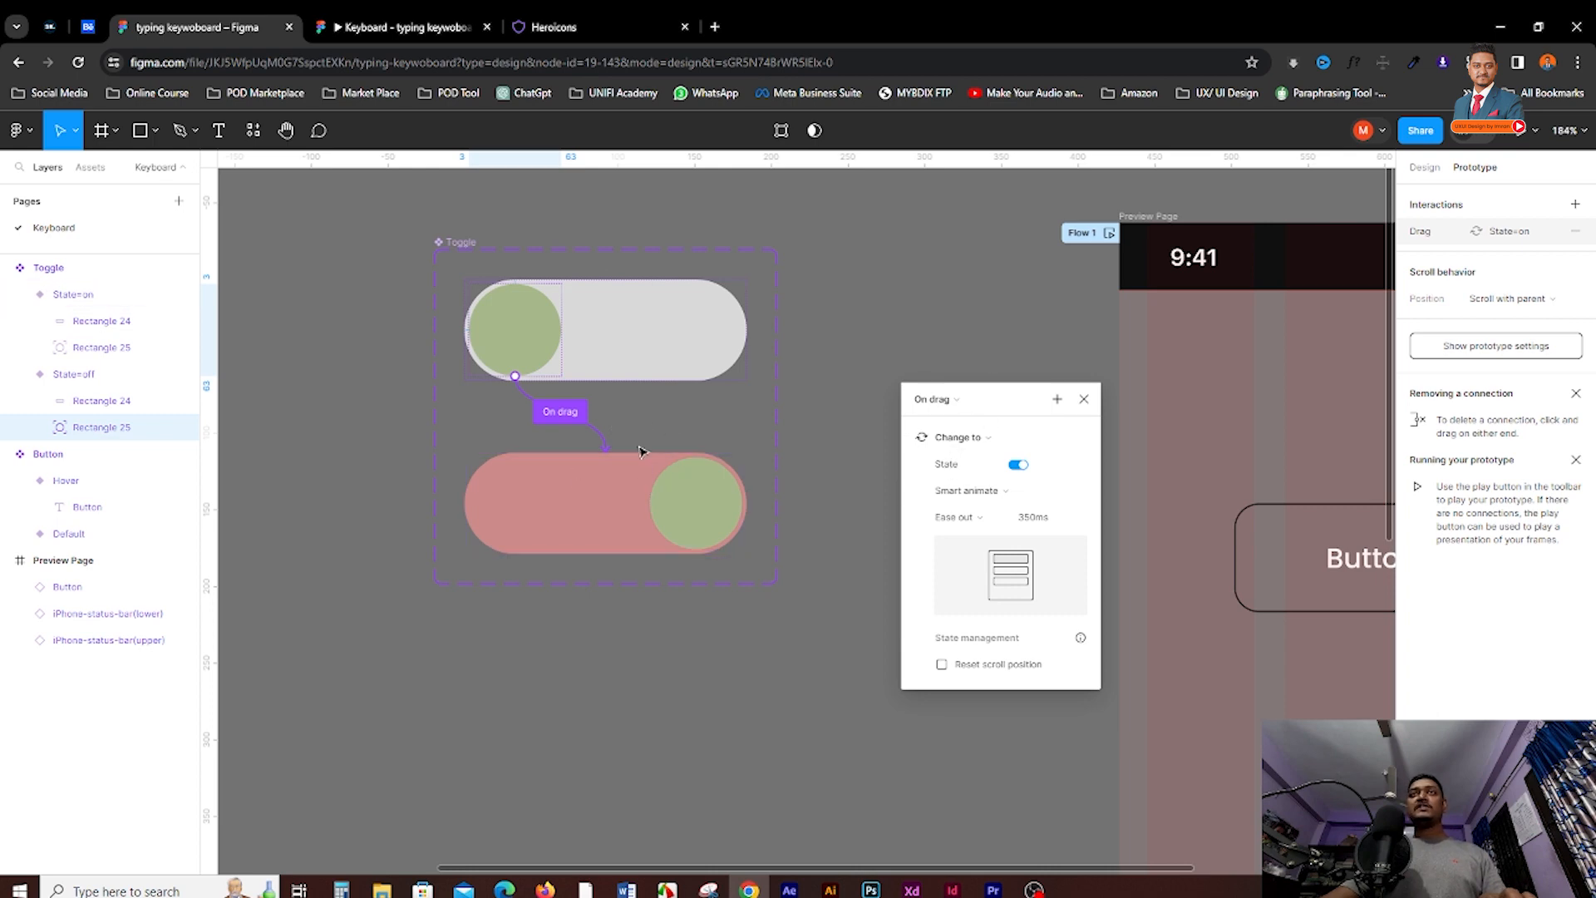
Connect the green circle of the on variant back to the off variant with an On drag trigger
click(689, 495)
click(690, 496)
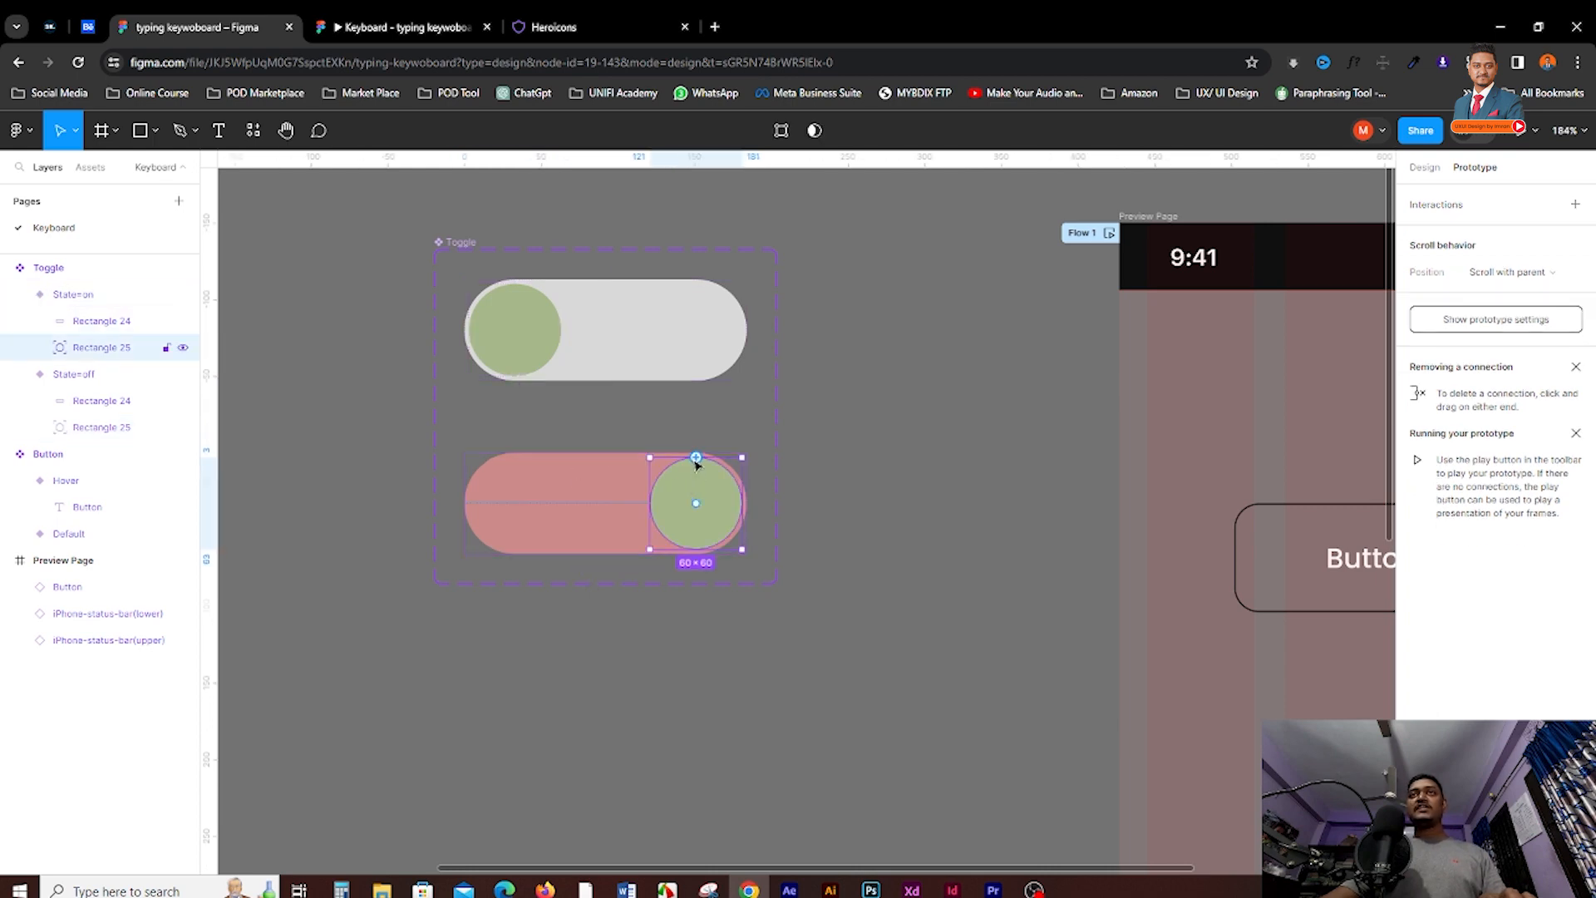
drag(612, 350, 604, 346)
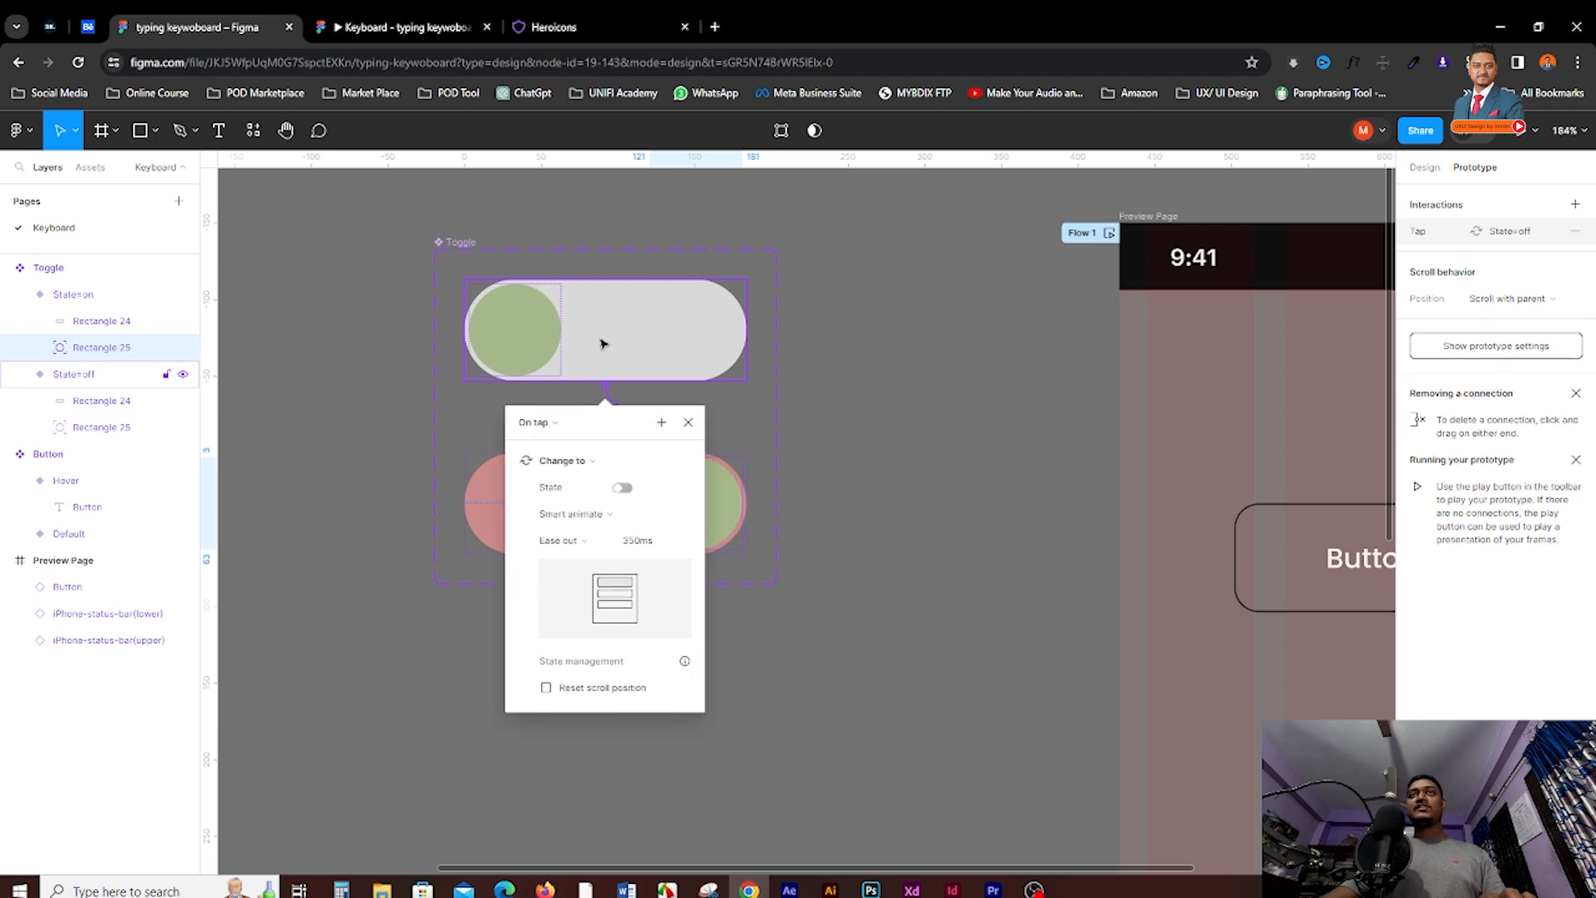
click(536, 421)
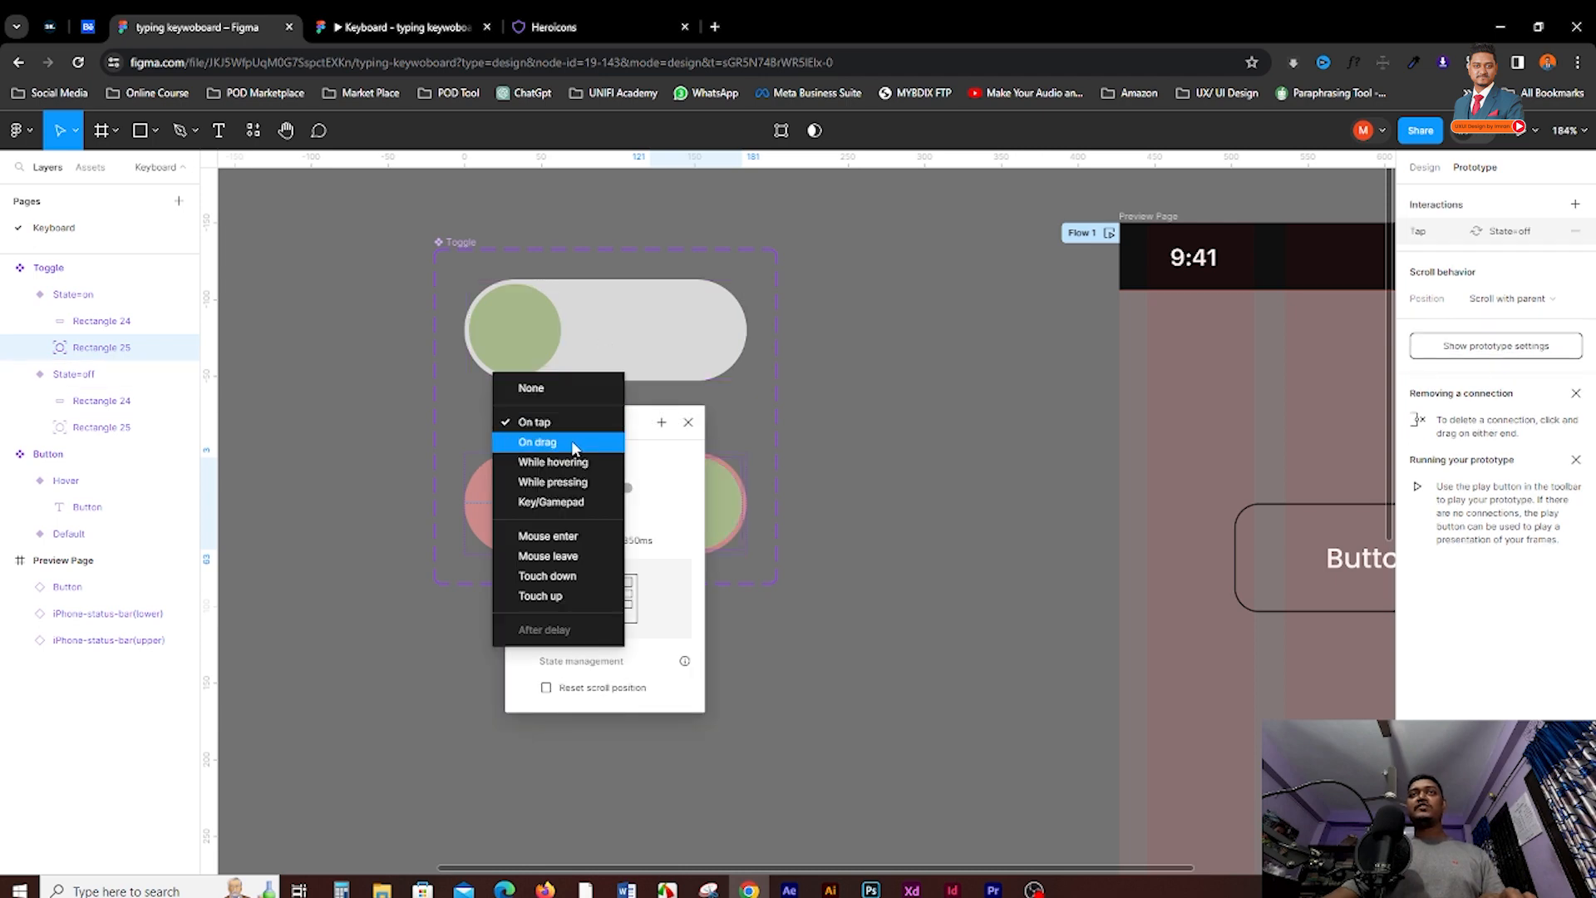
click(574, 444)
click(1021, 460)
Place an instance of the Toggle component on the Preview Page below the button
scroll(892, 461, down, 5)
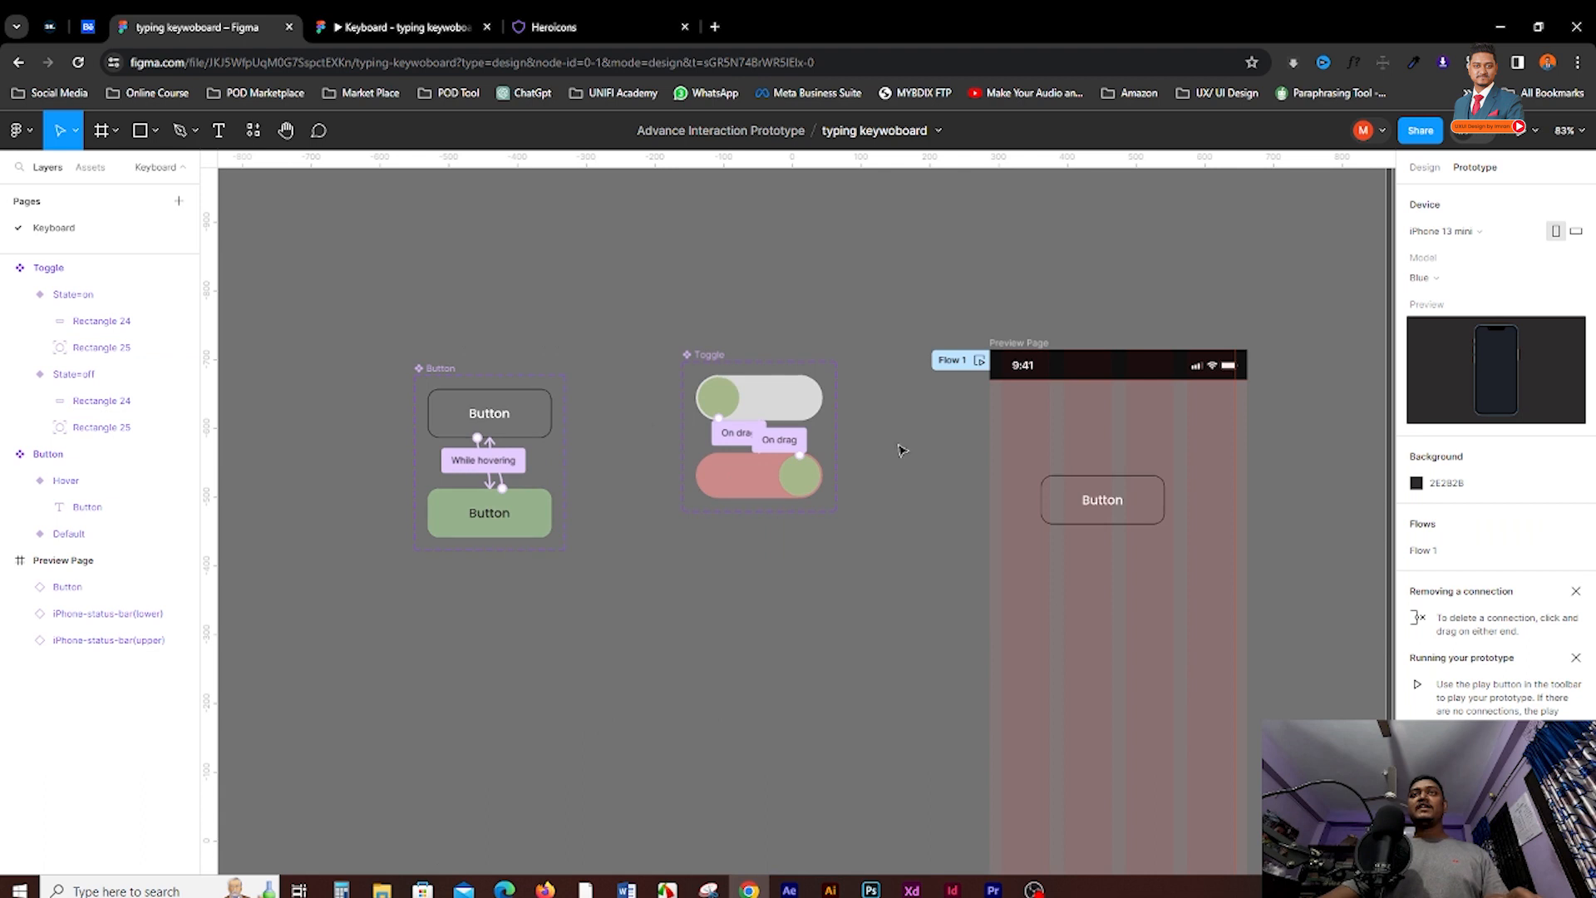
click(1425, 167)
scroll(882, 506, down, 3)
scroll(882, 507, right, 5)
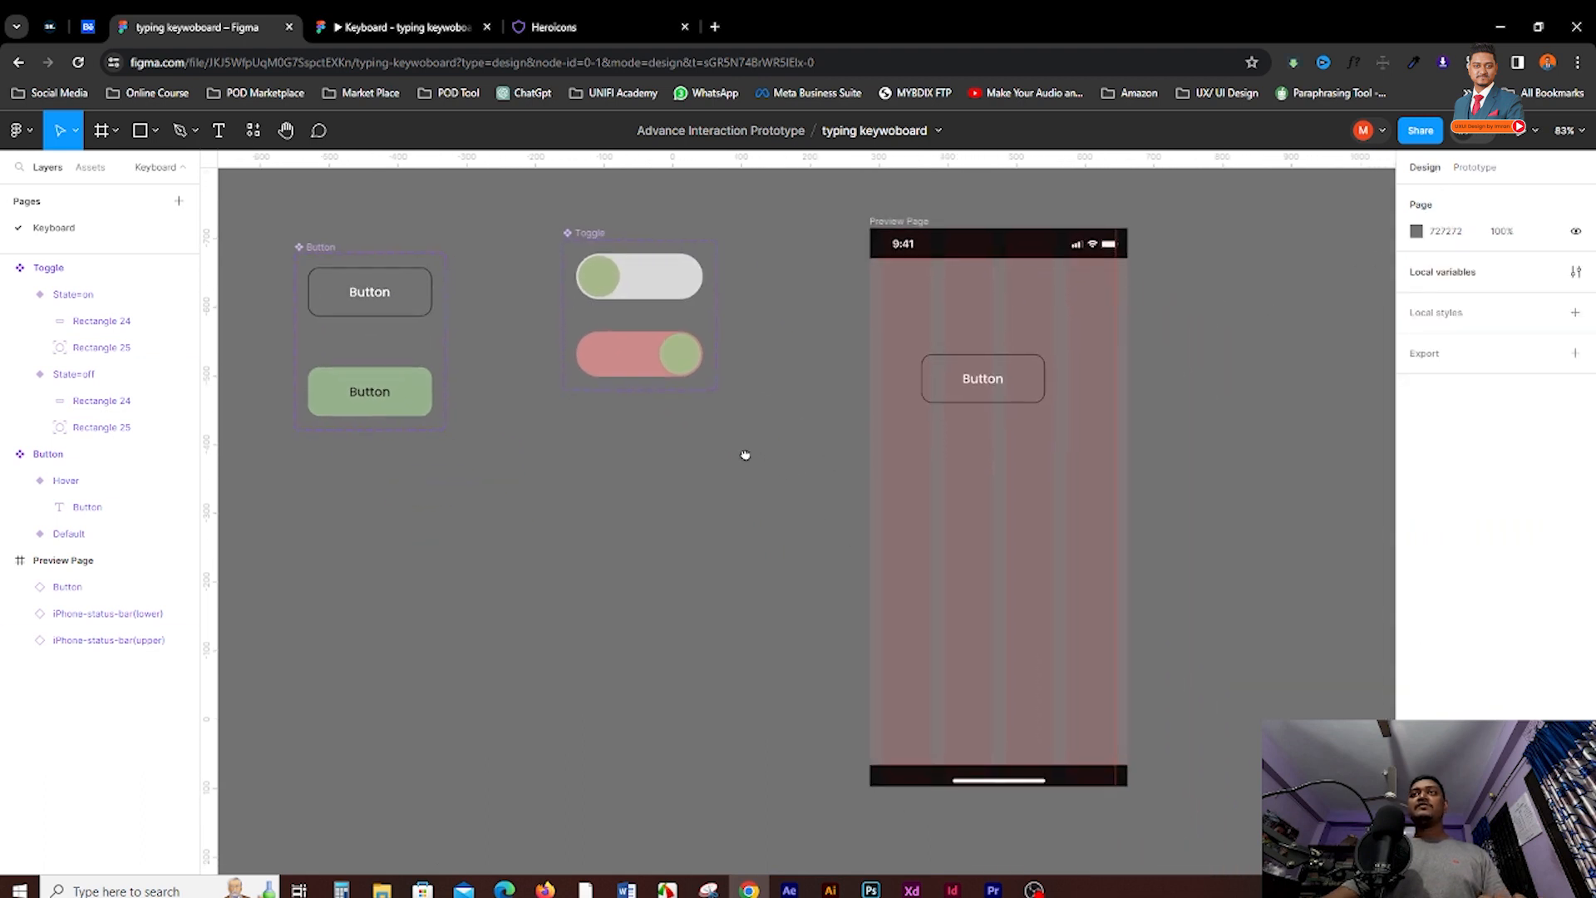
click(91, 167)
drag(145, 352, 898, 490)
click(1107, 463)
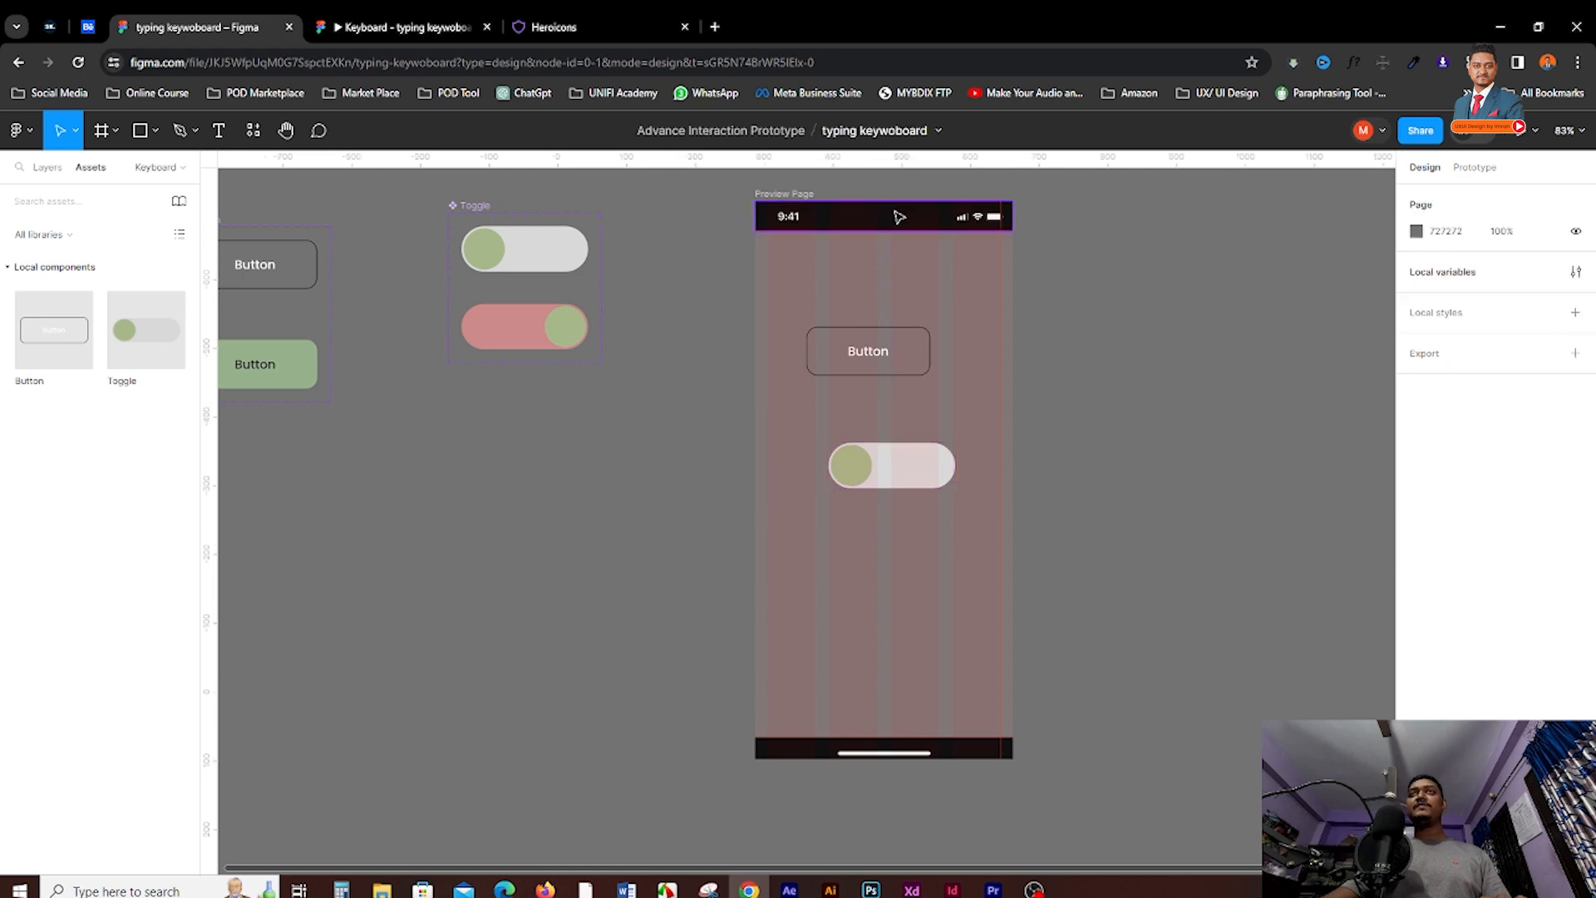
Test dragging the toggle's circle between off and on in the Flow 1 preview, and return to the design file
click(1475, 169)
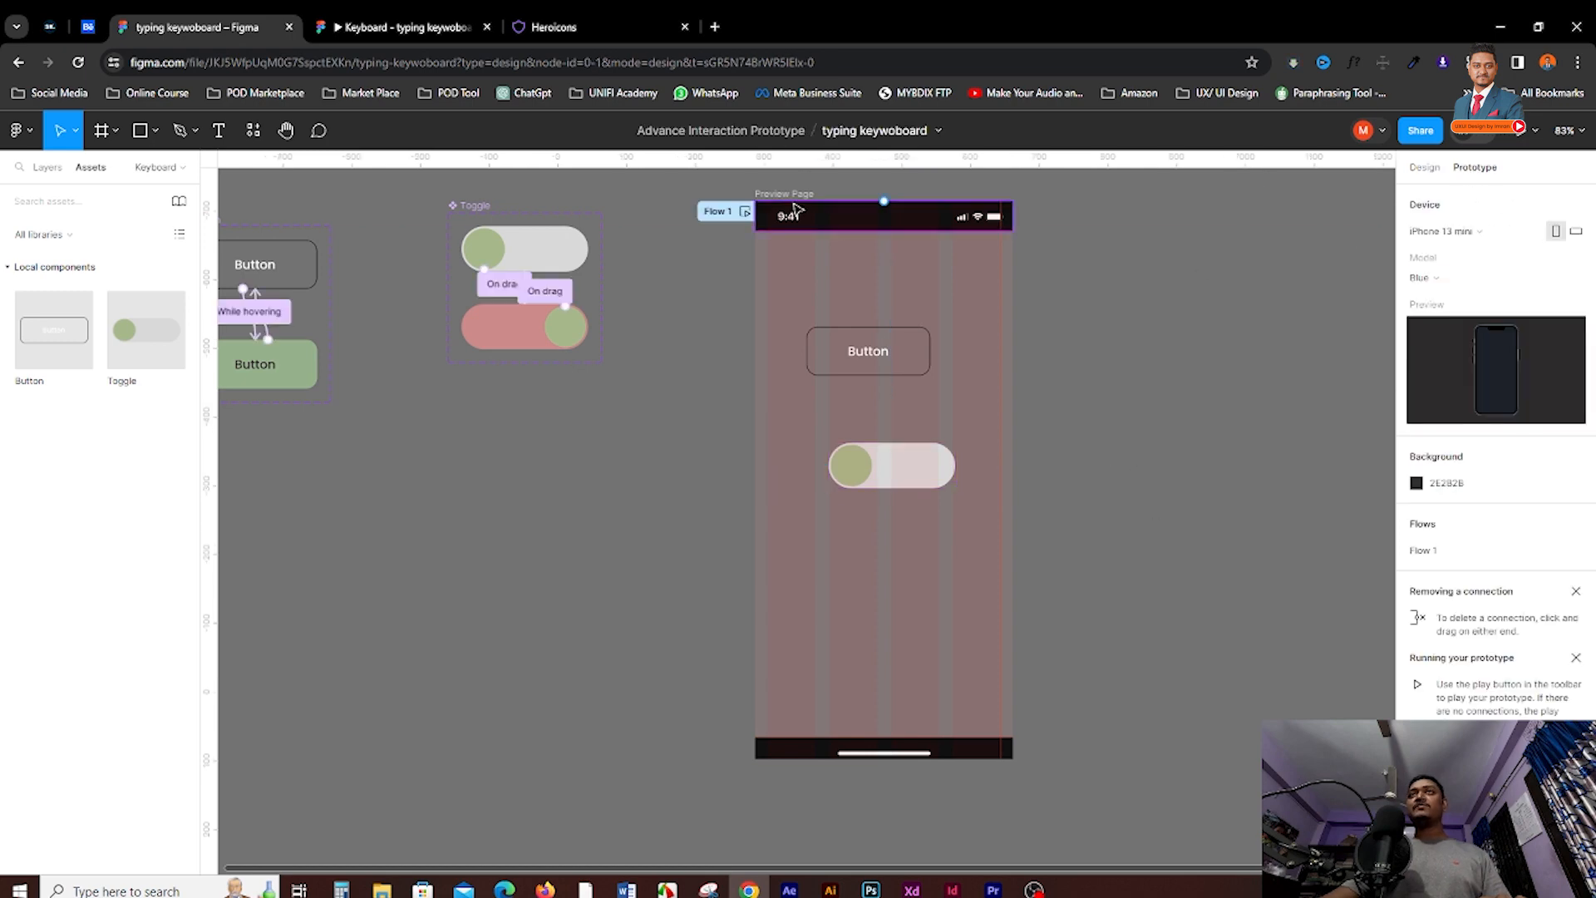
click(744, 213)
click(1223, 221)
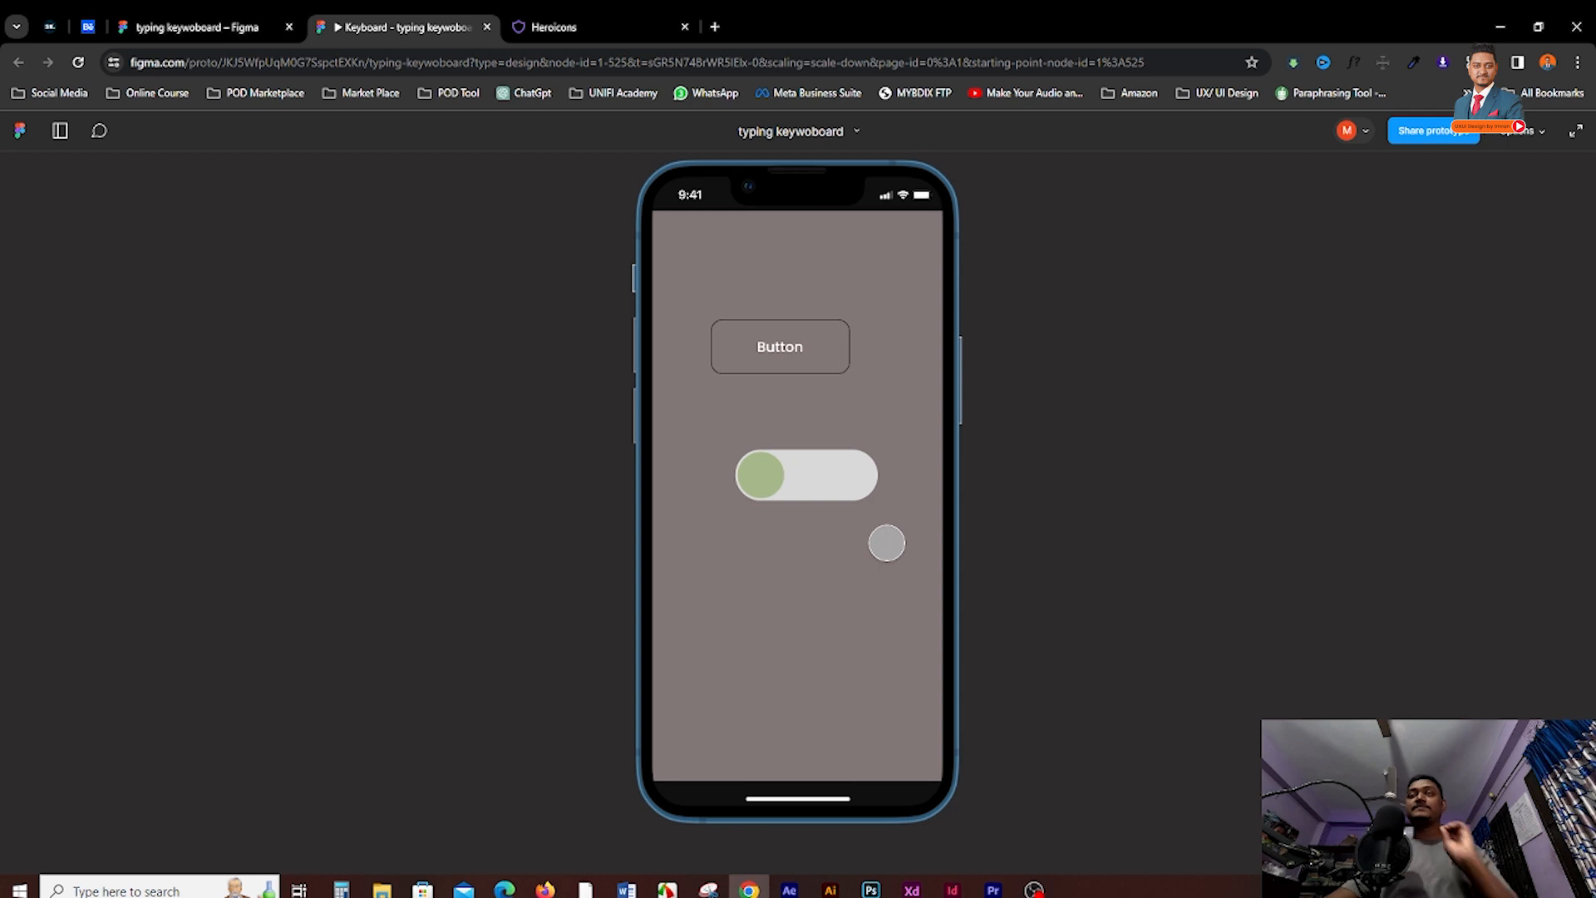
drag(765, 475, 675, 454)
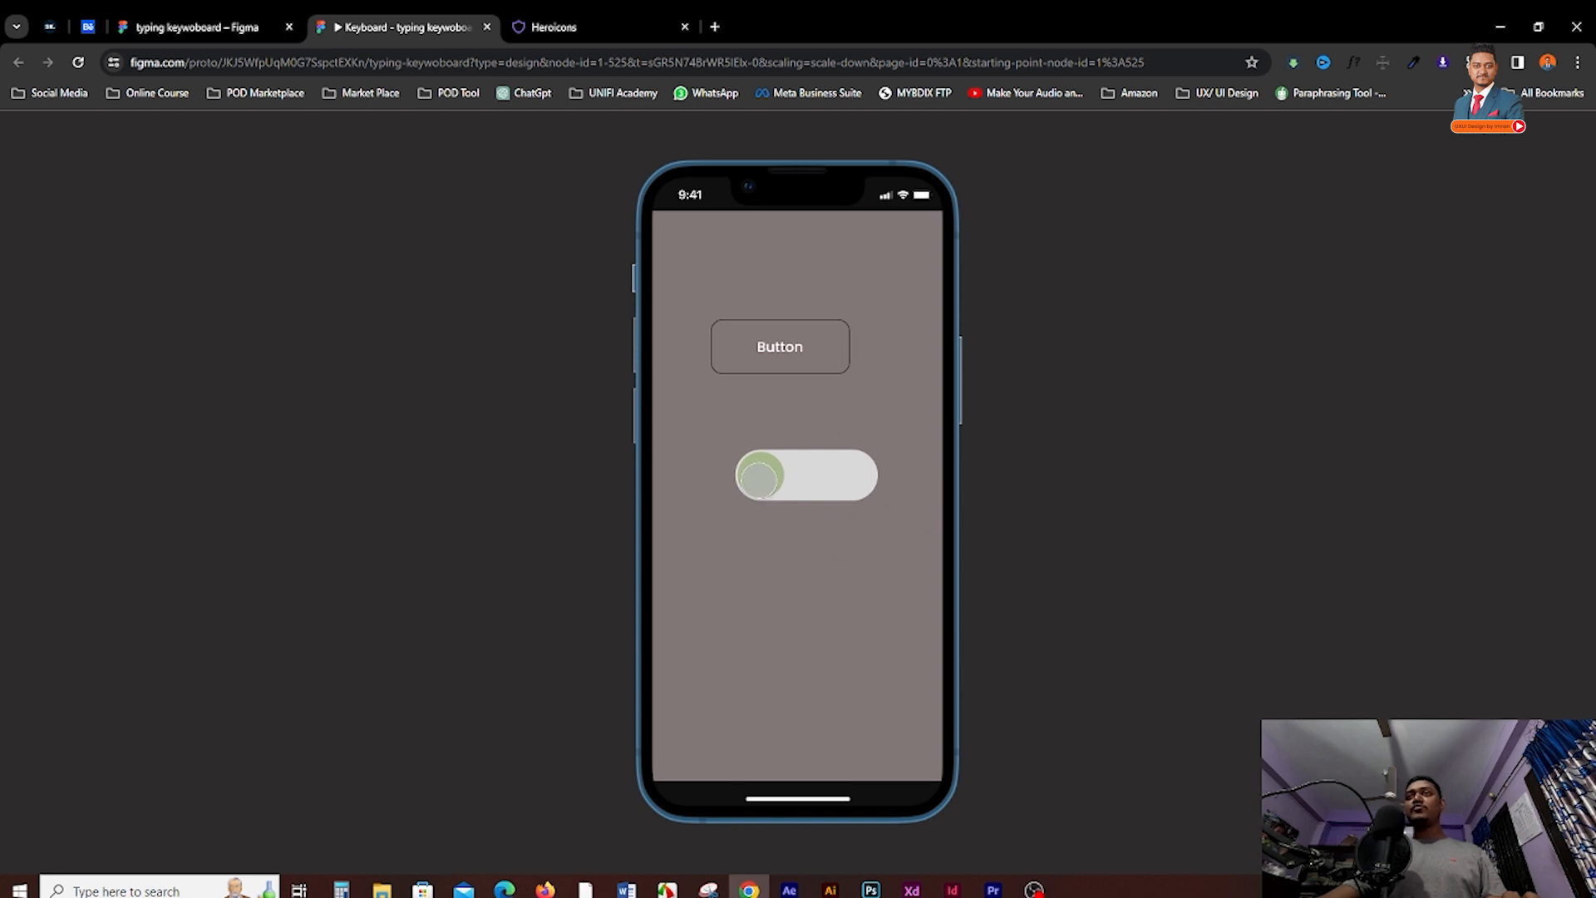
drag(765, 476, 916, 487)
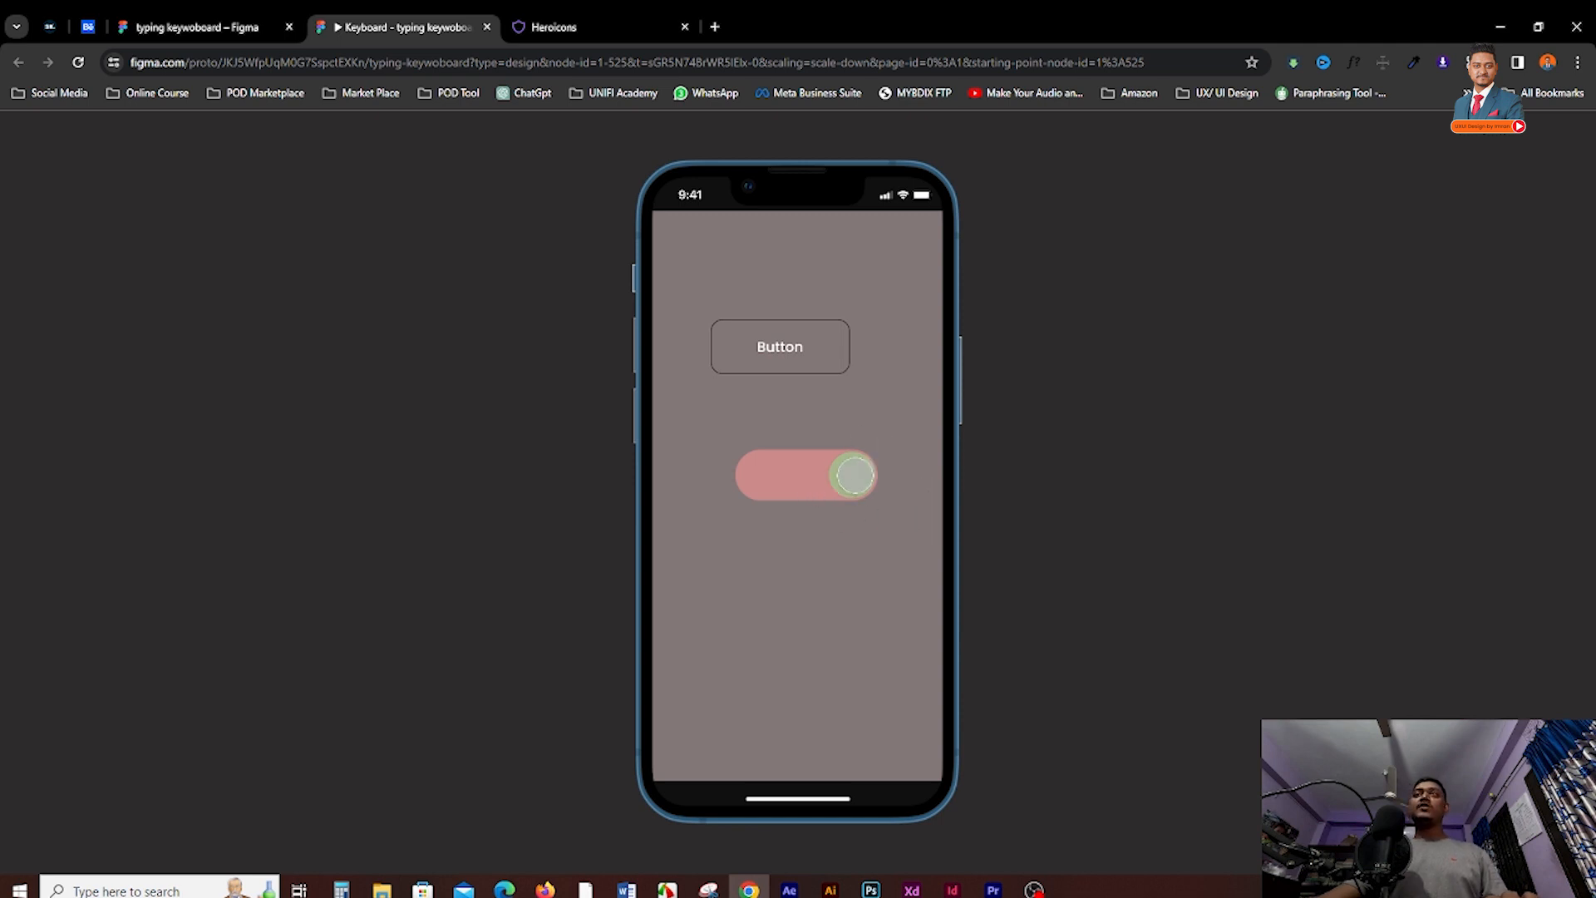
mouse_move(860, 475)
mouse_down()
mouse_move(744, 483)
mouse_move(867, 464)
mouse_up()
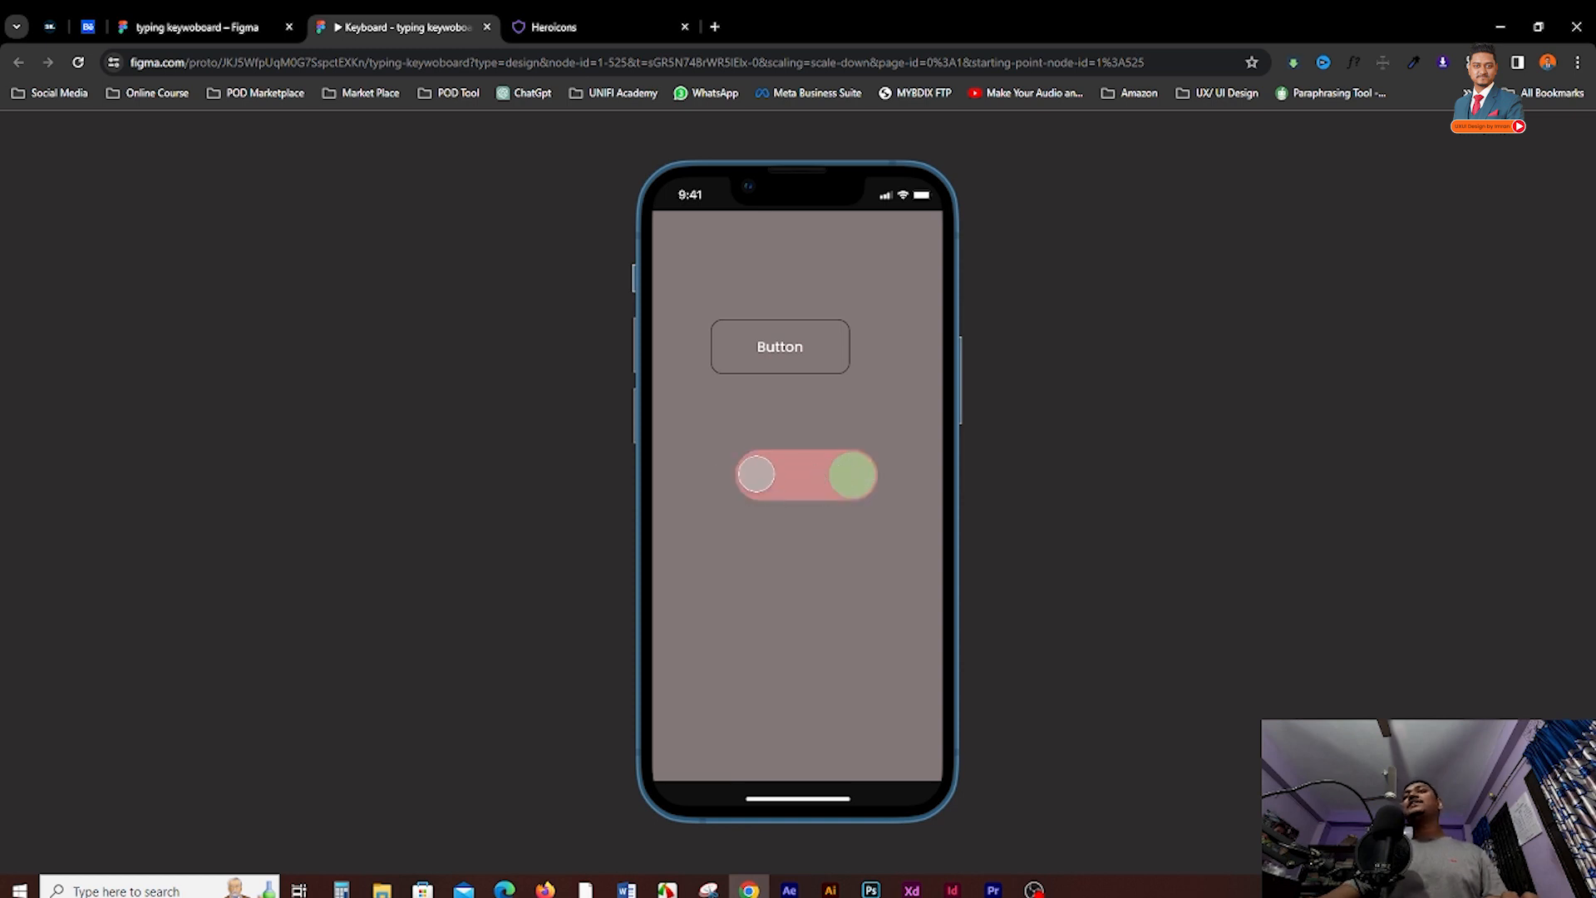
click(926, 480)
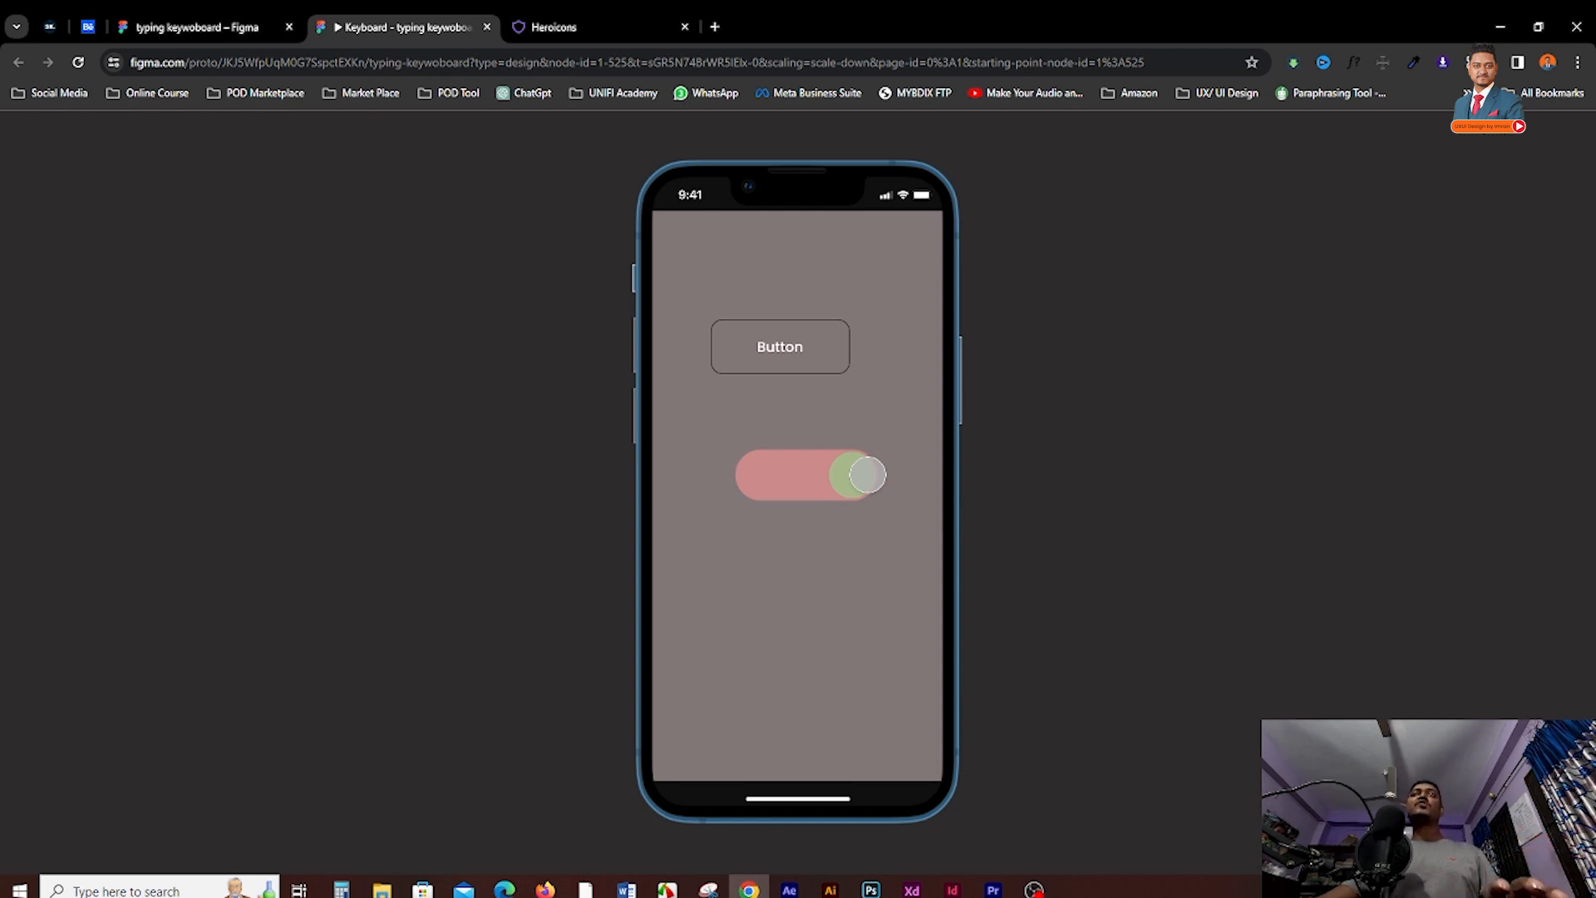
click(179, 26)
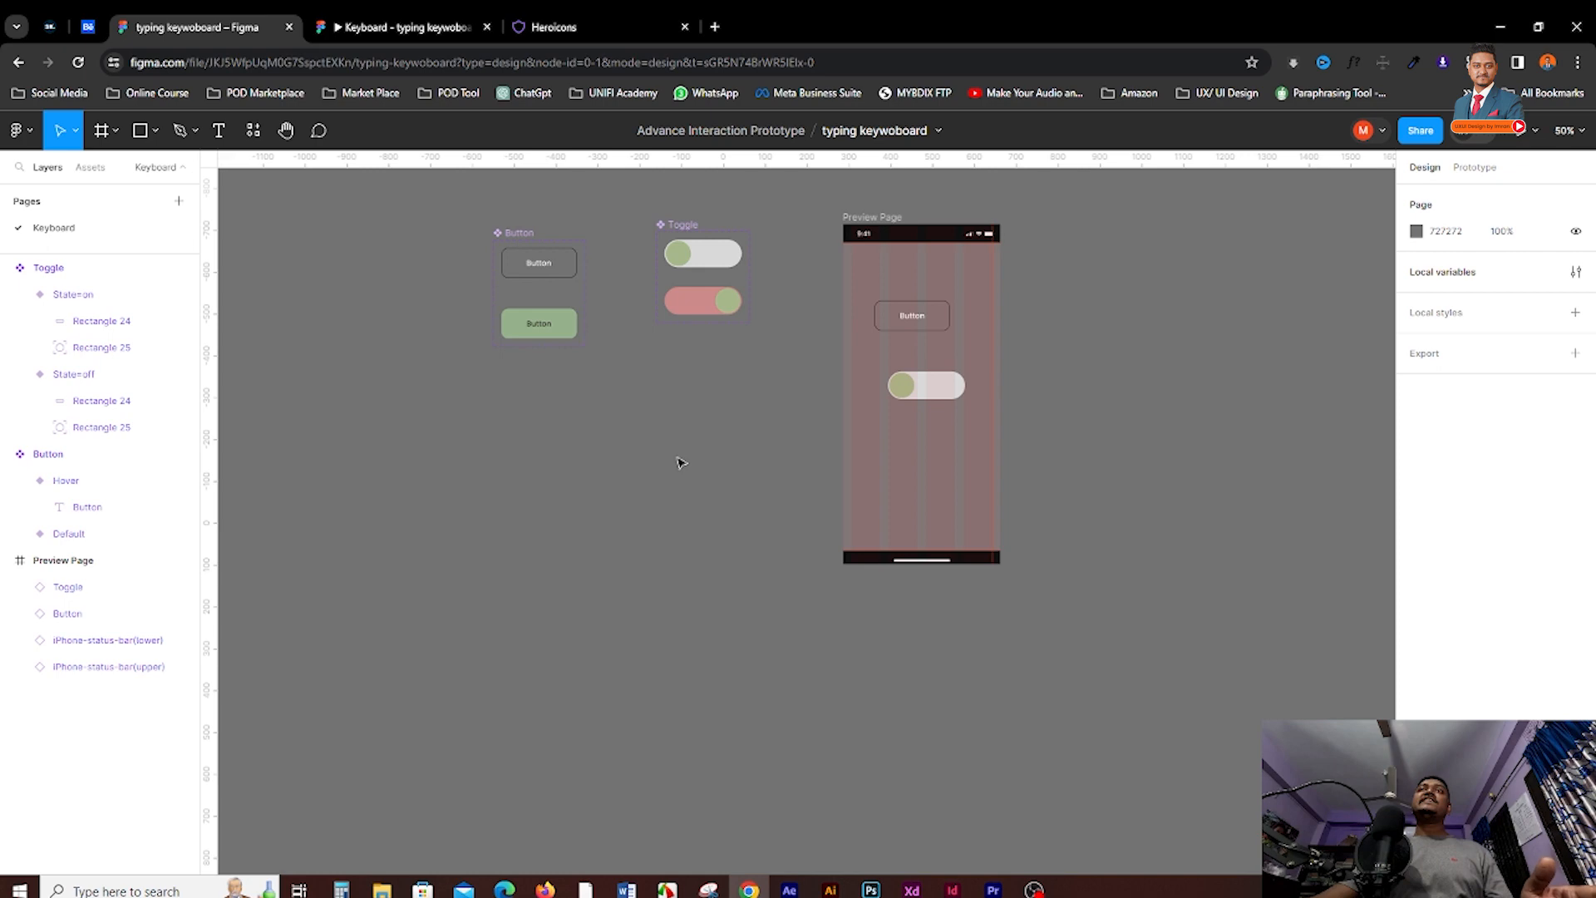